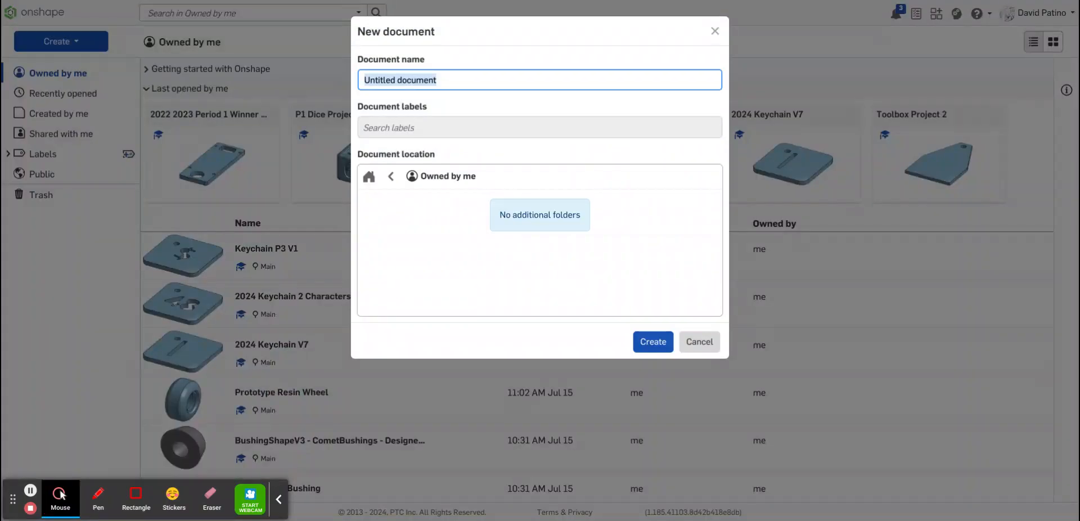
Create a new document named P2 Dice Project
{"action": "type", "text": "p3"}
{"action": "key", "text": "BackSpace"}
{"action": "key", "text": "BackSpace"}
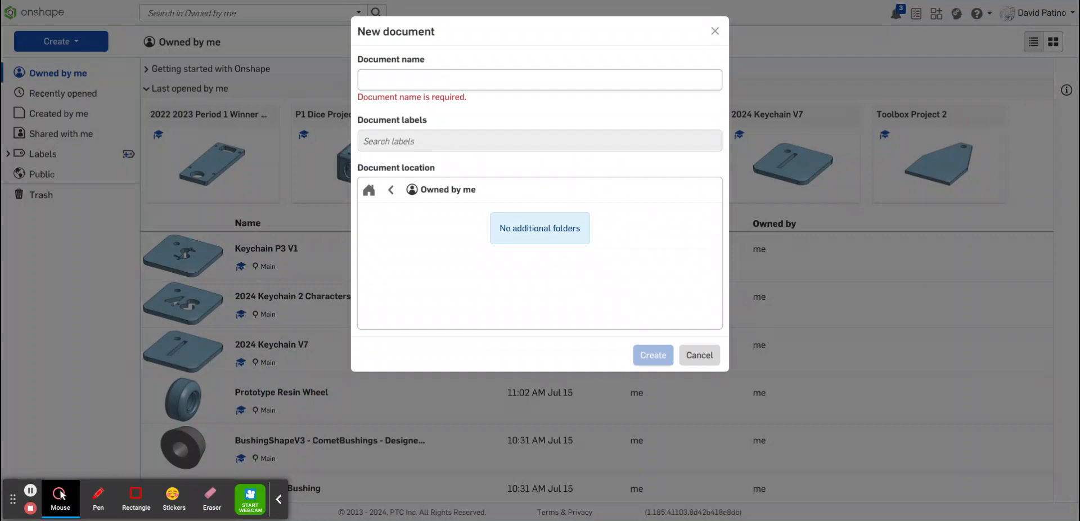
{"action": "left_click", "coordinate": [506, 83]}
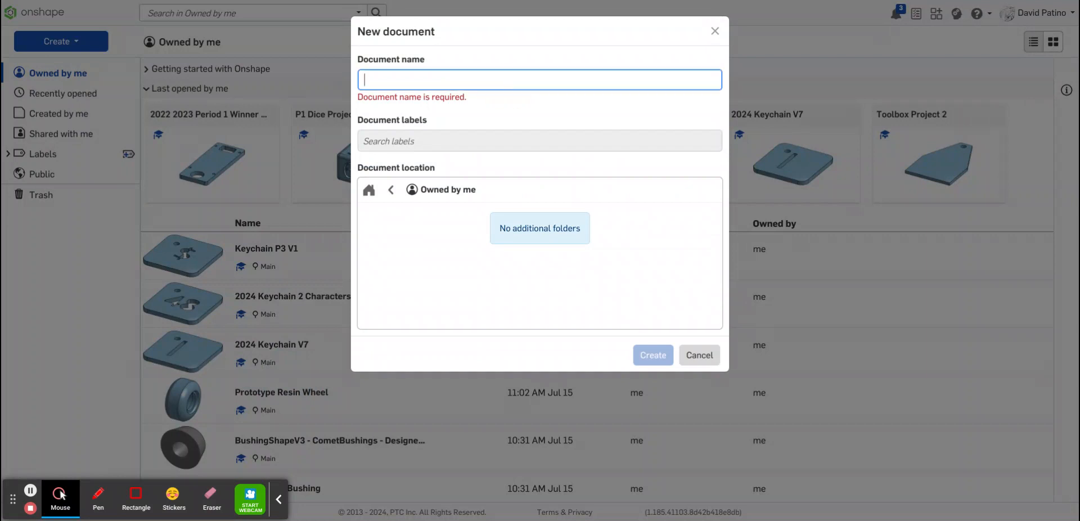
{"action": "type", "text": "P2 Dice Pr"}
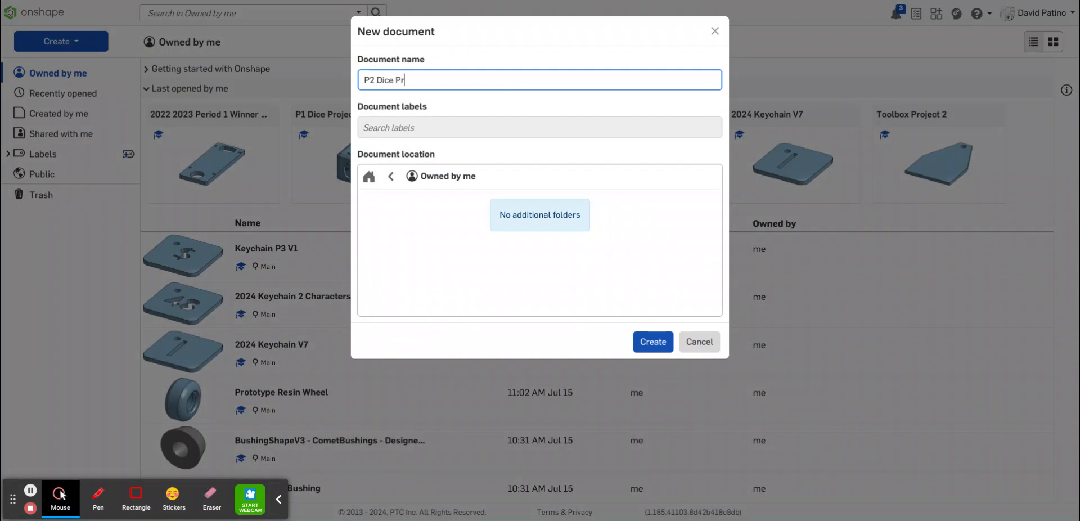
{"action": "type", "text": "oject"}
{"action": "left_click", "coordinate": [661, 353]}
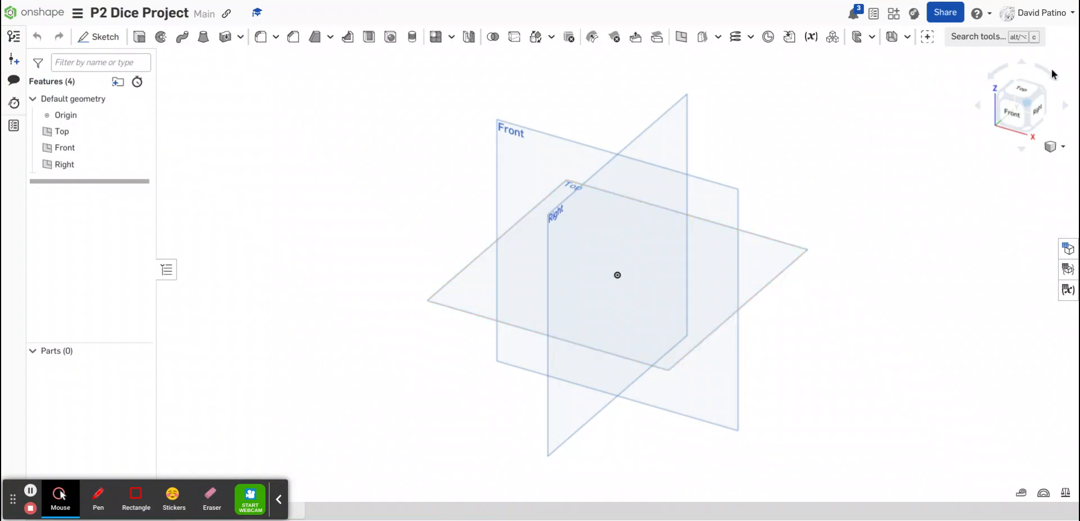
Start a new sketch on the Top plane, viewed from the top
{"action": "left_click", "coordinate": [1024, 94]}
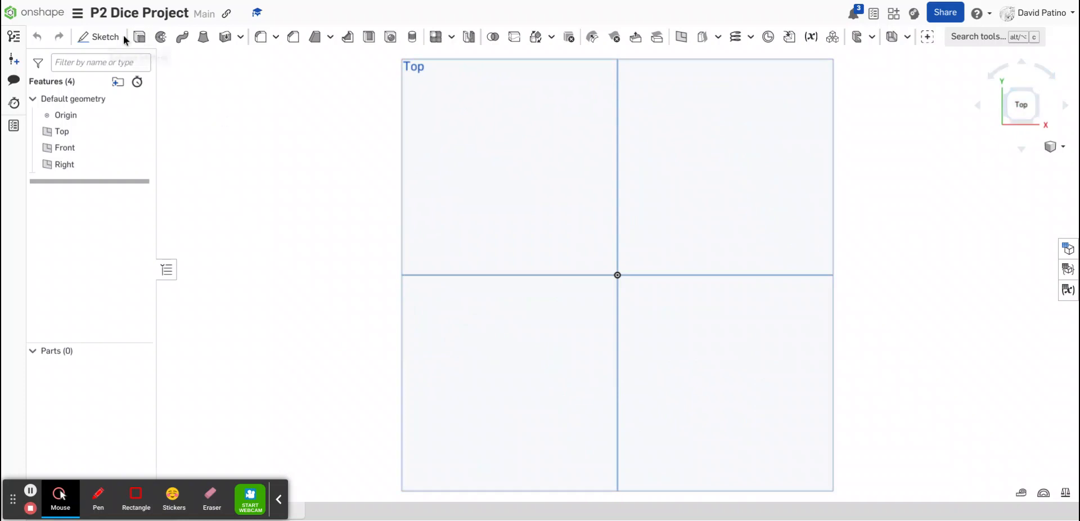
{"action": "left_click", "coordinate": [497, 193]}
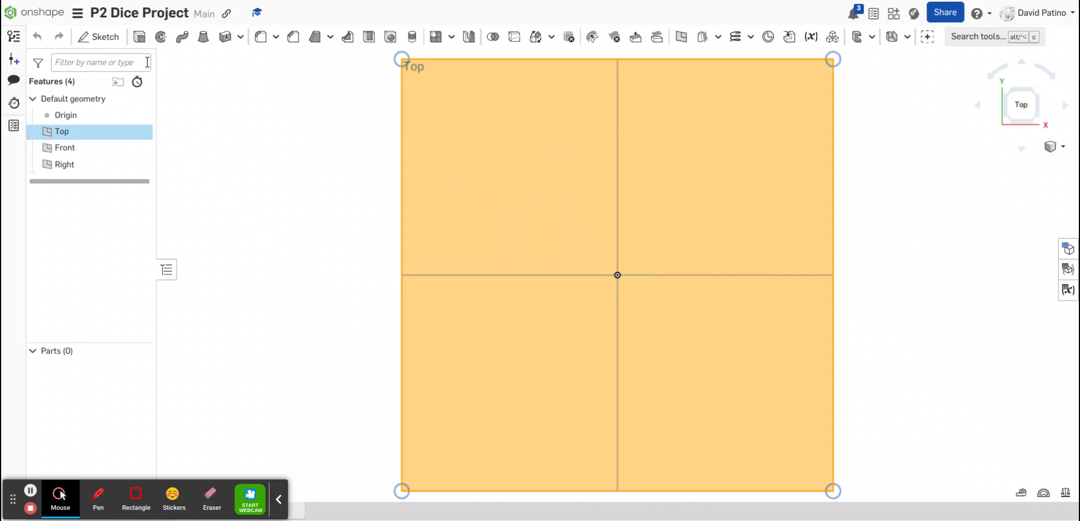
{"action": "left_click", "coordinate": [105, 38]}
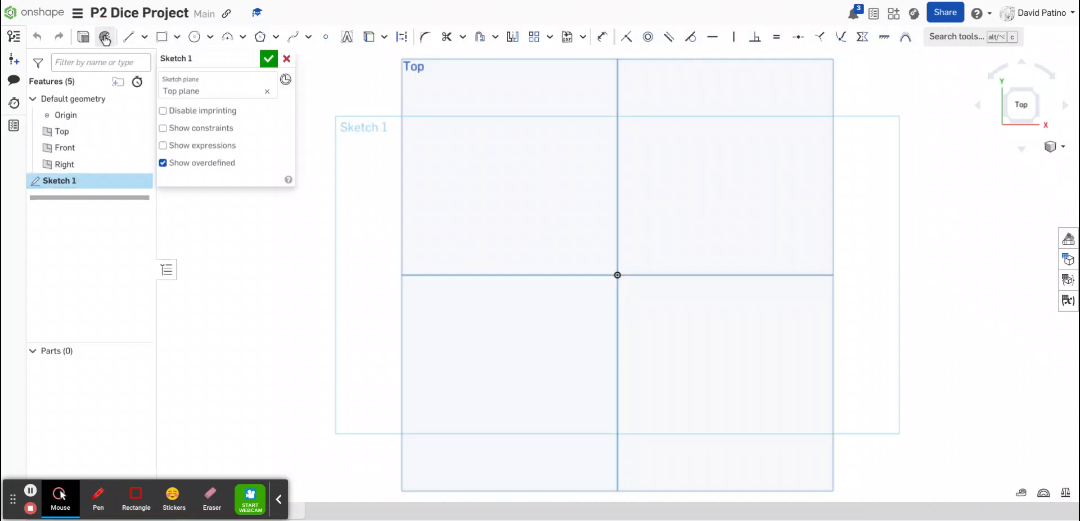
Draw a corner rectangle from the origin, about 2.2 in square
{"action": "left_click", "coordinate": [162, 38]}
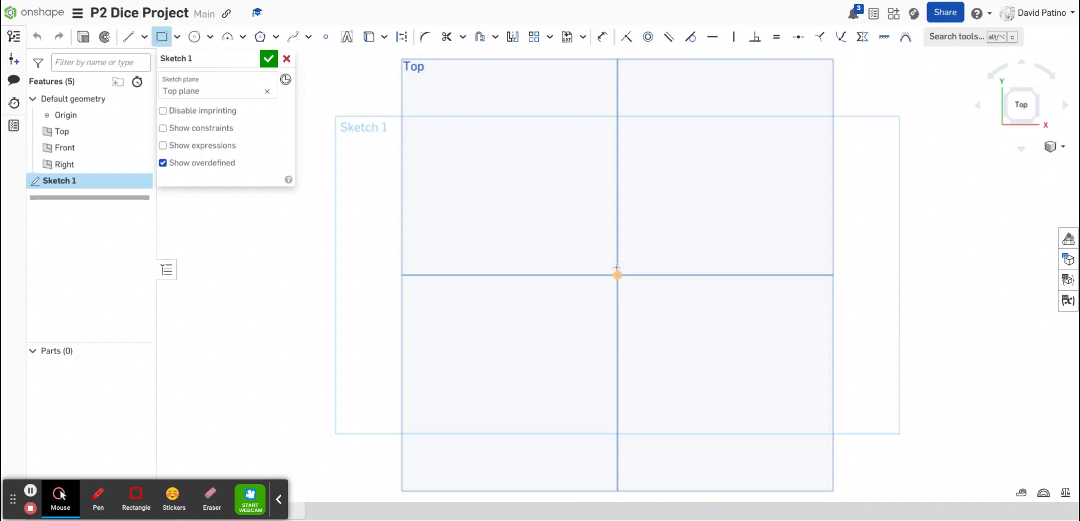
{"action": "left_click", "coordinate": [617, 275]}
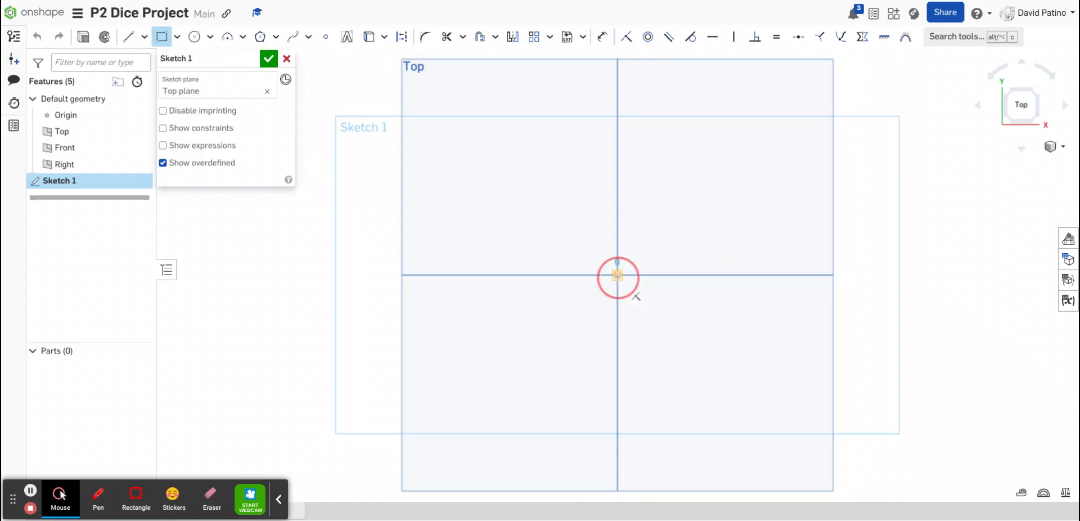
{"action": "left_click", "coordinate": [776, 116]}
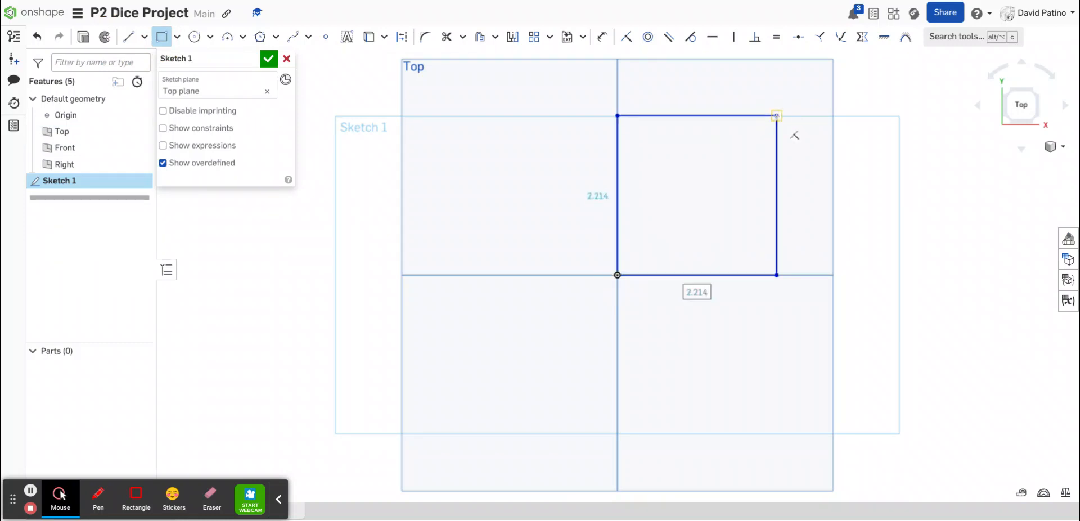
Dimension the rectangle's height and width to 2 in each and finish the sketch
{"action": "left_click", "coordinate": [603, 43]}
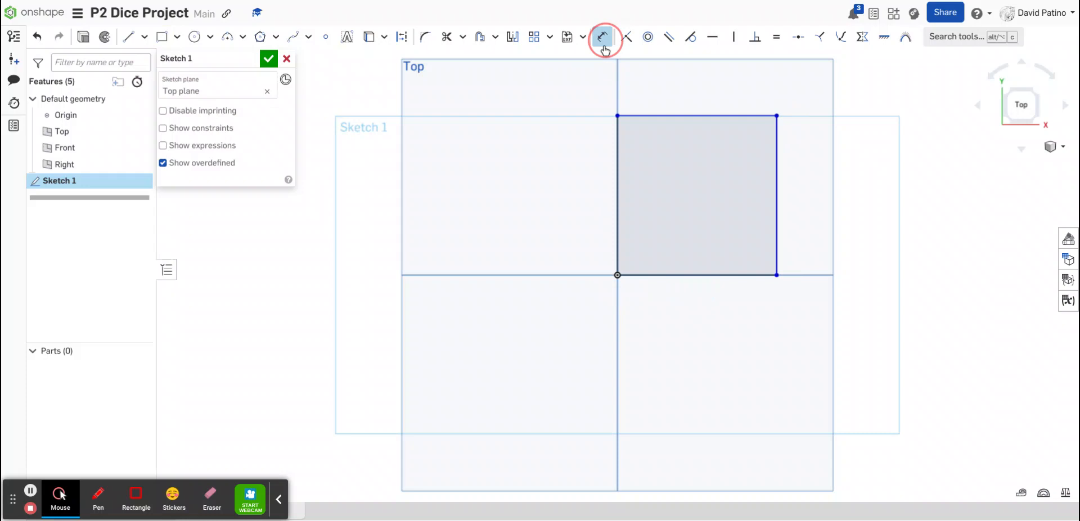
{"action": "left_click", "coordinate": [617, 206]}
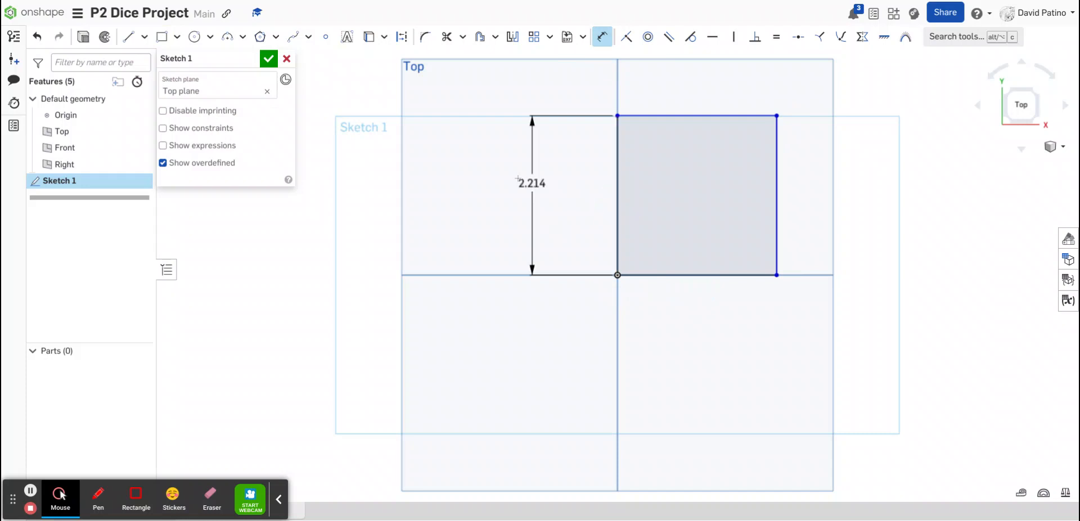
{"action": "left_click", "coordinate": [514, 183]}
{"action": "type", "text": "2"}
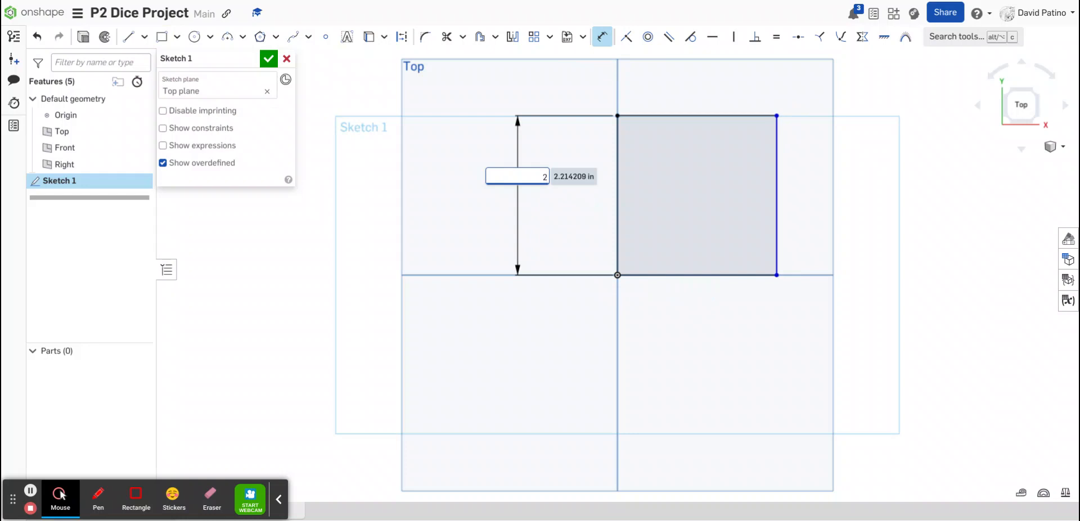
{"action": "key", "text": "Return"}
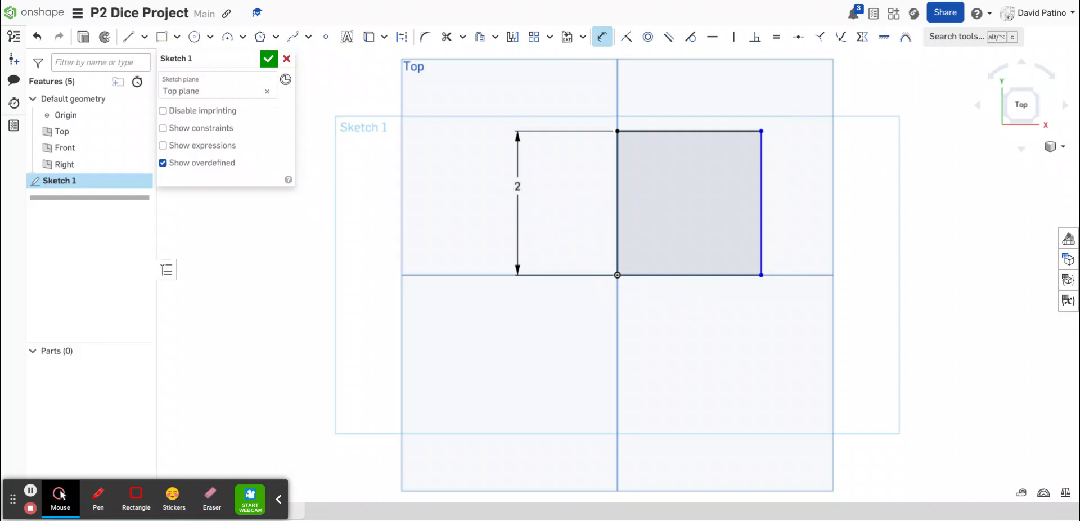
{"action": "left_click", "coordinate": [692, 275]}
{"action": "left_click", "coordinate": [696, 338]}
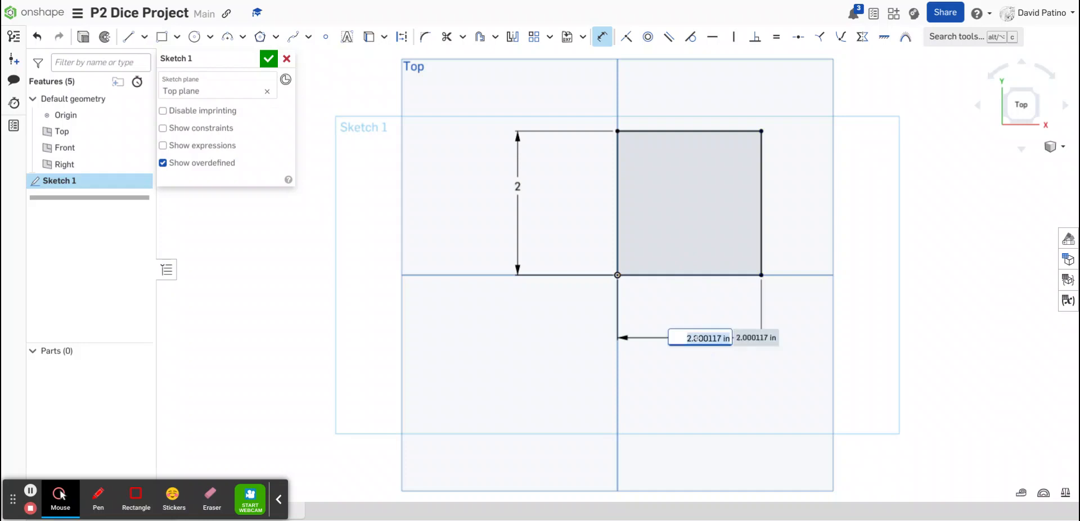
{"action": "type", "text": "2"}
{"action": "key", "text": "Return"}
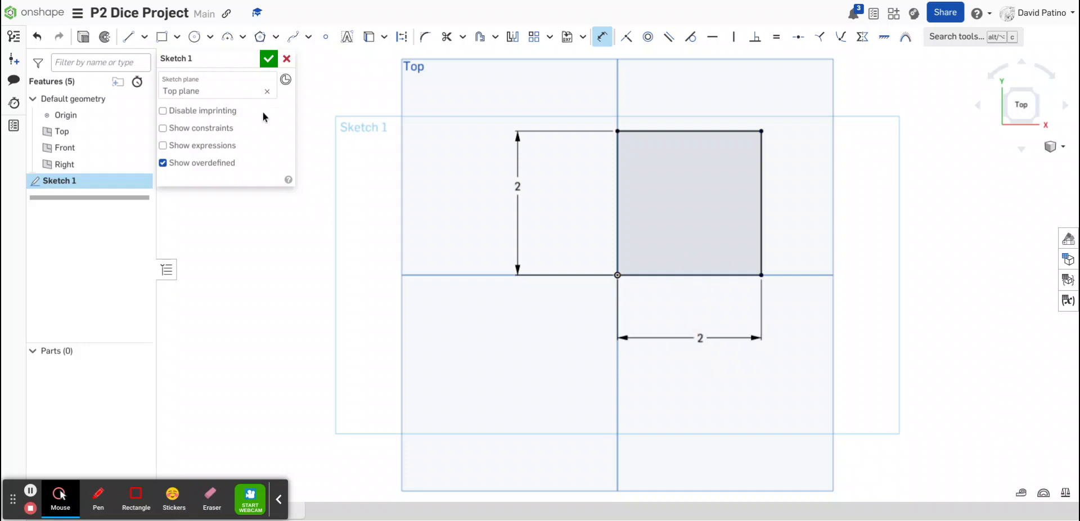
{"action": "left_click", "coordinate": [269, 58]}
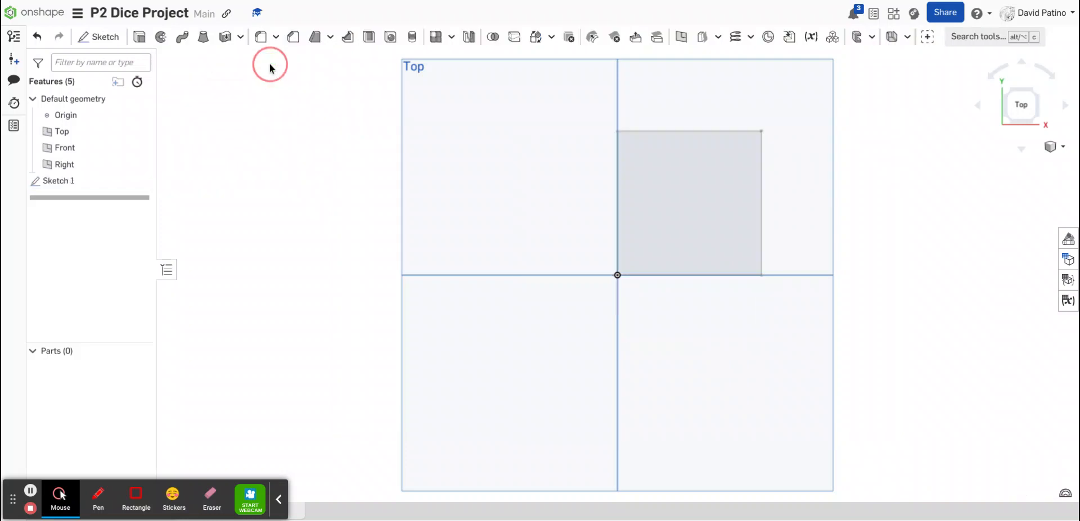
Extrude the square sketch region 2 in as a new solid
{"action": "left_click", "coordinate": [662, 189]}
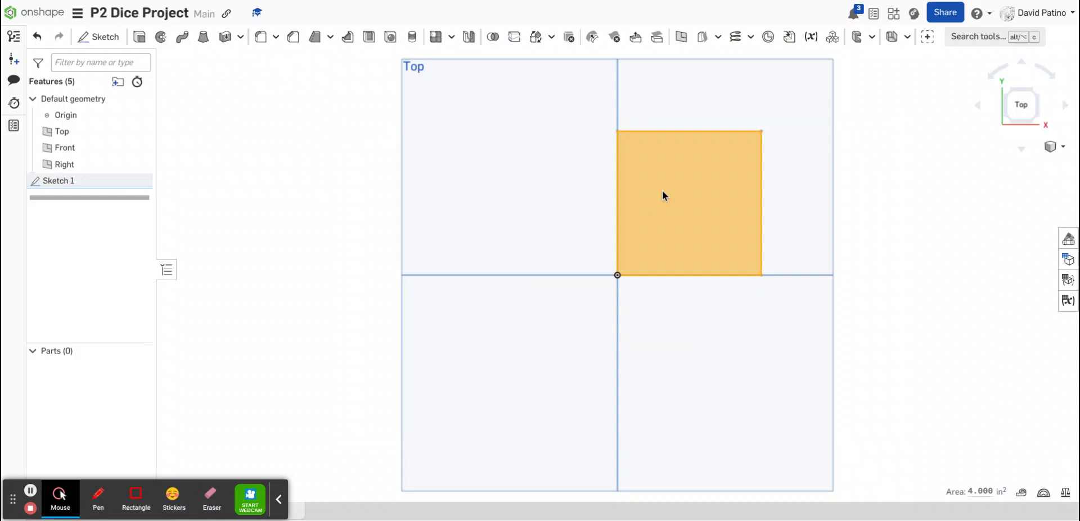
{"action": "left_click", "coordinate": [139, 37]}
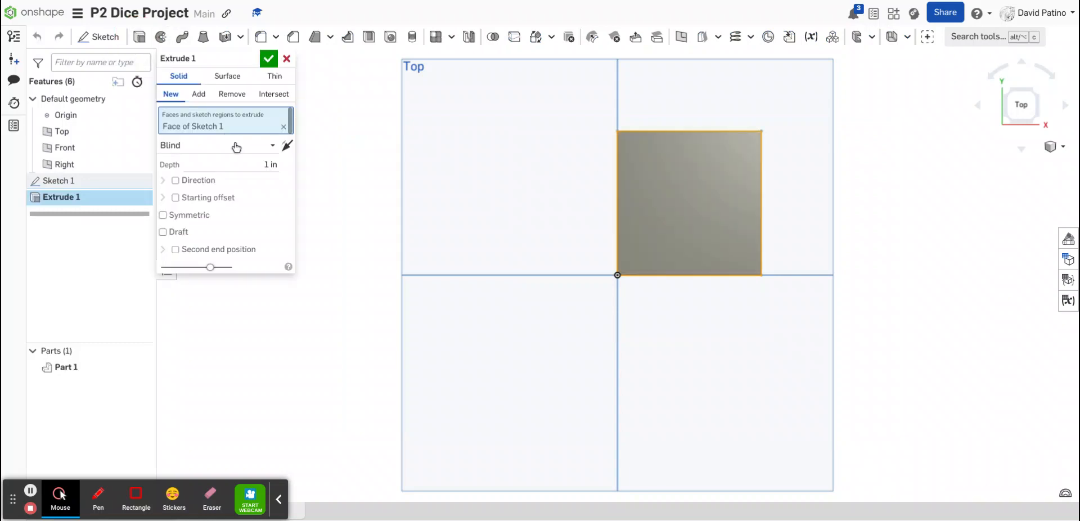
{"action": "left_click", "coordinate": [259, 162]}
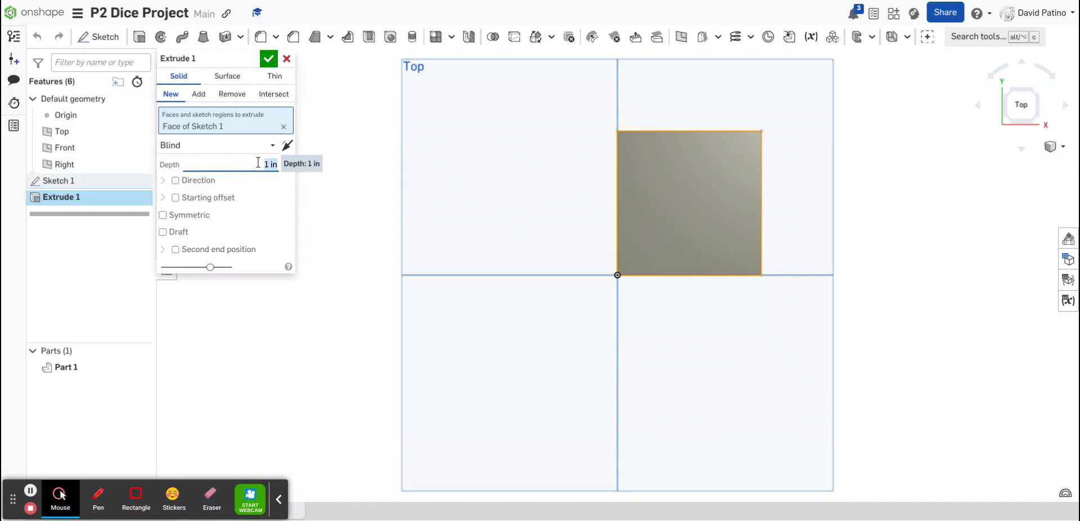
{"action": "type", "text": "2"}
{"action": "key", "text": "Return"}
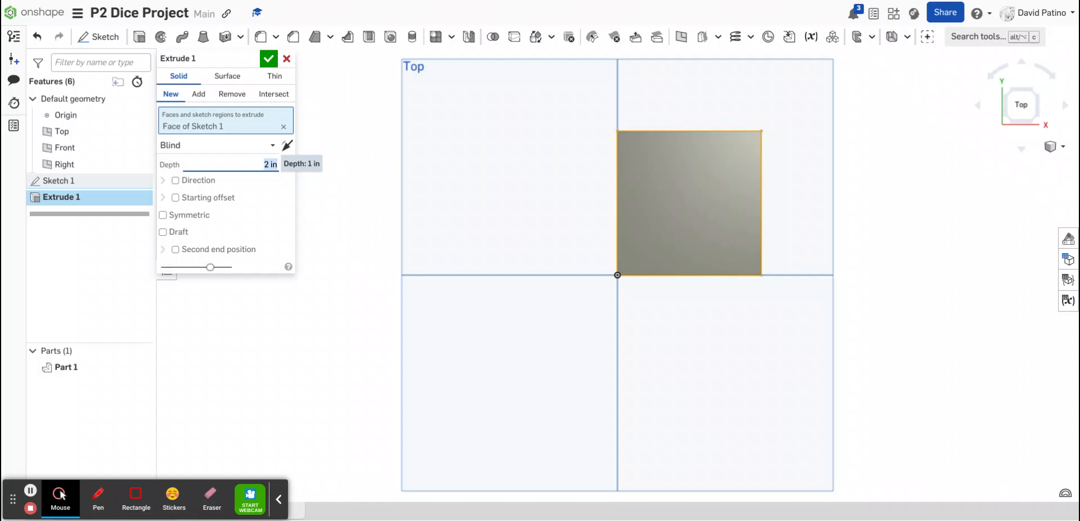
{"action": "left_click", "coordinate": [268, 59]}
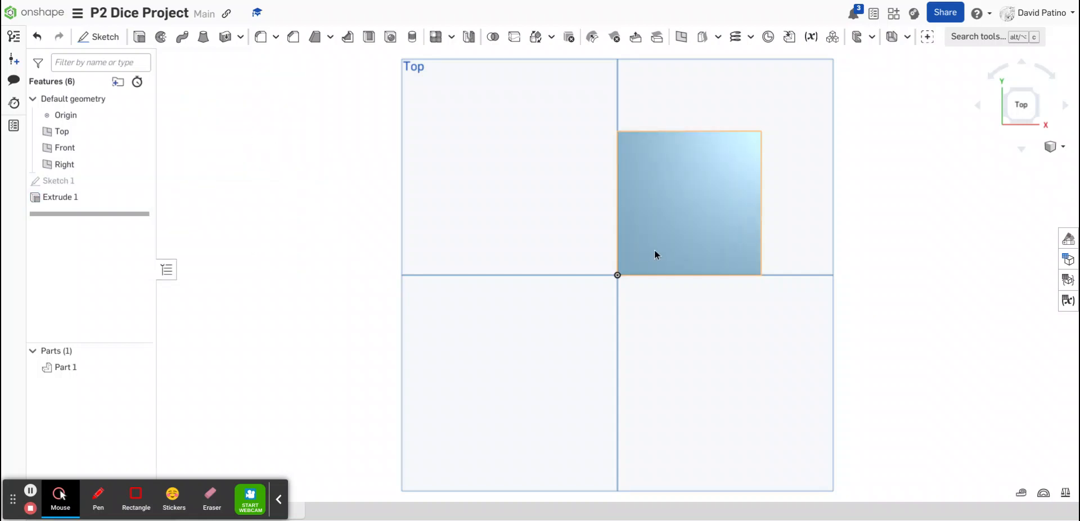
Rotate the view around the extruded block to inspect it from several angles
{"action": "key", "text": "Down"}
{"action": "key", "text": "Down"}
{"action": "key", "text": "Down"}
{"action": "key", "text": "Right"}
{"action": "key", "text": "Right"}
{"action": "key", "text": "Right"}
{"action": "key", "text": "Right"}
{"action": "key", "text": "Right"}
{"action": "key", "text": "Right"}
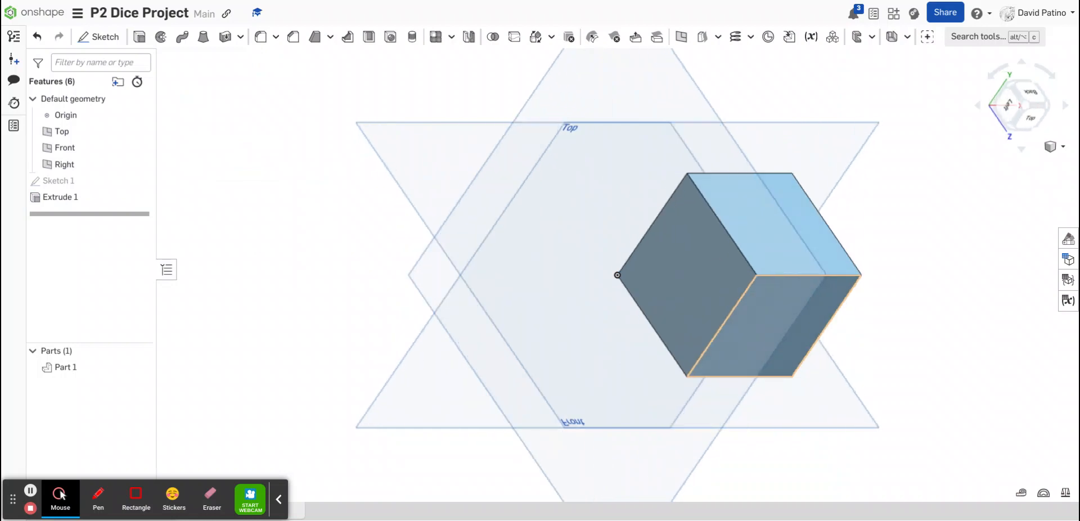
{"action": "key", "text": "Right"}
{"action": "key", "text": "Right"}
{"action": "key", "text": "Right"}
{"action": "key", "text": "Right"}
{"action": "key", "text": "Right"}
{"action": "key", "text": "Right"}
{"action": "key", "text": "Right"}
{"action": "key", "text": "Right"}
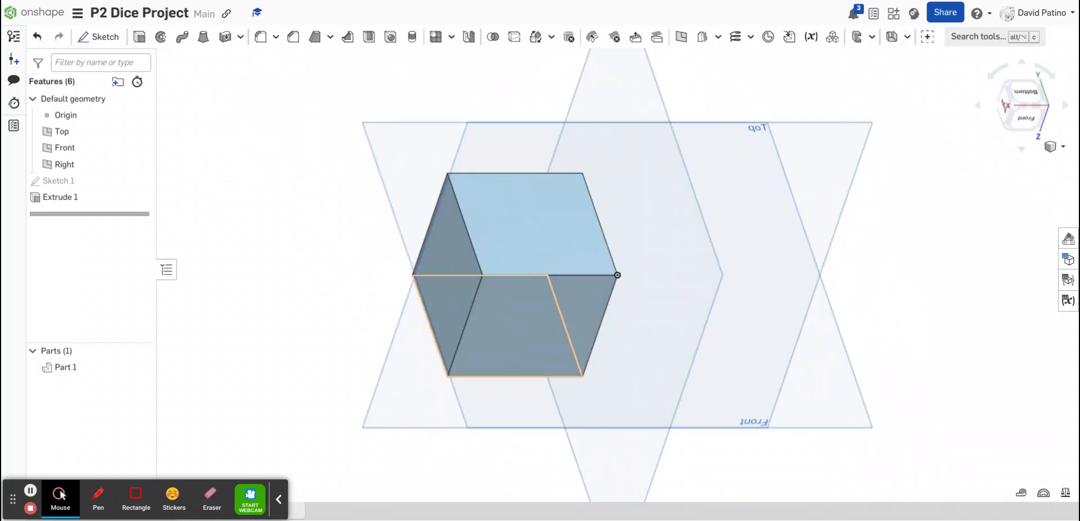
{"action": "key", "text": "Right"}
{"action": "key", "text": "Right"}
{"action": "key", "text": "Right"}
{"action": "key", "text": "Right"}
{"action": "key", "text": "Right"}
{"action": "key", "text": "Right"}
{"action": "key", "text": "Right"}
{"action": "key", "text": "Right"}
{"action": "key", "text": "Right"}
{"action": "key", "text": "Right"}
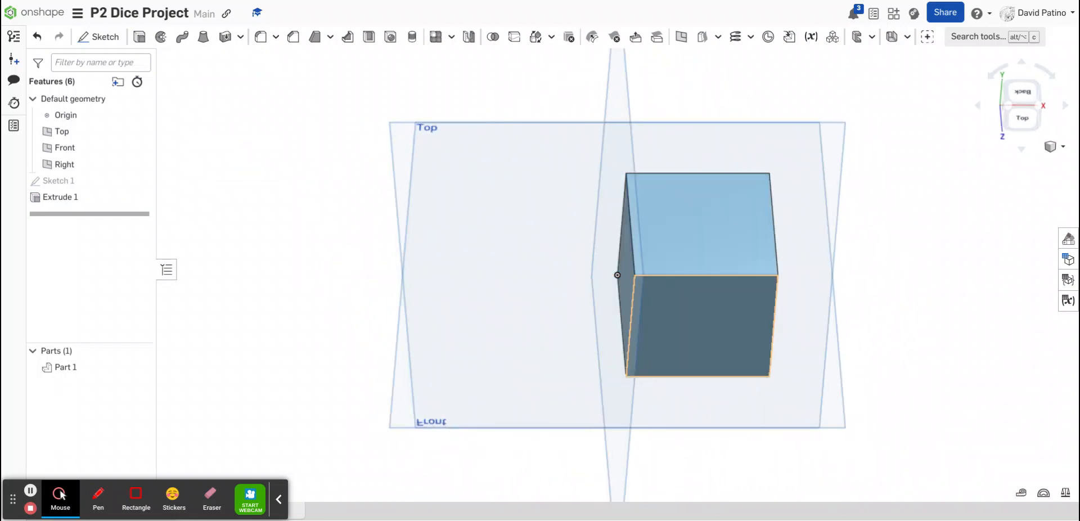
{"action": "key", "text": "Right"}
{"action": "key", "text": "Right"}
{"action": "key", "text": "Right"}
{"action": "key", "text": "Right"}
{"action": "key", "text": "Right"}
{"action": "key", "text": "Right"}
{"action": "key", "text": "Right"}
{"action": "key", "text": "Right"}
{"action": "key", "text": "Right"}
{"action": "key", "text": "Right"}
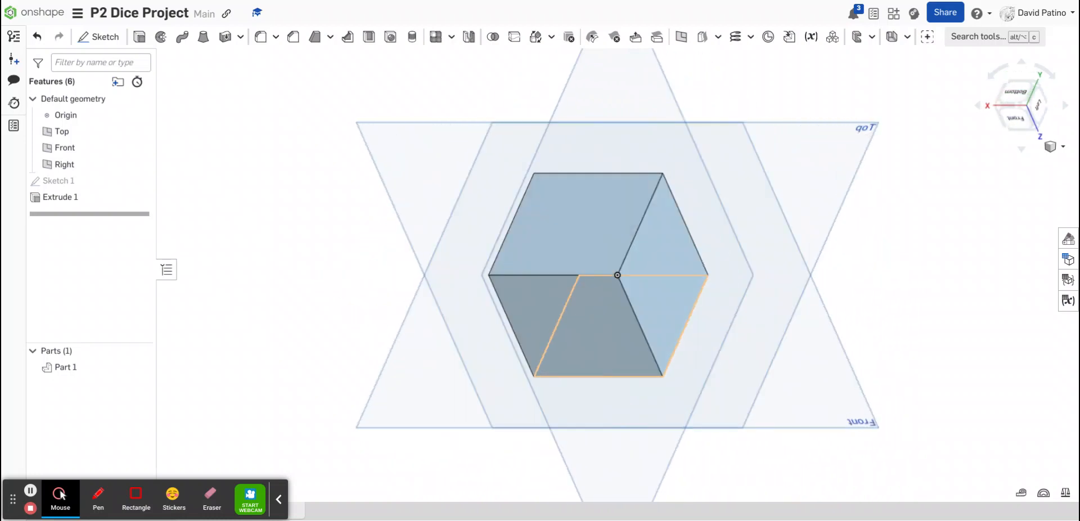
{"action": "key", "text": "Right"}
{"action": "key", "text": "Right"}
{"action": "key", "text": "Right"}
{"action": "key", "text": "Right"}
{"action": "key", "text": "Right"}
{"action": "key", "text": "Right"}
{"action": "key", "text": "Right"}
{"action": "key", "text": "Right"}
{"action": "key", "text": "Right"}
{"action": "key", "text": "Right"}
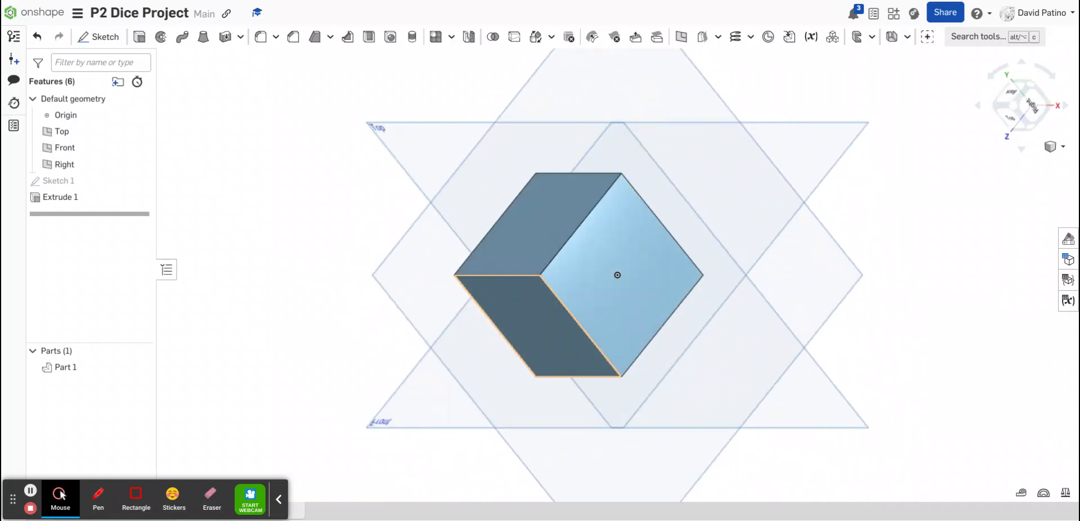
{"action": "key", "text": "Right"}
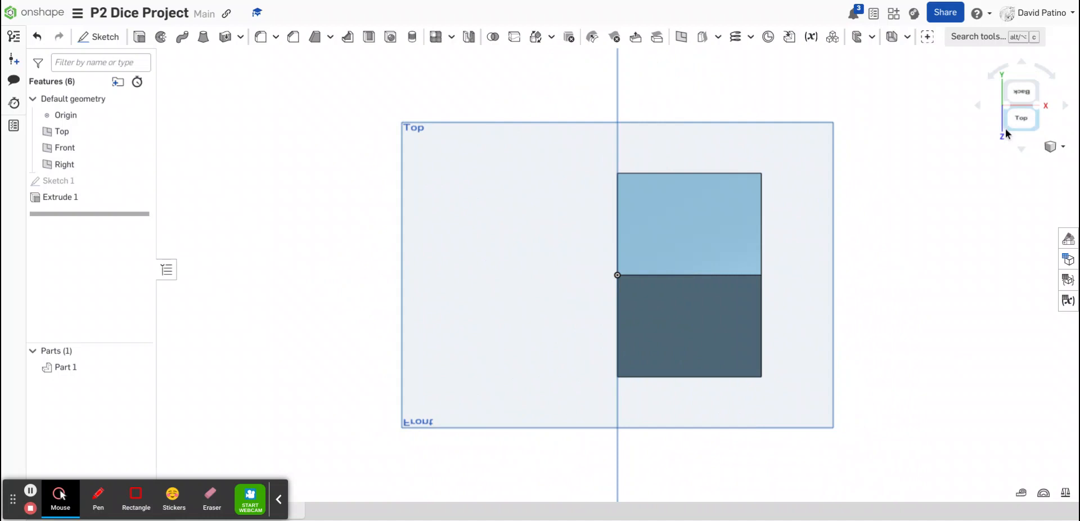
{"action": "left_click", "coordinate": [1020, 117]}
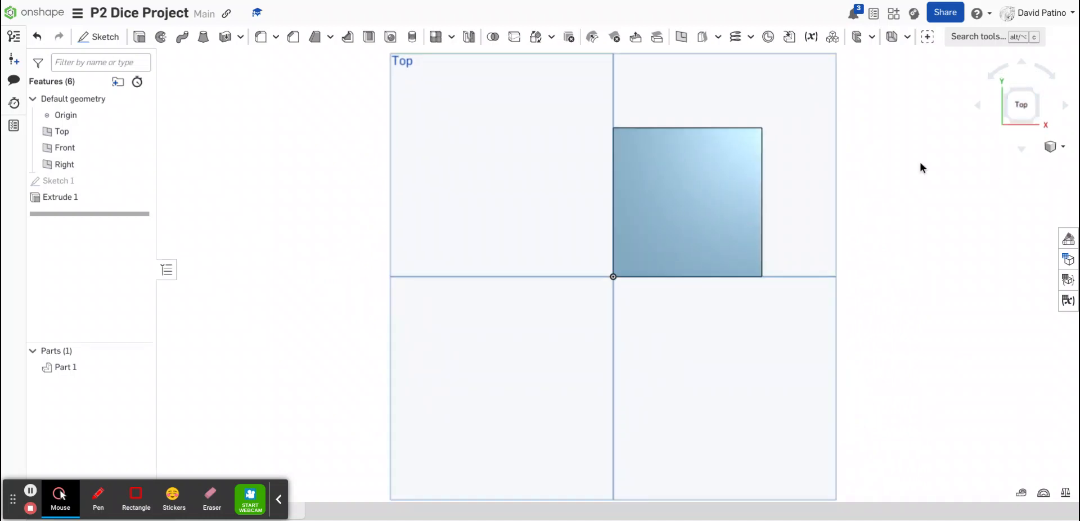
Start a sketch on the block's top face and place the letter A as sketch text in a box near its centre
{"action": "scroll", "coordinate": [798, 99], "scroll_direction": "up", "scroll_amount": 4}
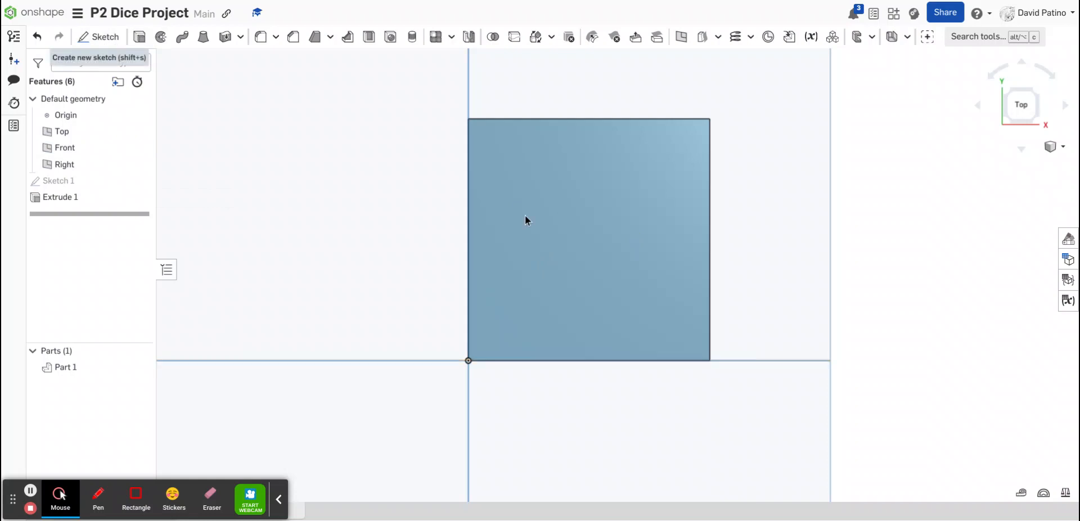
{"action": "left_click", "coordinate": [586, 237]}
{"action": "left_click", "coordinate": [97, 37]}
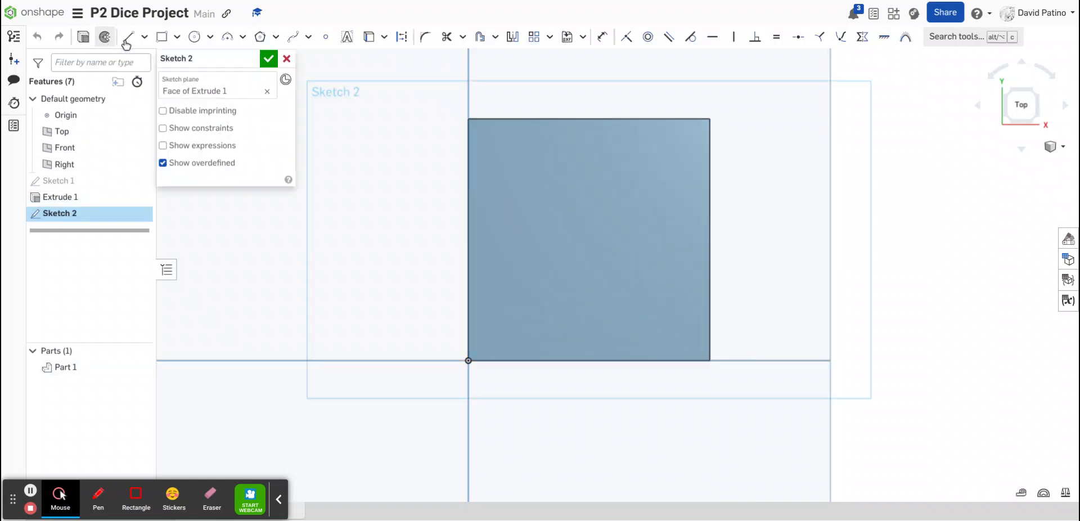
{"action": "left_click", "coordinate": [347, 36]}
{"action": "left_click_drag", "start_coordinate": [533, 184], "coordinate": [656, 309]}
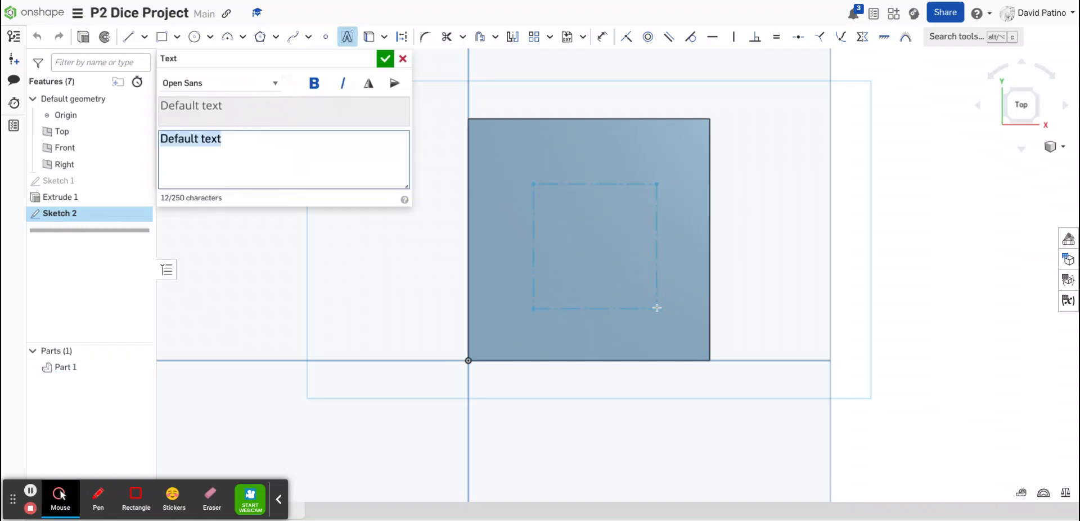
{"action": "type", "text": "A"}
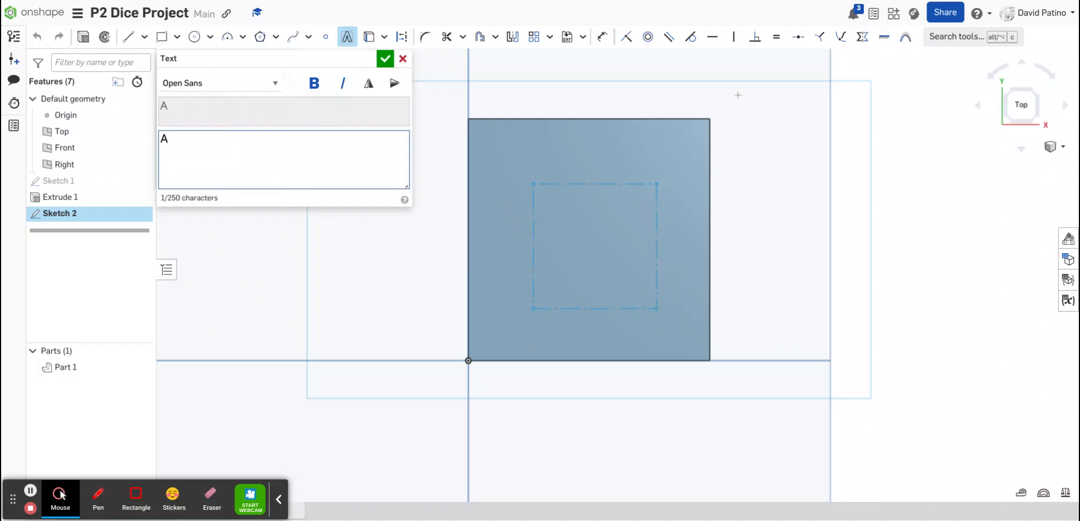
{"action": "left_click", "coordinate": [385, 59]}
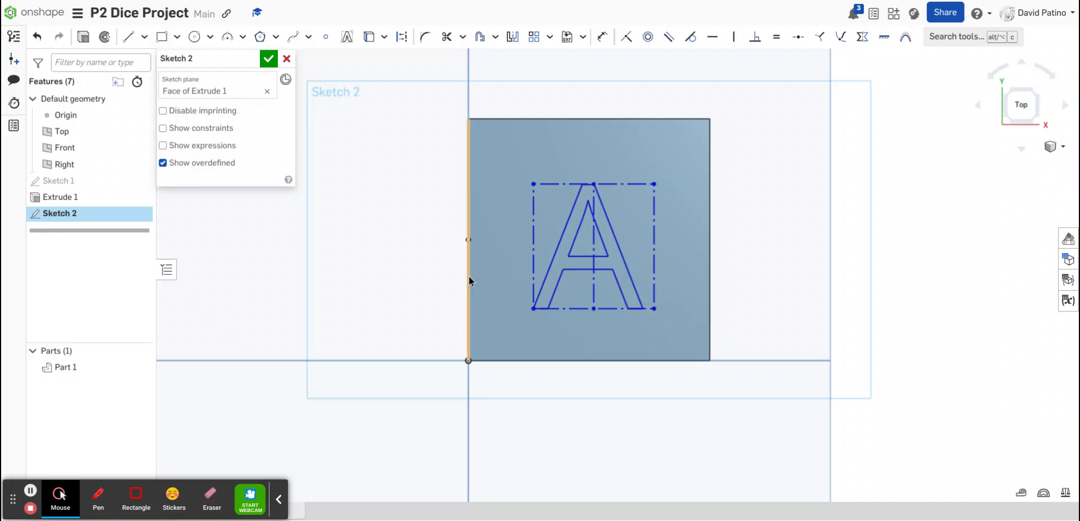
{"action": "left_click", "coordinate": [560, 262]}
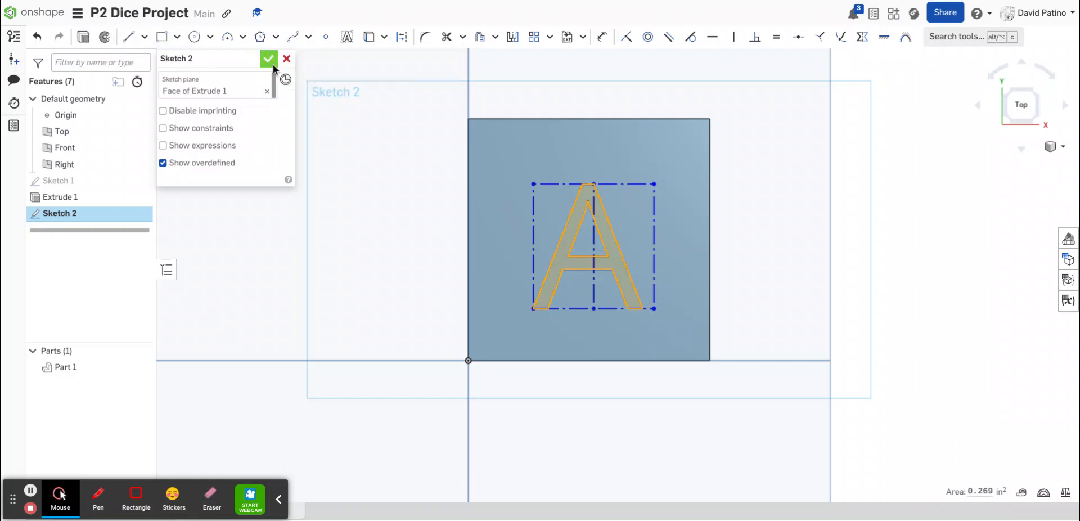
Finish the letter sketch and cut-extrude the letter A 0.1 in deep into the block's top face
{"action": "left_click", "coordinate": [272, 63]}
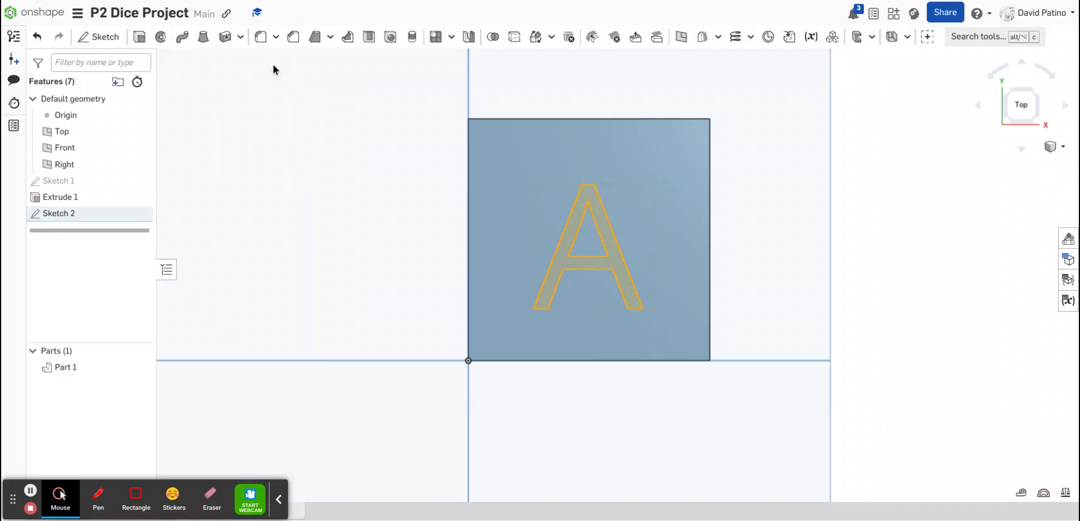
{"action": "left_click", "coordinate": [92, 38]}
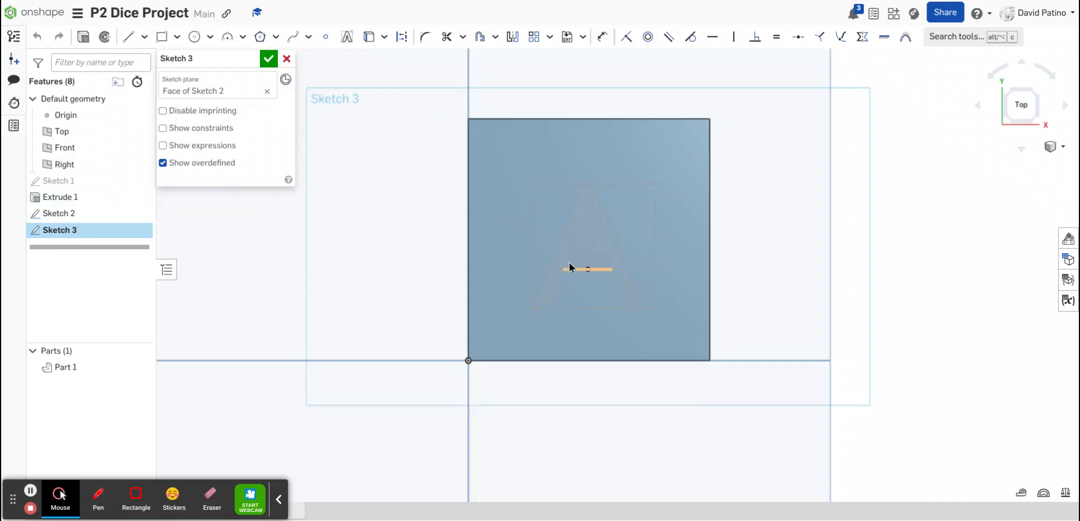
{"action": "left_click", "coordinate": [558, 259]}
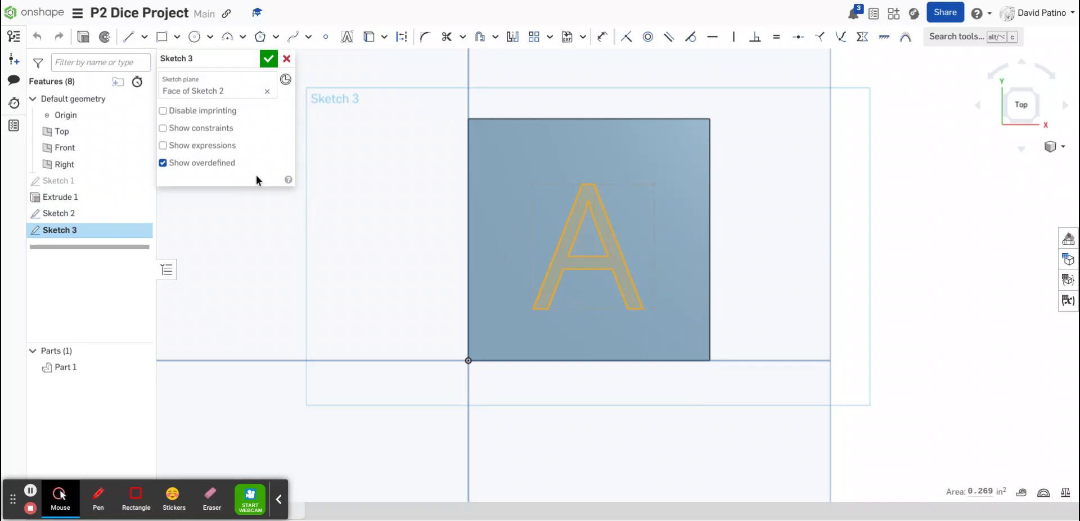
{"action": "left_click", "coordinate": [84, 37]}
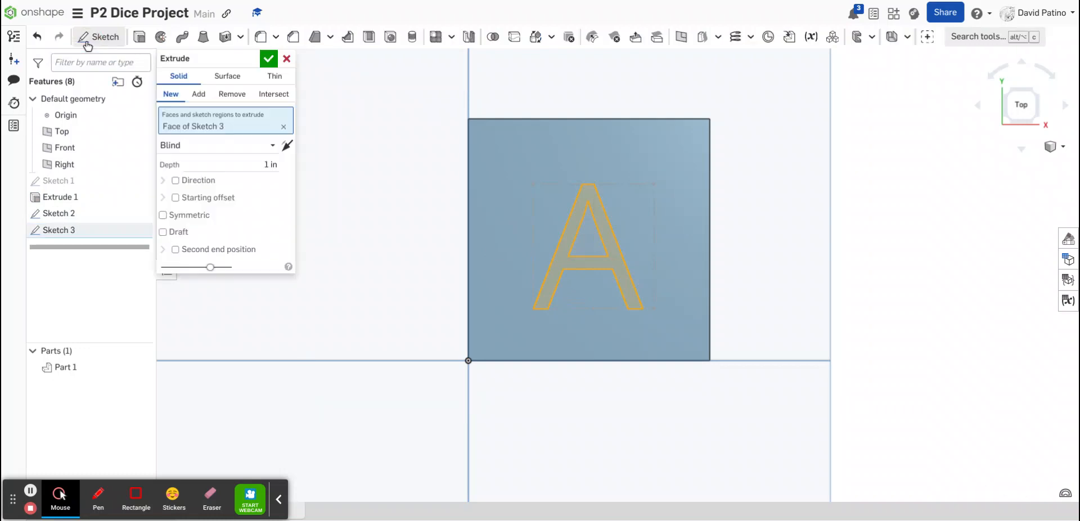
{"action": "left_click", "coordinate": [242, 95]}
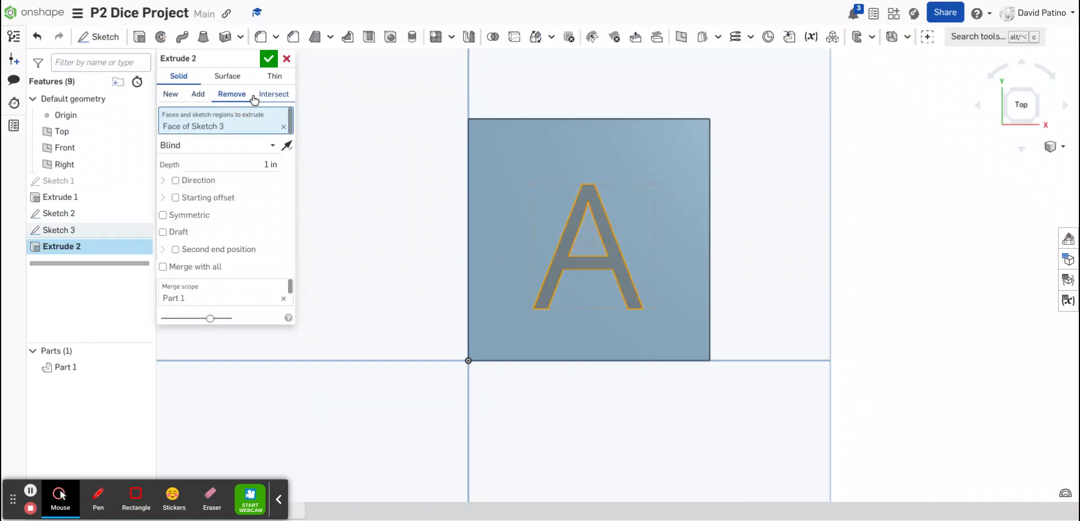
{"action": "left_click", "coordinate": [261, 162]}
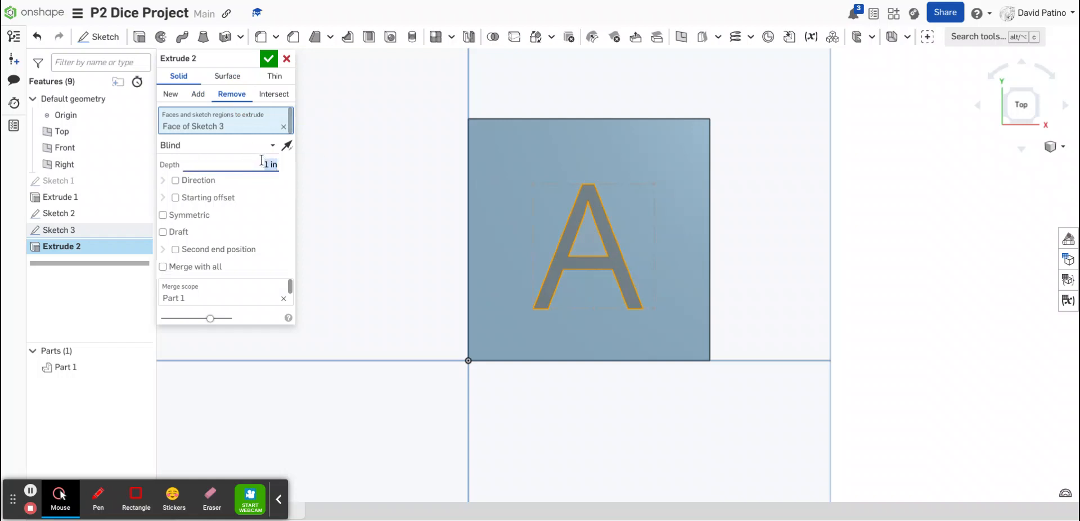
{"action": "type", "text": ".15"}
{"action": "left_click", "coordinate": [268, 60]}
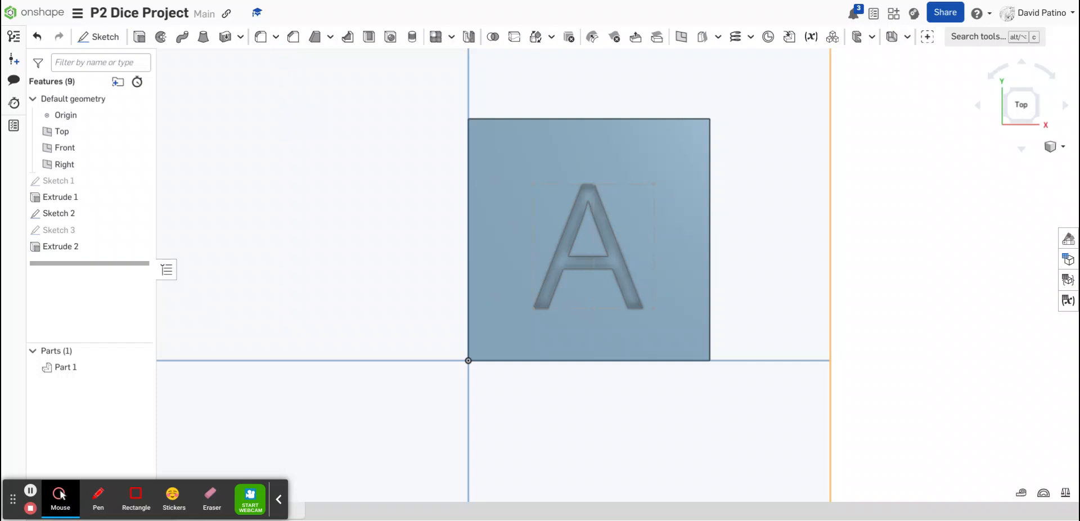
Rotate the view around the block to inspect the engraved letter from several angles
{"action": "key", "text": "Left"}
{"action": "key", "text": "Left"}
{"action": "key", "text": "Left"}
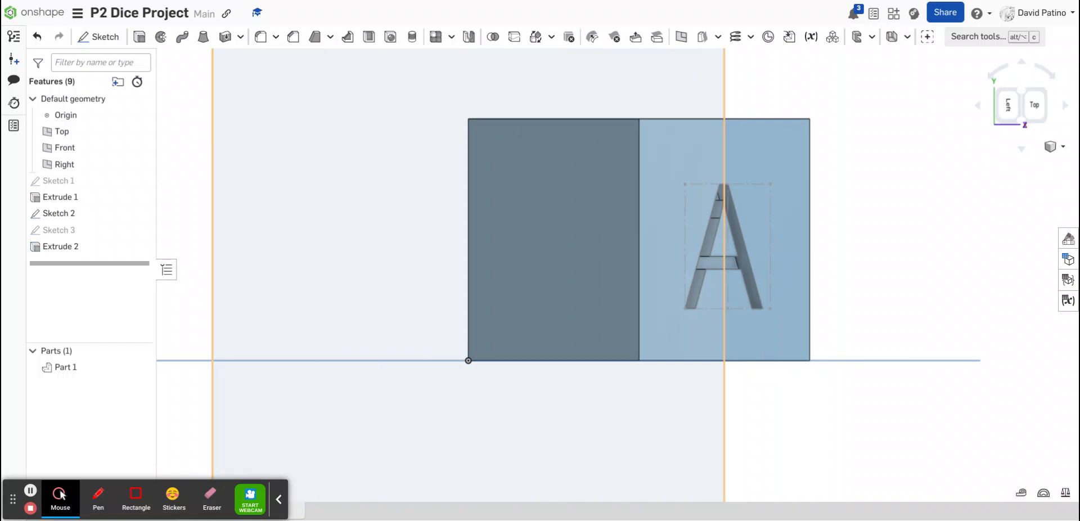
{"action": "key", "text": "Right"}
{"action": "key", "text": "Right"}
{"action": "key", "text": "Right"}
{"action": "key", "text": "Right"}
{"action": "key", "text": "Right"}
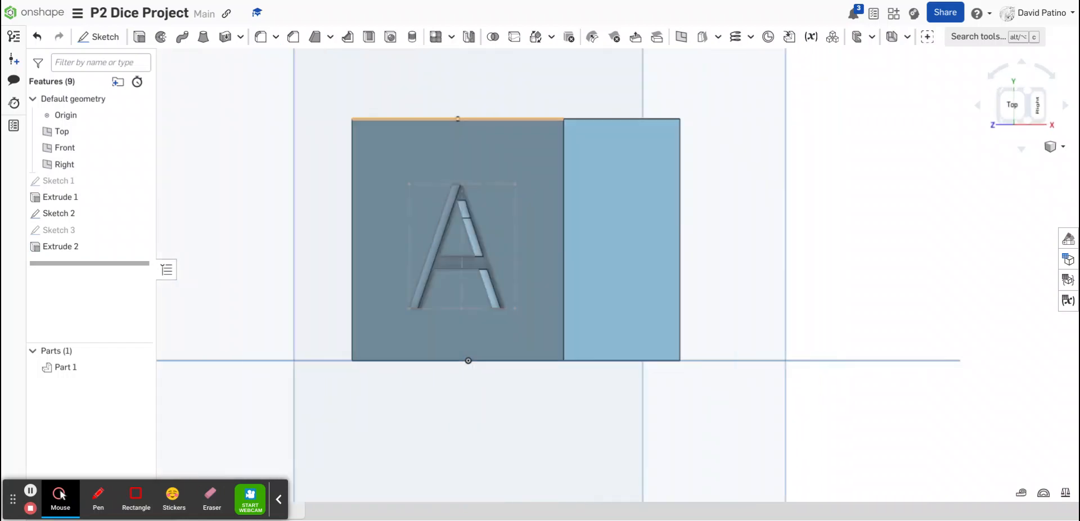
{"action": "key", "text": "Left"}
{"action": "key", "text": "Left"}
{"action": "key", "text": "Left"}
{"action": "key", "text": "Left"}
{"action": "key", "text": "Left"}
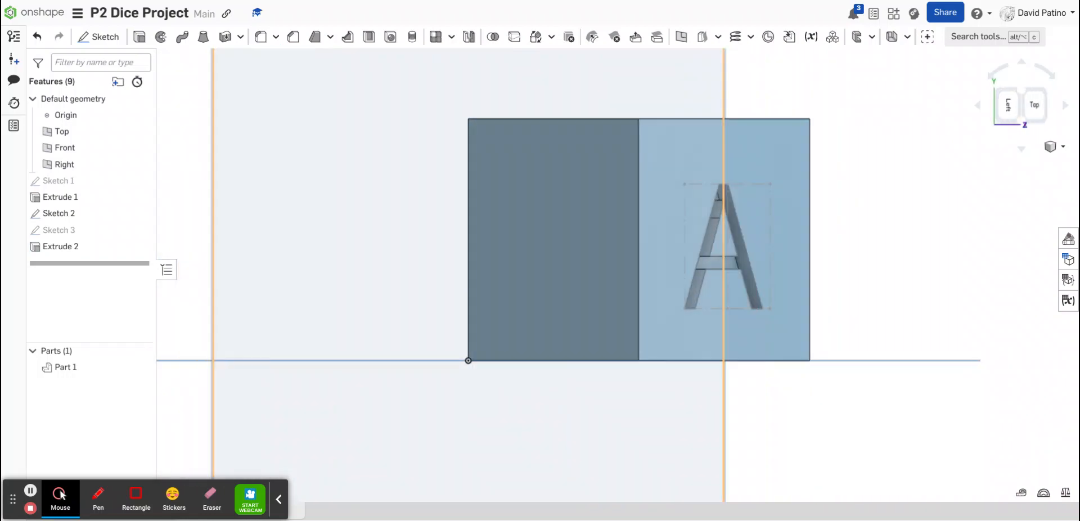
{"action": "key", "text": "Right"}
{"action": "key", "text": "Right"}
{"action": "key", "text": "Right"}
{"action": "key", "text": "Right"}
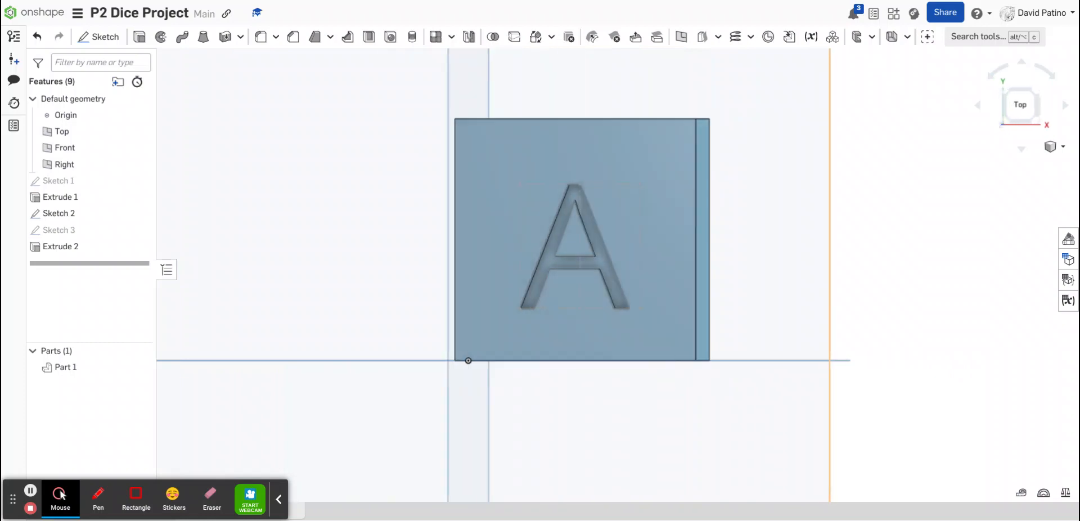
{"action": "key", "text": "Up"}
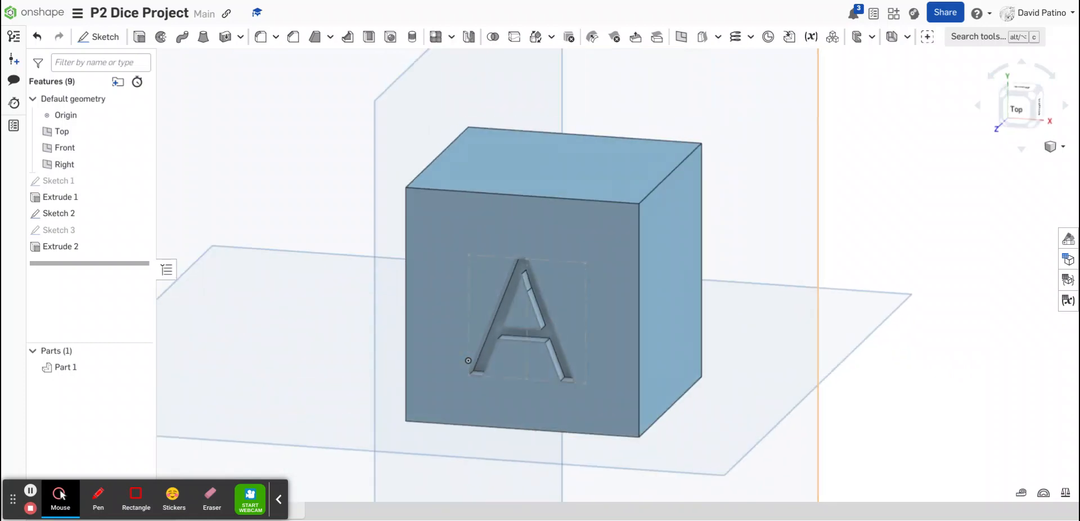
{"action": "key", "text": "Up"}
{"action": "key", "text": "Up"}
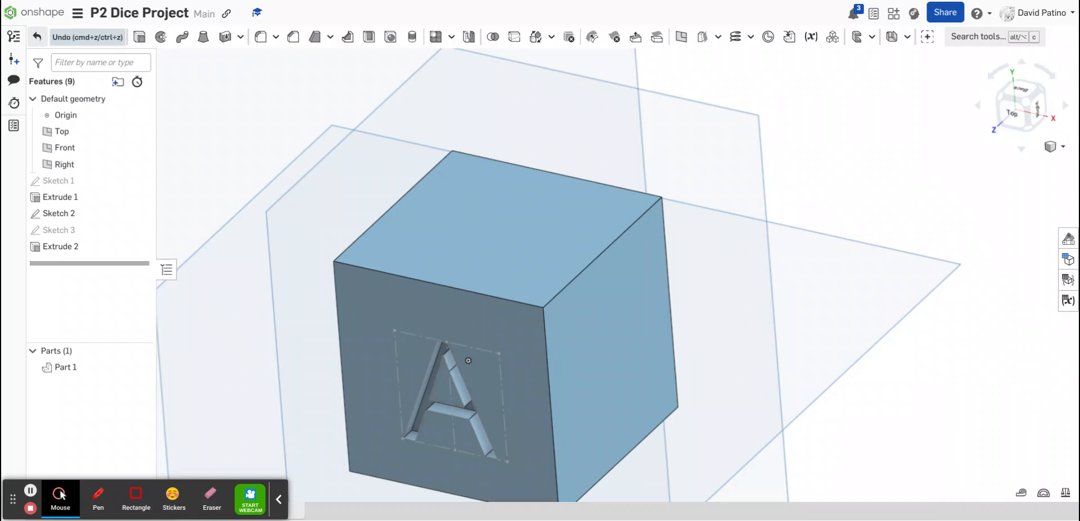
Undo the letter cut and both letter sketches, returning to the plain extruded block
{"action": "left_click", "coordinate": [37, 37]}
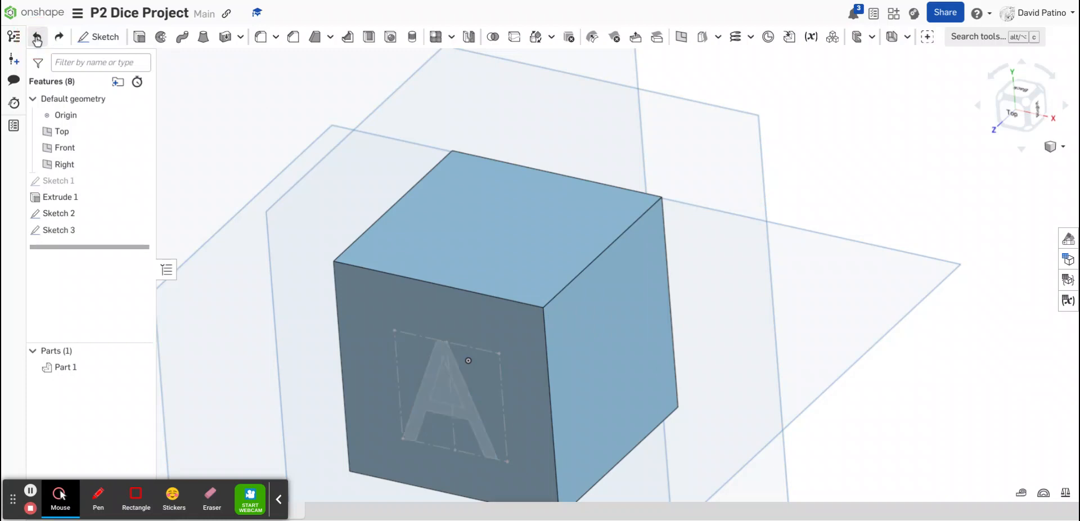
{"action": "left_click", "coordinate": [37, 37]}
{"action": "left_click", "coordinate": [37, 37]}
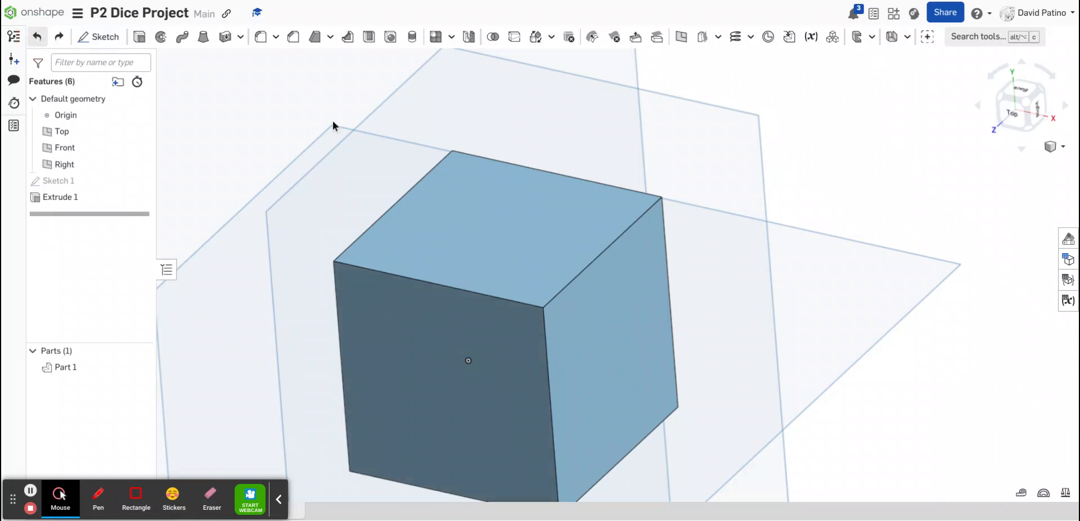
Select all six faces of the block and fillet their edges with a 0.2 in radius
{"action": "left_click", "coordinate": [529, 251]}
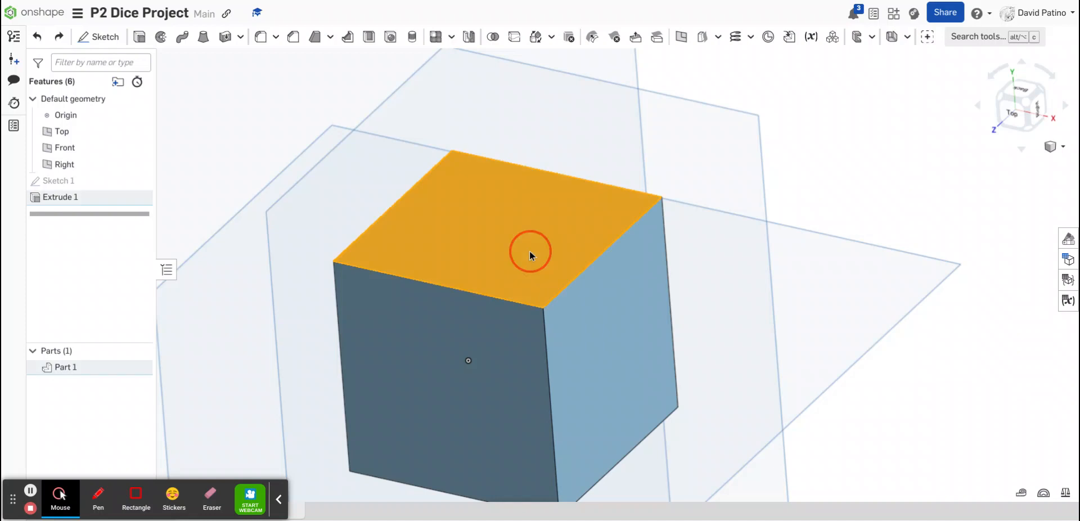
{"action": "left_click", "coordinate": [631, 344]}
{"action": "left_click", "coordinate": [472, 376]}
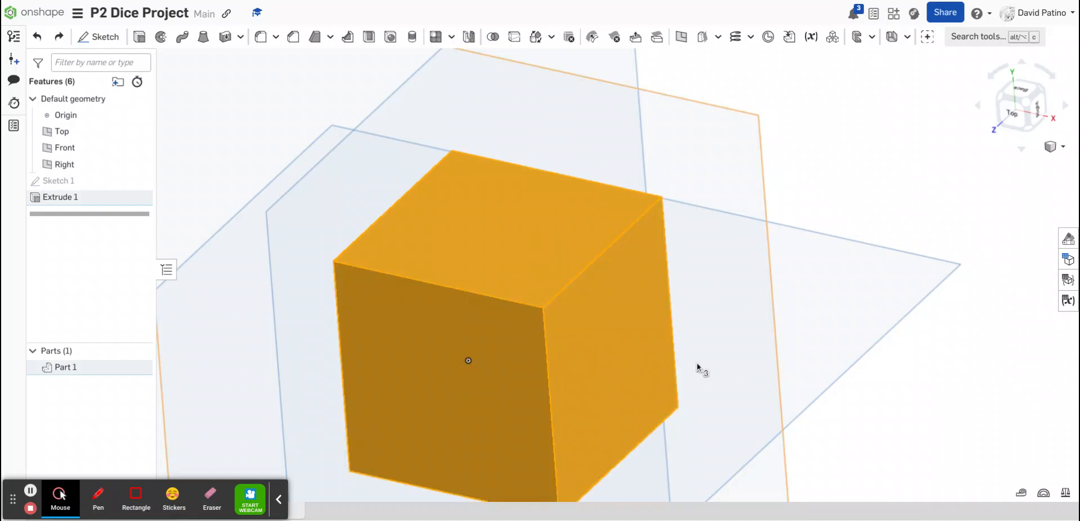
{"action": "key", "text": "Left"}
{"action": "key", "text": "Left"}
{"action": "key", "text": "Left"}
{"action": "right_click_drag", "start_coordinate": [618, 360], "coordinate": [575, 335]}
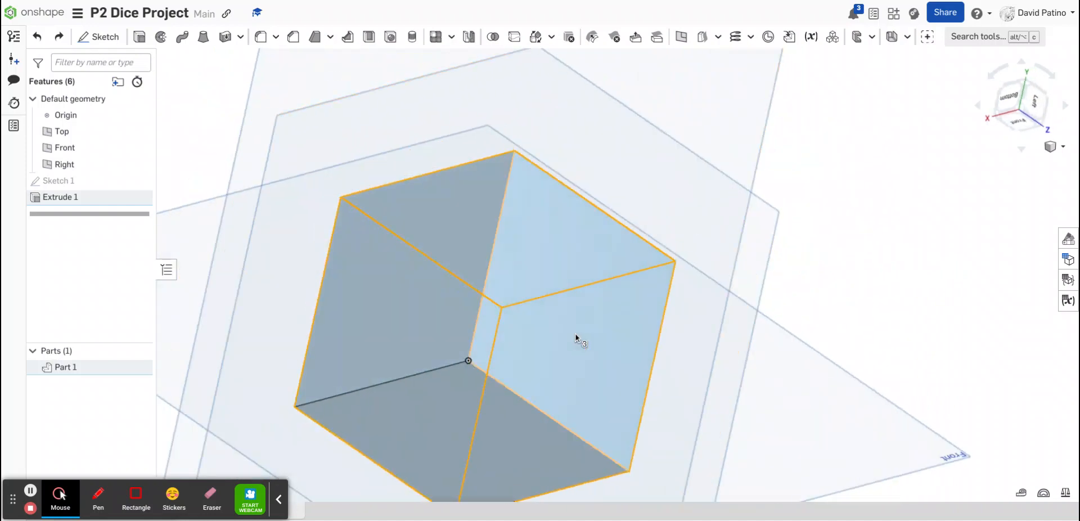
{"action": "left_click", "coordinate": [389, 312]}
{"action": "left_click", "coordinate": [400, 447]}
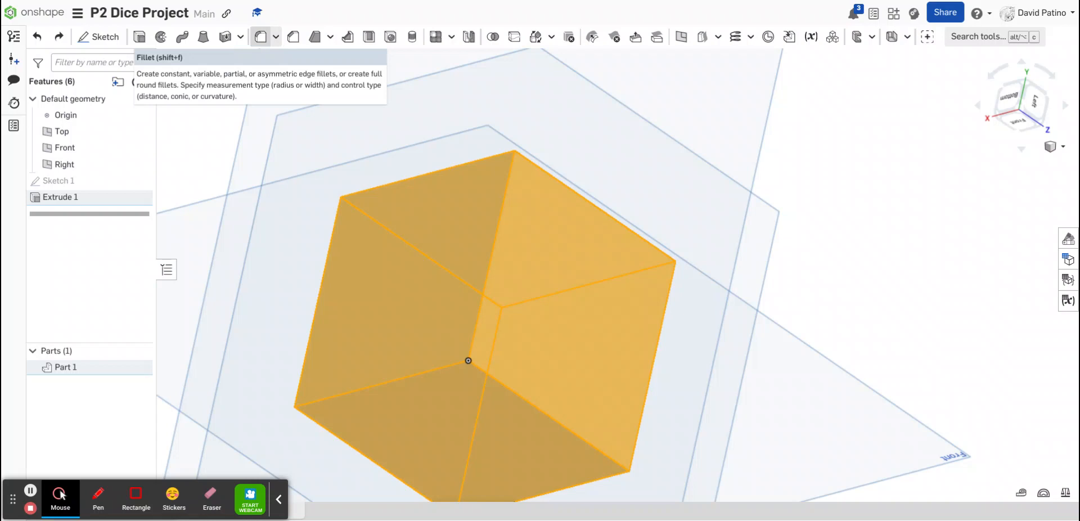
{"action": "left_click", "coordinate": [260, 37]}
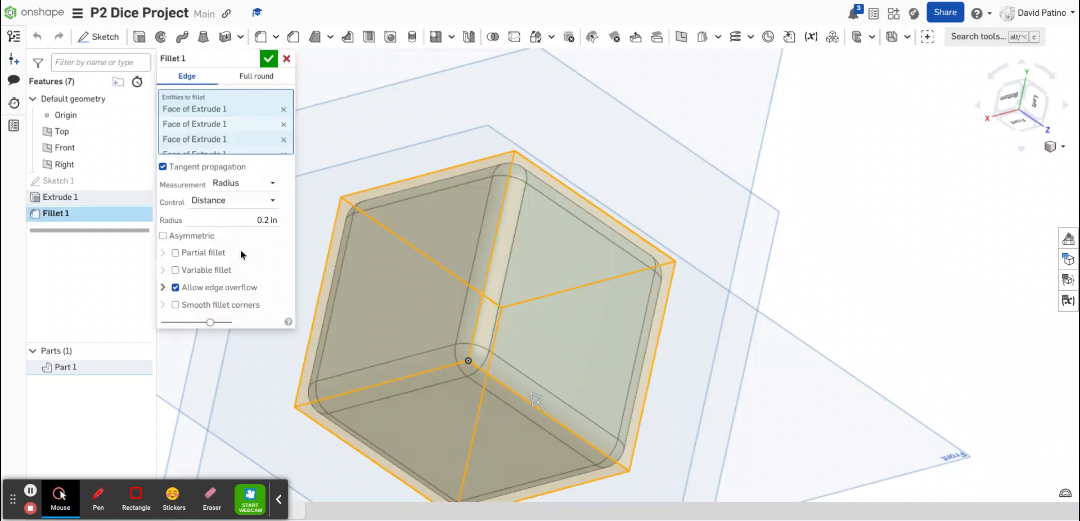
{"action": "left_click", "coordinate": [269, 62]}
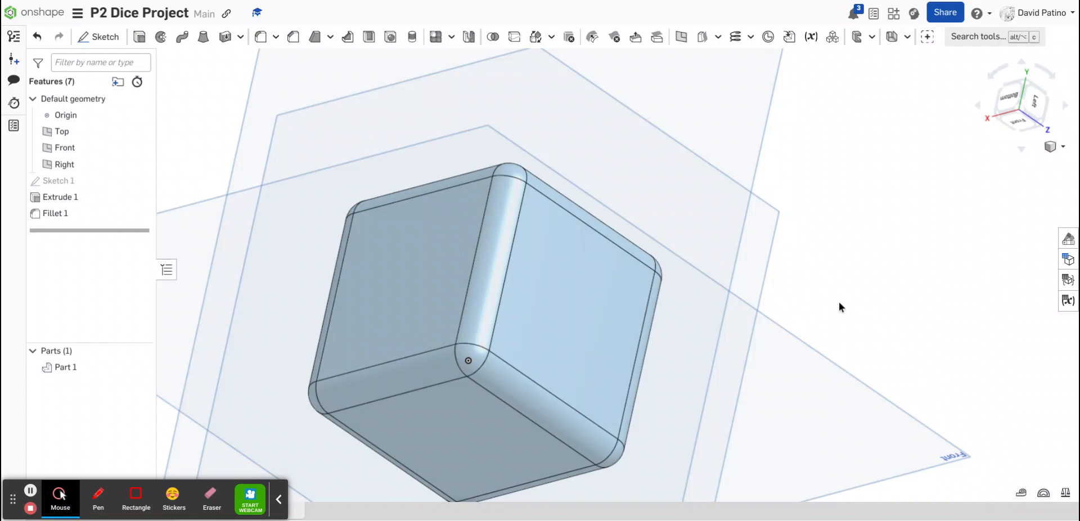
Zoom and rotate the view to inspect the filleted cube from several angles
{"action": "scroll", "coordinate": [632, 384], "scroll_direction": "down", "scroll_amount": 3}
{"action": "scroll", "coordinate": [562, 450], "scroll_direction": "up", "scroll_amount": 3}
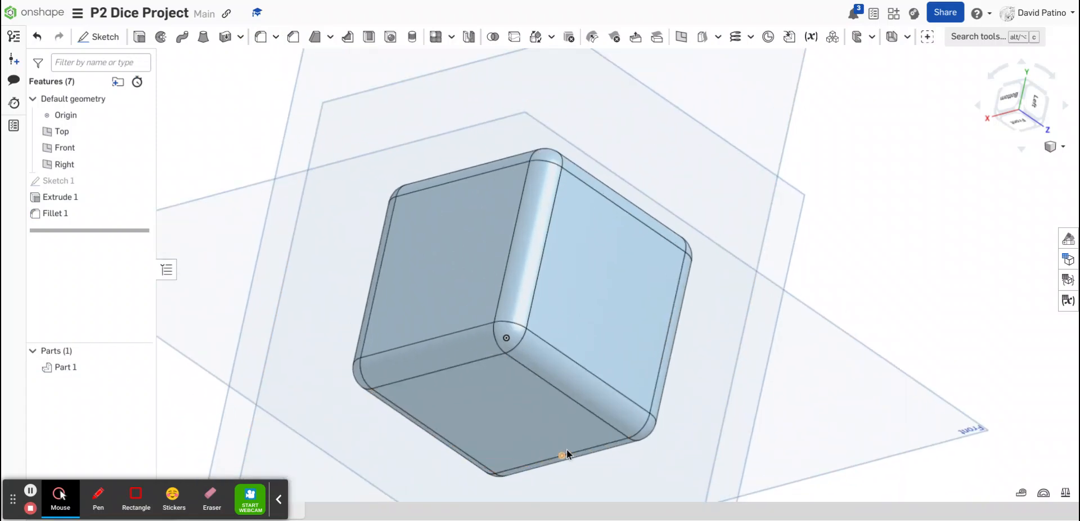
{"action": "right_click_drag", "start_coordinate": [567, 447], "coordinate": [569, 476]}
{"action": "key", "text": "Down"}
{"action": "key", "text": "Down"}
{"action": "key", "text": "Down"}
{"action": "key", "text": "Down"}
{"action": "key", "text": "Down"}
{"action": "key", "text": "Down"}
{"action": "key", "text": "Down"}
{"action": "key", "text": "Down"}
{"action": "key", "text": "Down"}
{"action": "key", "text": "Down"}
{"action": "key", "text": "Down"}
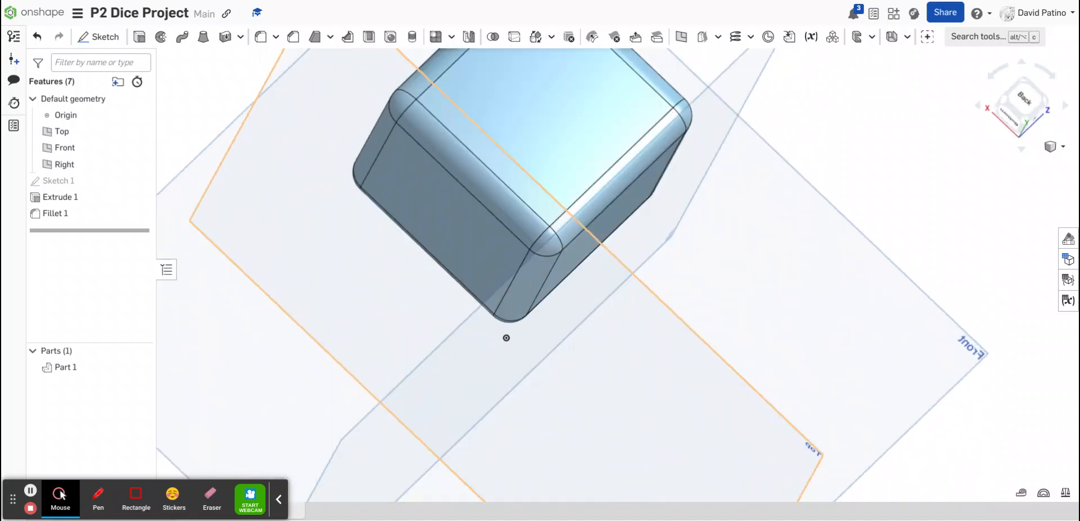
{"action": "key", "text": "Down"}
{"action": "key", "text": "Right"}
{"action": "key", "text": "Right"}
{"action": "key", "text": "Right"}
{"action": "key", "text": "Up"}
{"action": "key", "text": "Up"}
{"action": "key", "text": "Up"}
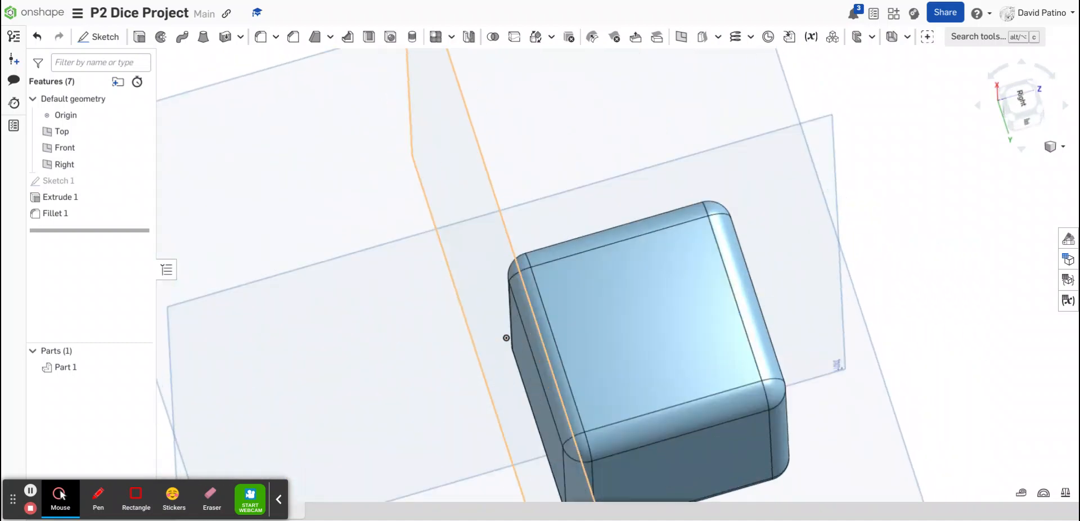
{"action": "key", "text": "Right"}
{"action": "key", "text": "Right"}
{"action": "key", "text": "Right"}
{"action": "key", "text": "Right"}
{"action": "key", "text": "Right"}
{"action": "key", "text": "Right"}
{"action": "key", "text": "Right"}
{"action": "key", "text": "Right"}
{"action": "key", "text": "Right"}
{"action": "key", "text": "Right"}
{"action": "key", "text": "Right"}
{"action": "key", "text": "Right"}
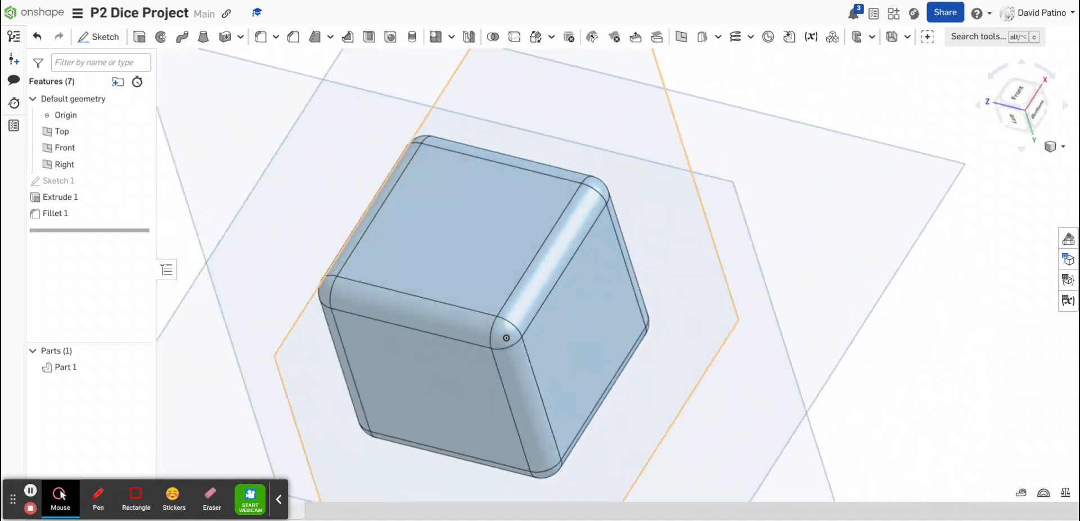
{"action": "key", "text": "Up"}
{"action": "key", "text": "Down"}
{"action": "key", "text": "Down"}
{"action": "key", "text": "Down"}
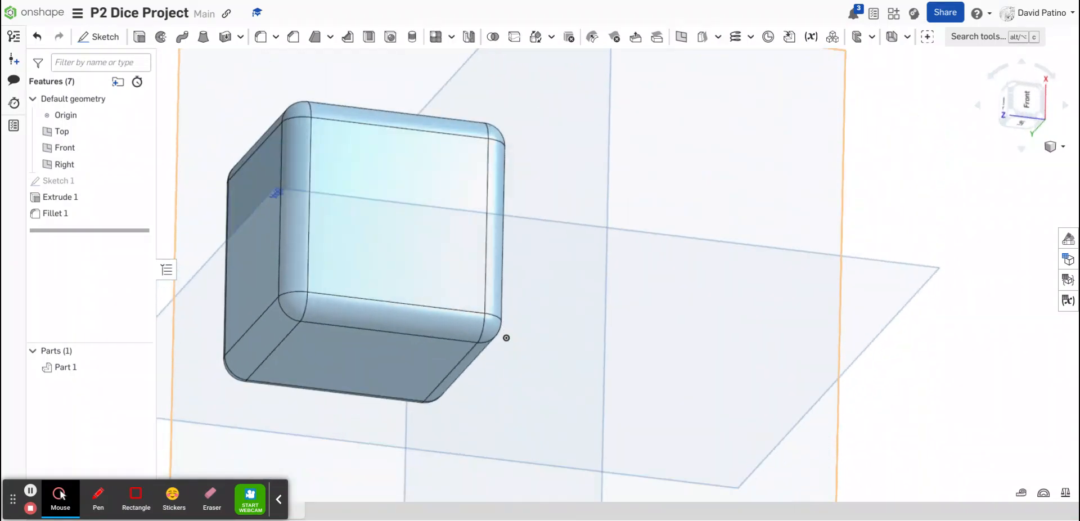
{"action": "key", "text": "Right"}
{"action": "key", "text": "Right"}
{"action": "key", "text": "Right"}
{"action": "key", "text": "Left"}
{"action": "key", "text": "Left"}
{"action": "key", "text": "Left"}
{"action": "key", "text": "Left"}
{"action": "key", "text": "Left"}
{"action": "key", "text": "Left"}
{"action": "key", "text": "Left"}
{"action": "key", "text": "Left"}
{"action": "key", "text": "Left"}
{"action": "key", "text": "Left"}
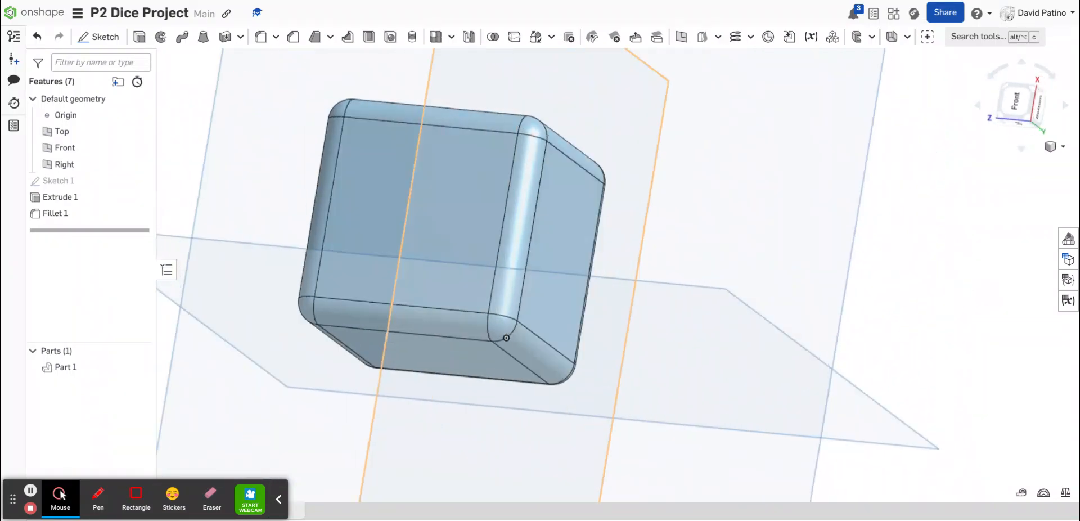
{"action": "key", "text": "Left"}
{"action": "key", "text": "Left"}
{"action": "key", "text": "Left"}
{"action": "key", "text": "Left"}
{"action": "key", "text": "Left"}
{"action": "key", "text": "Left"}
{"action": "key", "text": "Left"}
{"action": "key", "text": "Left"}
{"action": "key", "text": "Left"}
{"action": "key", "text": "Left"}
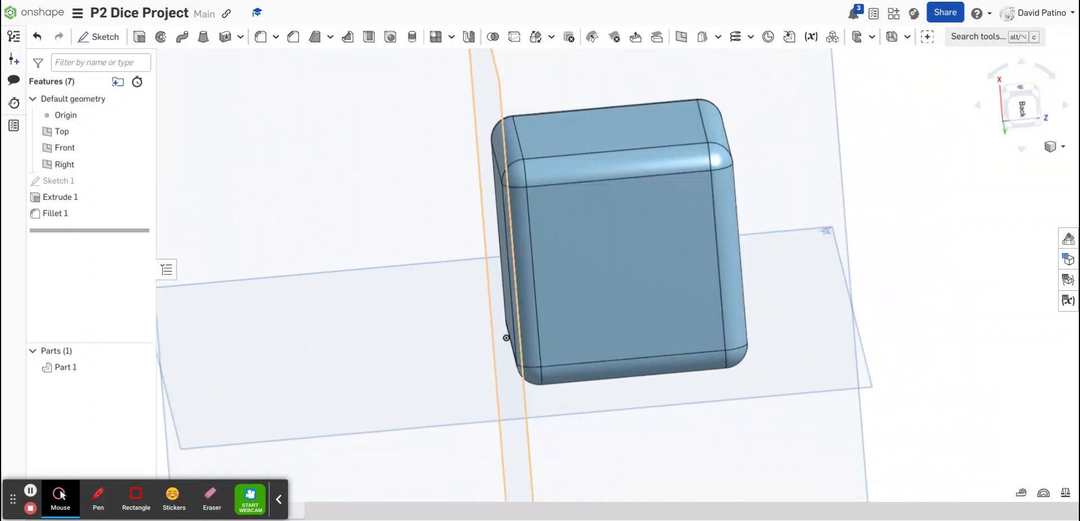
{"action": "key", "text": "Left"}
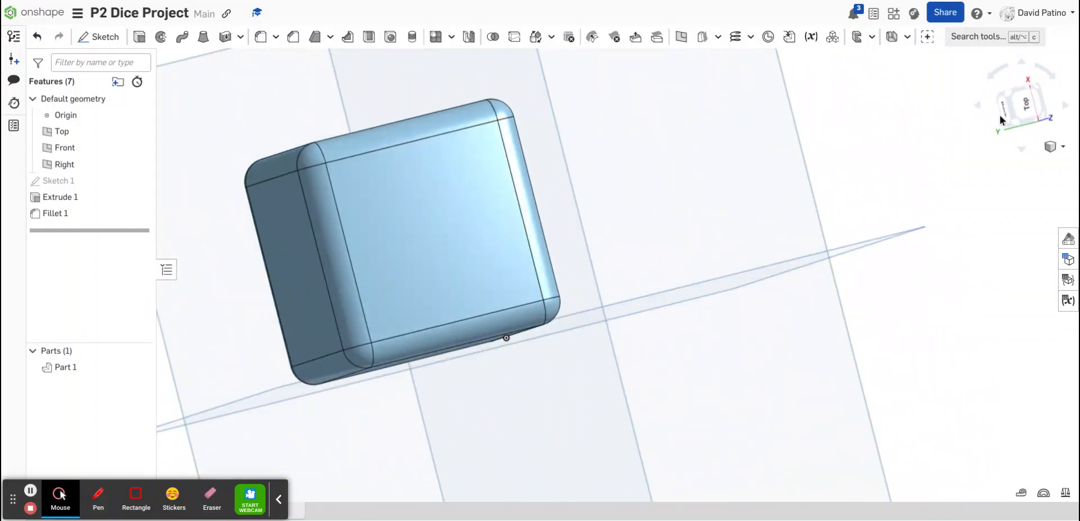
Create a sketch on the cube's top face and place the text A in a box near its centre
{"action": "left_click", "coordinate": [1022, 106]}
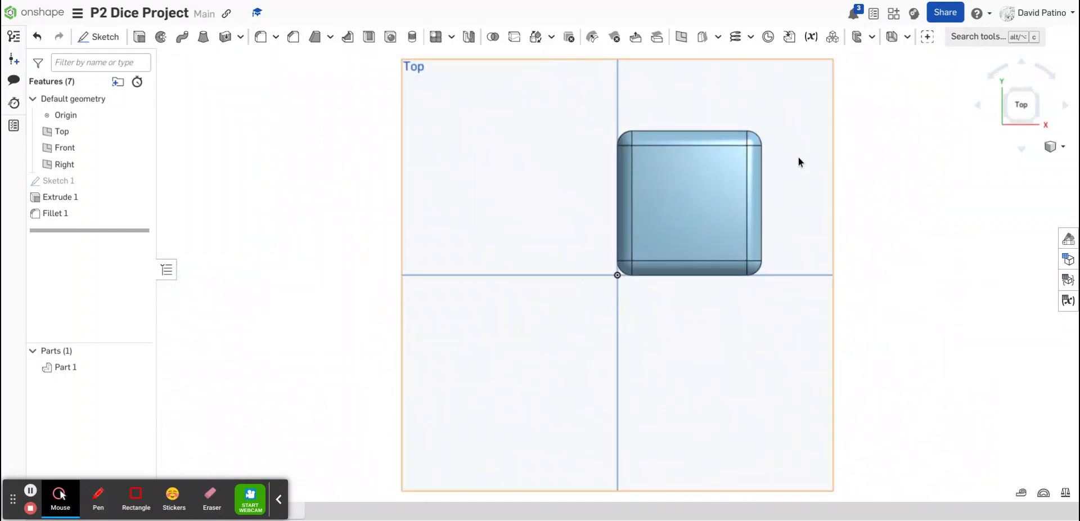
{"action": "scroll", "coordinate": [860, 132], "scroll_direction": "up", "scroll_amount": 4}
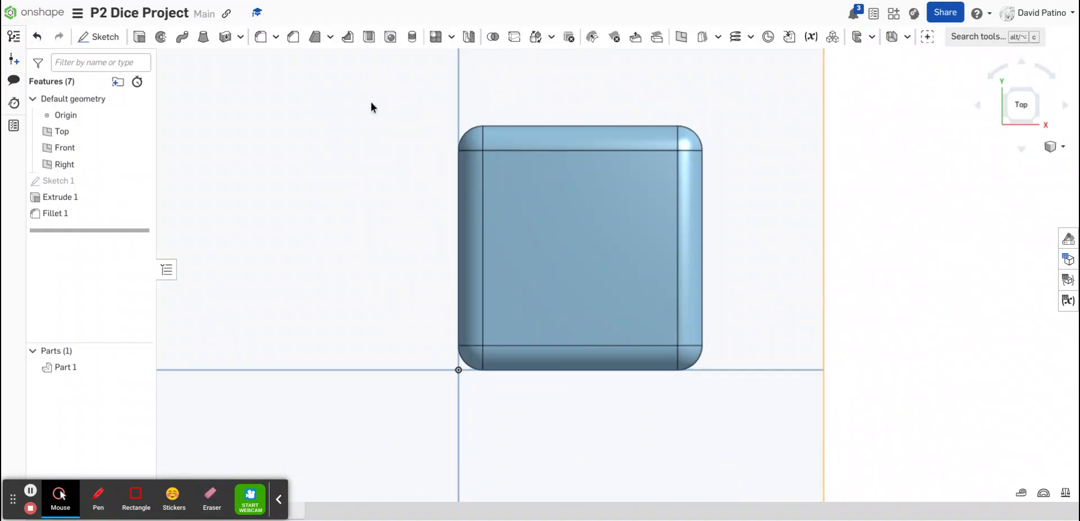
{"action": "left_click", "coordinate": [109, 38]}
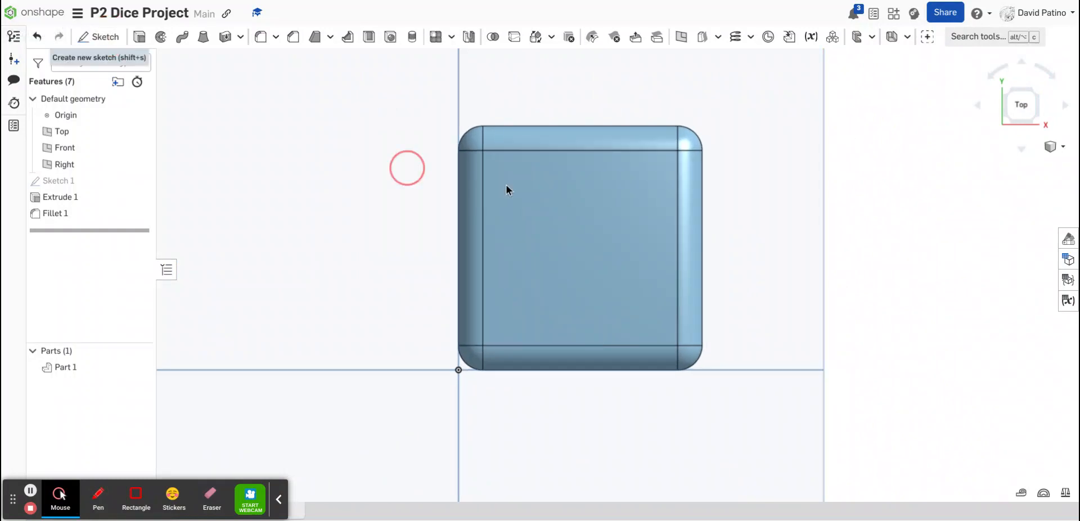
{"action": "left_click", "coordinate": [579, 215]}
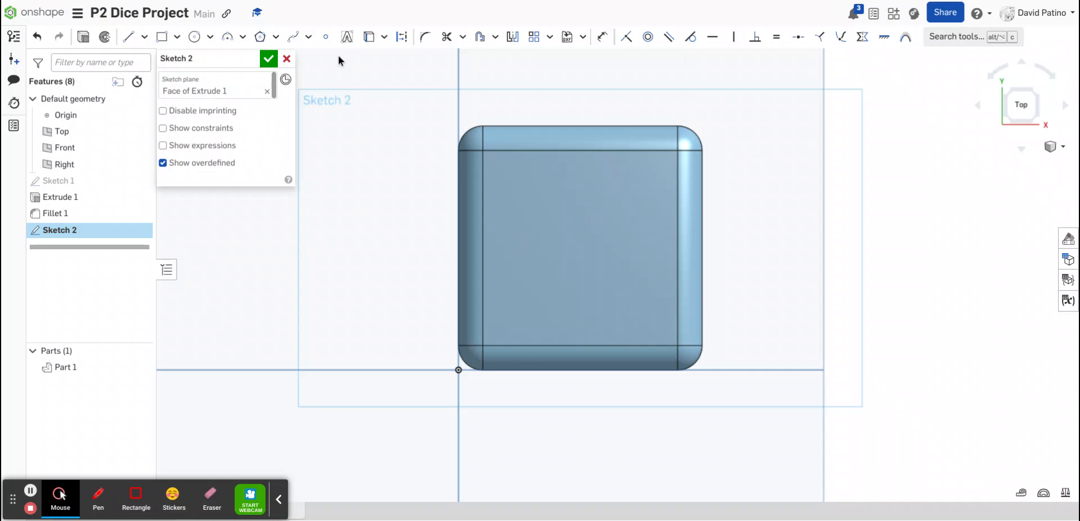
{"action": "left_click", "coordinate": [347, 36]}
{"action": "mouse_move", "coordinate": [534, 190]}
{"action": "left_mouse_down"}
{"action": "mouse_move", "coordinate": [643, 319]}
{"action": "mouse_move", "coordinate": [632, 314]}
{"action": "left_mouse_up"}
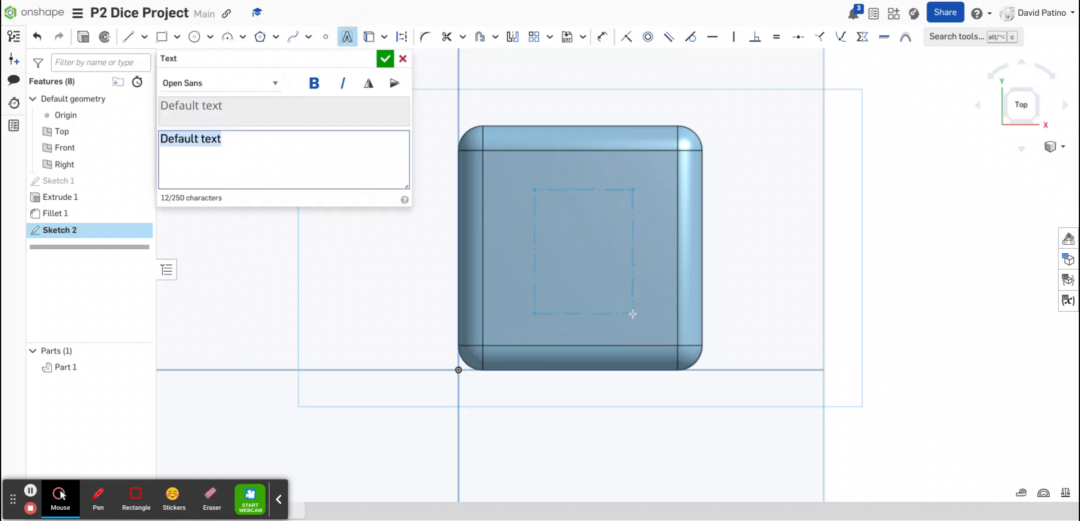
{"action": "type", "text": "A"}
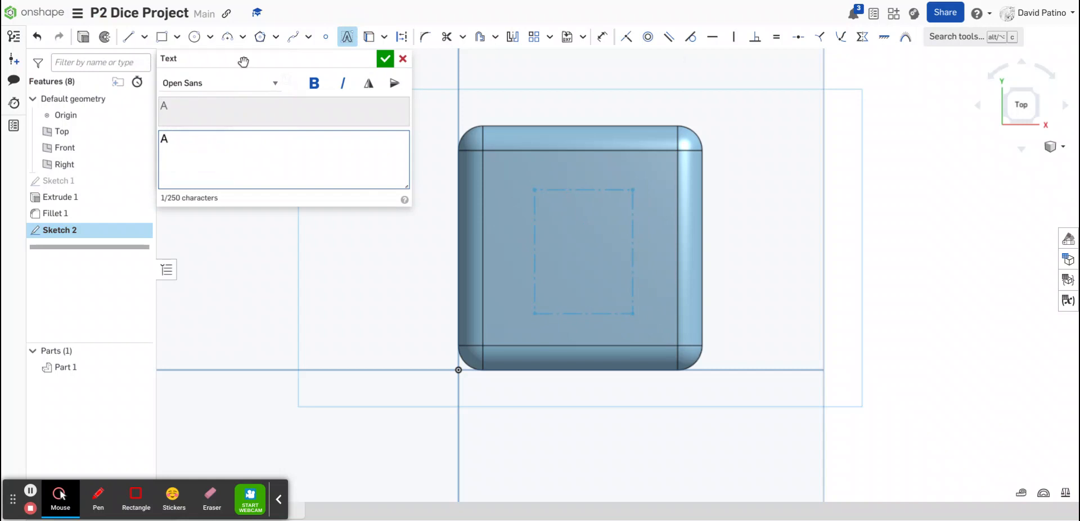
{"action": "left_click", "coordinate": [383, 59]}
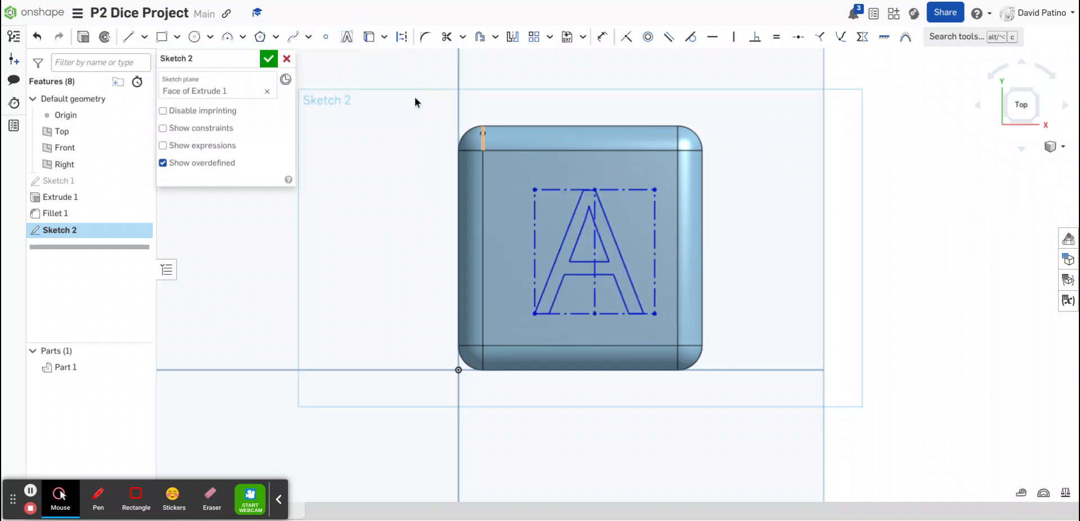
{"action": "left_click", "coordinate": [268, 59]}
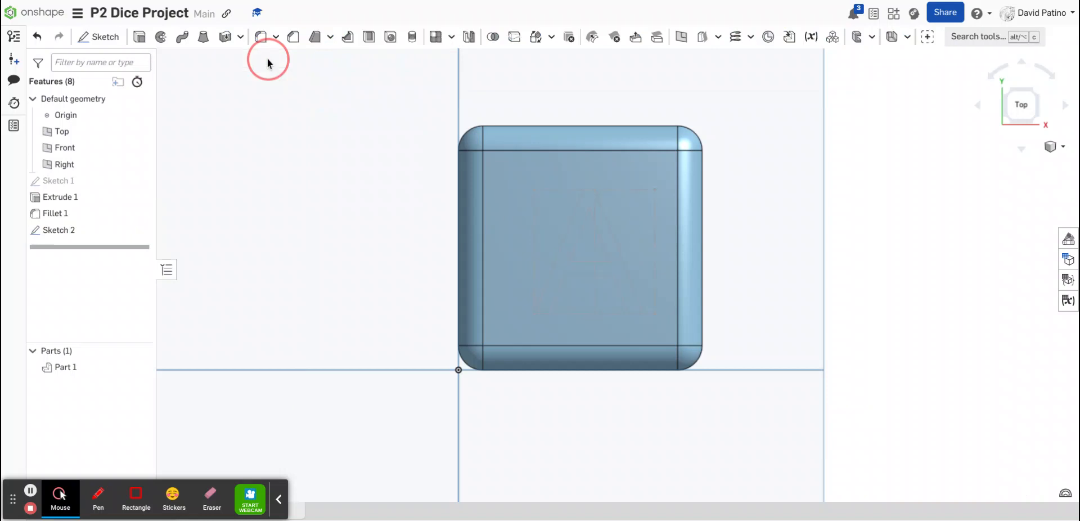
Extrude-cut the letter A into the top face to a depth of 0.15 in
{"action": "left_click", "coordinate": [561, 269]}
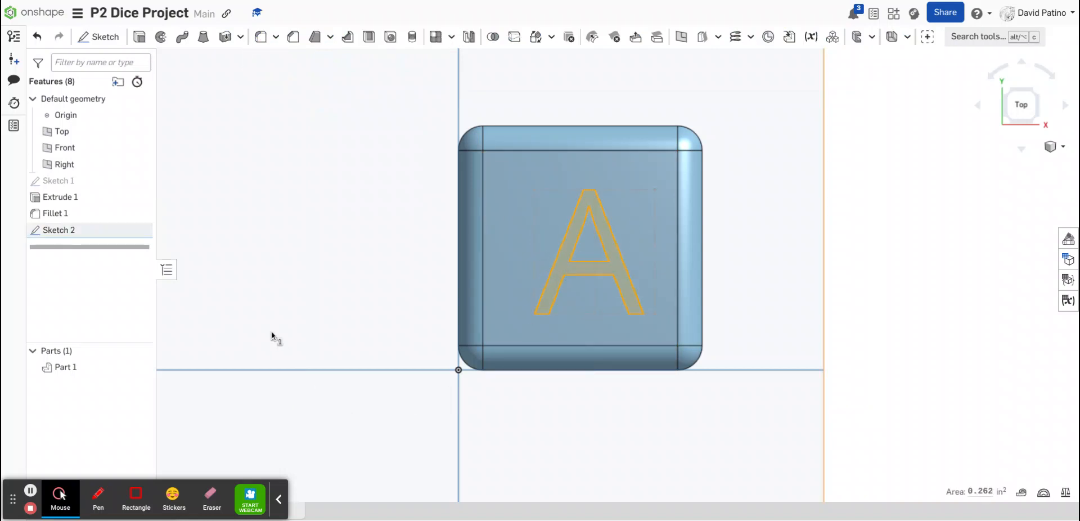
{"action": "left_click", "coordinate": [139, 39]}
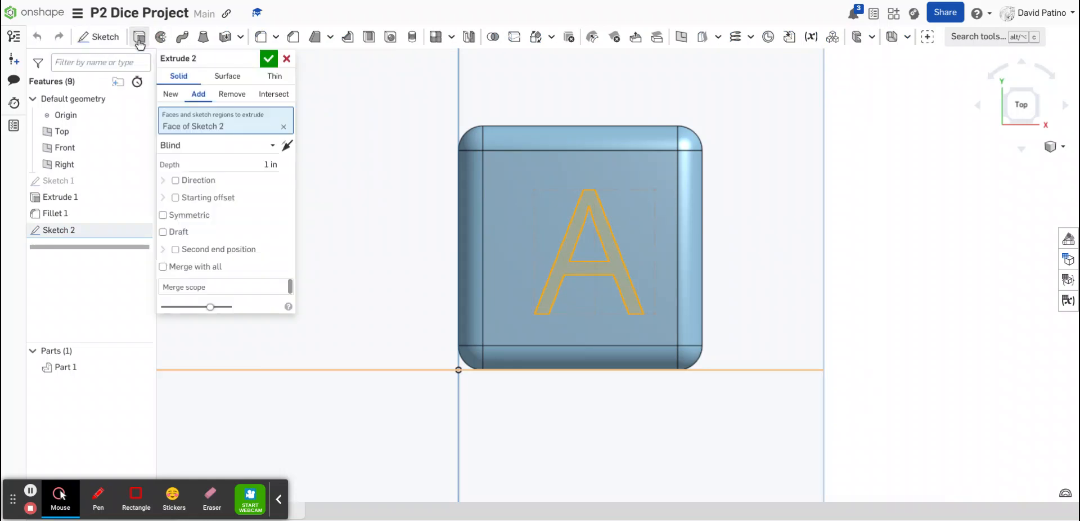
{"action": "left_click", "coordinate": [235, 93]}
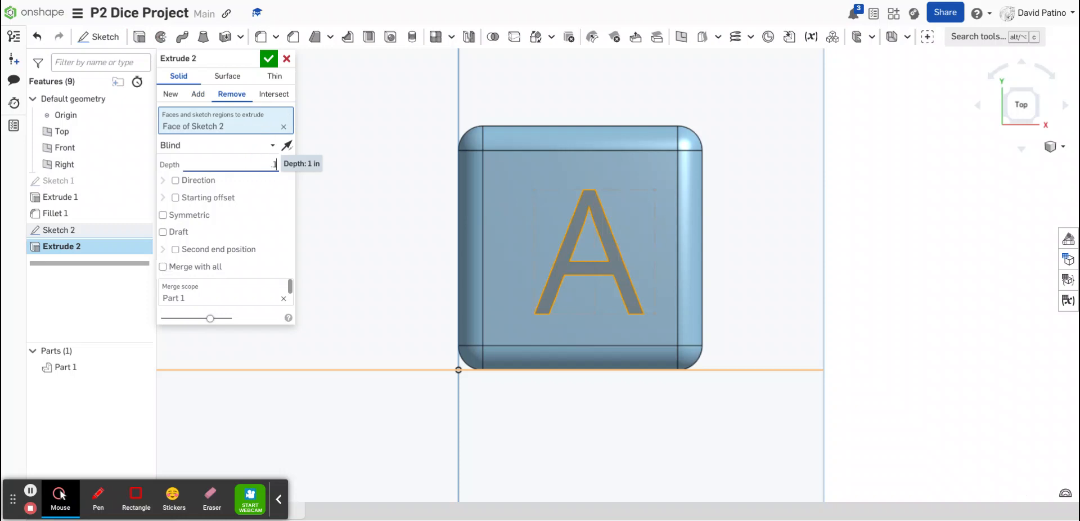
{"action": "left_click", "coordinate": [269, 59]}
Rotate the view around the cube to inspect the engraved letter A
{"action": "key", "text": "Right"}
{"action": "key", "text": "Right"}
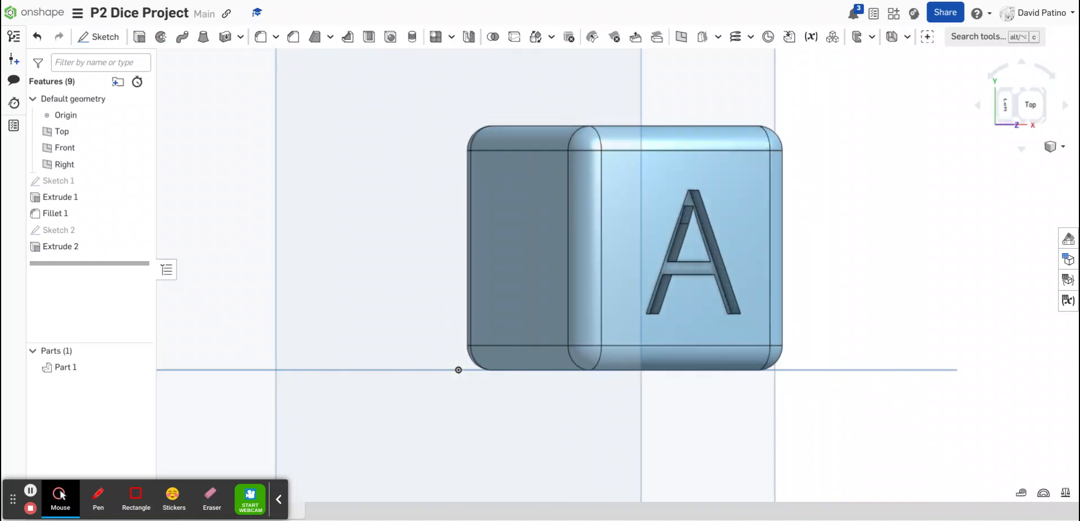
{"action": "key", "text": "Up"}
{"action": "key", "text": "Right"}
{"action": "key", "text": "Left"}
{"action": "key", "text": "Left"}
{"action": "key", "text": "Left"}
{"action": "key", "text": "Left"}
{"action": "key", "text": "Left"}
{"action": "key", "text": "Left"}
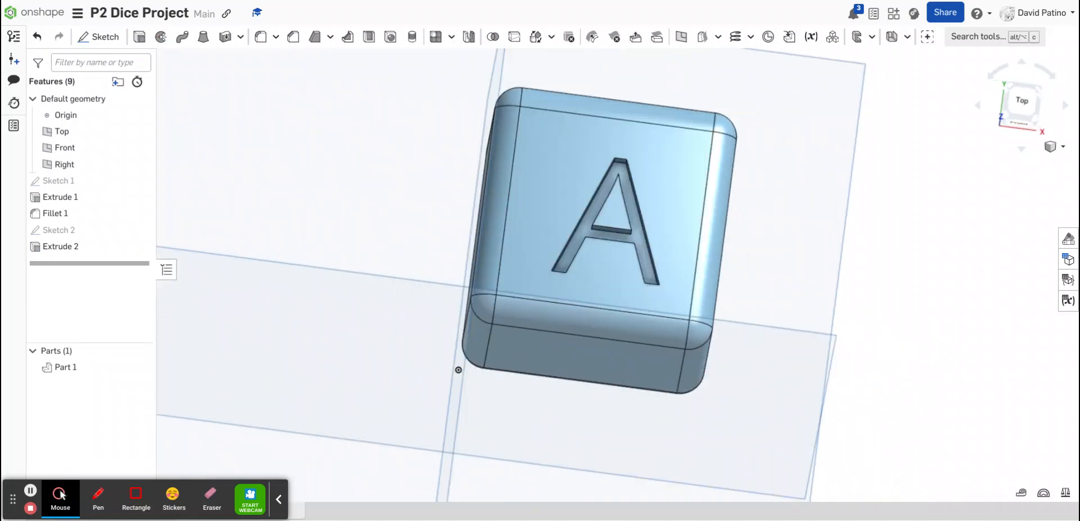
{"action": "key", "text": "Right"}
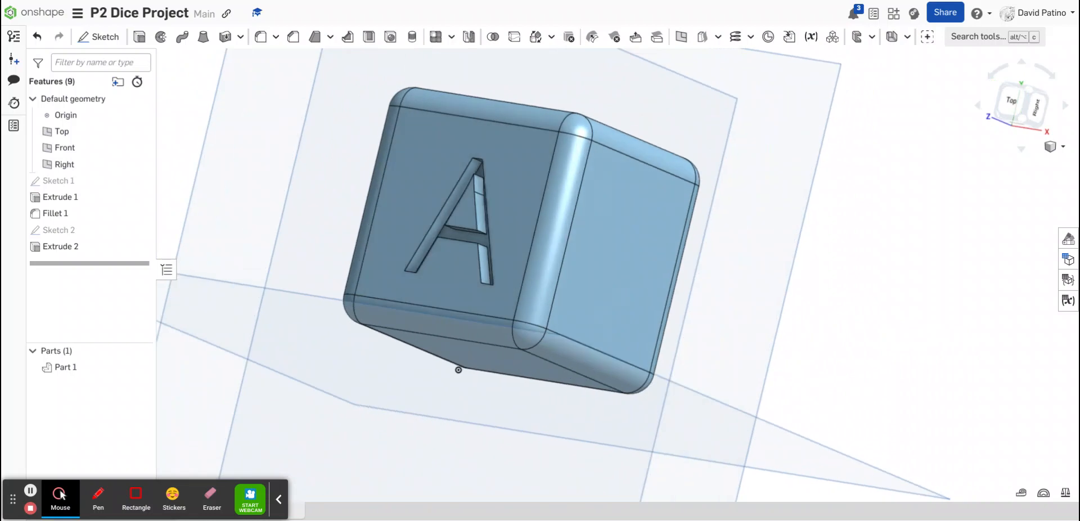
{"action": "key", "text": "Left"}
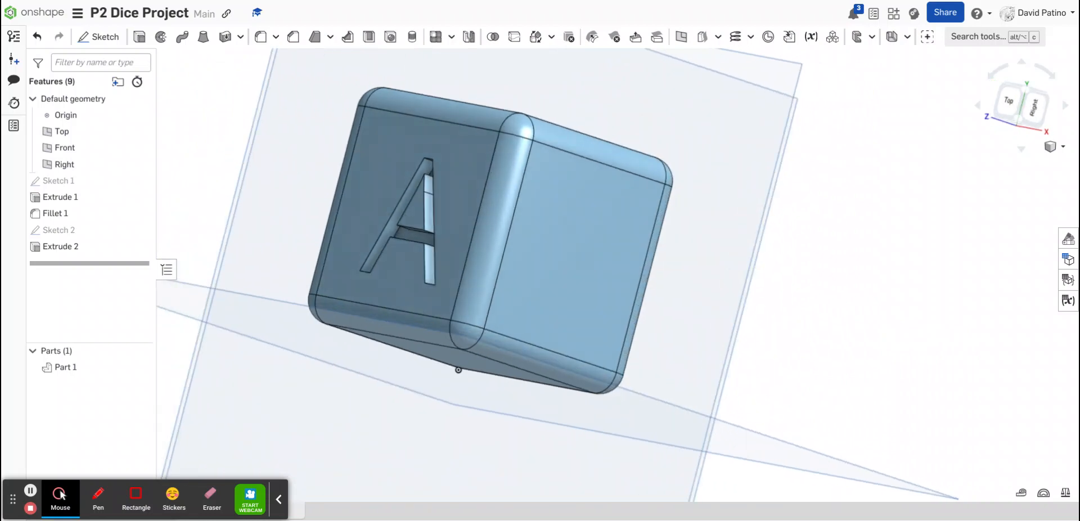
Create a sketch on the cube's right face and place the text B in a box near its centre
{"action": "left_click", "coordinate": [1033, 107]}
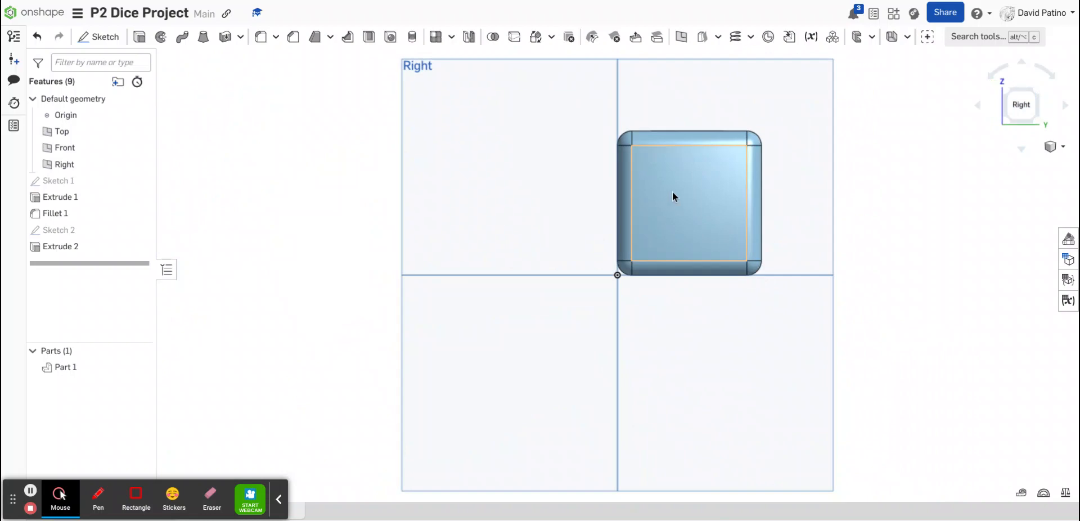
{"action": "scroll", "coordinate": [672, 190], "scroll_direction": "up", "scroll_amount": 2}
{"action": "scroll", "coordinate": [690, 180], "scroll_direction": "up", "scroll_amount": 1}
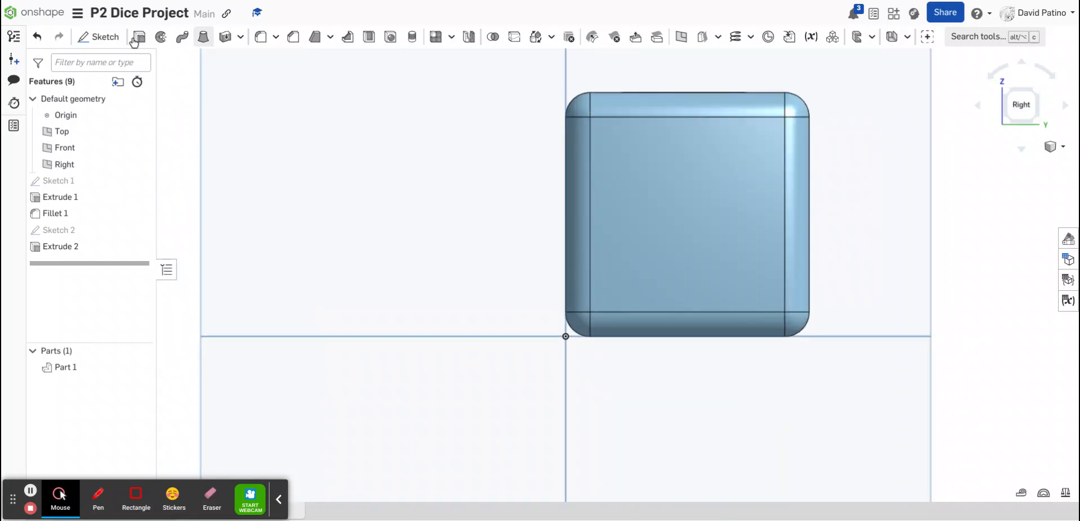
{"action": "left_click", "coordinate": [700, 219]}
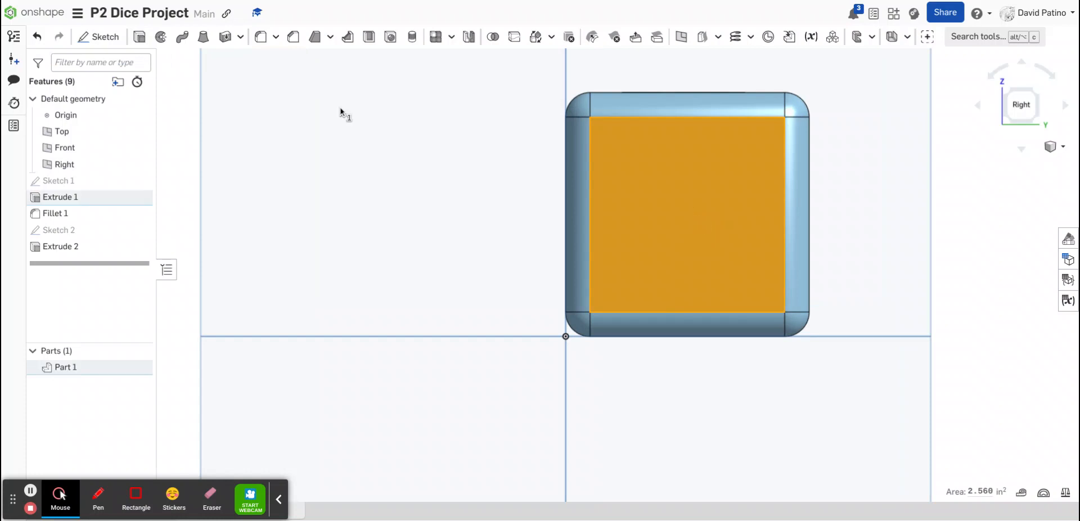
{"action": "left_click", "coordinate": [105, 38]}
{"action": "left_click", "coordinate": [347, 37]}
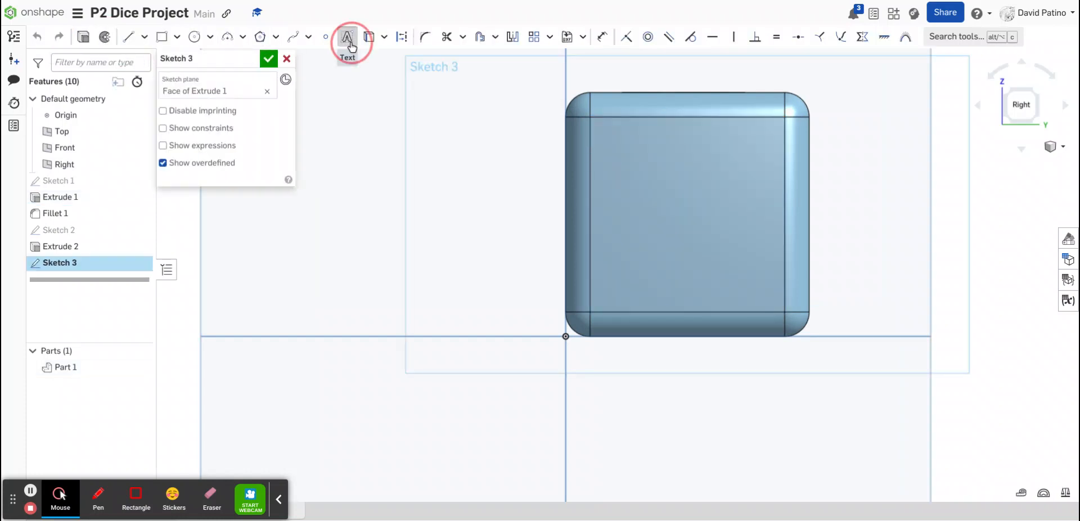
{"action": "left_click", "coordinate": [638, 153]}
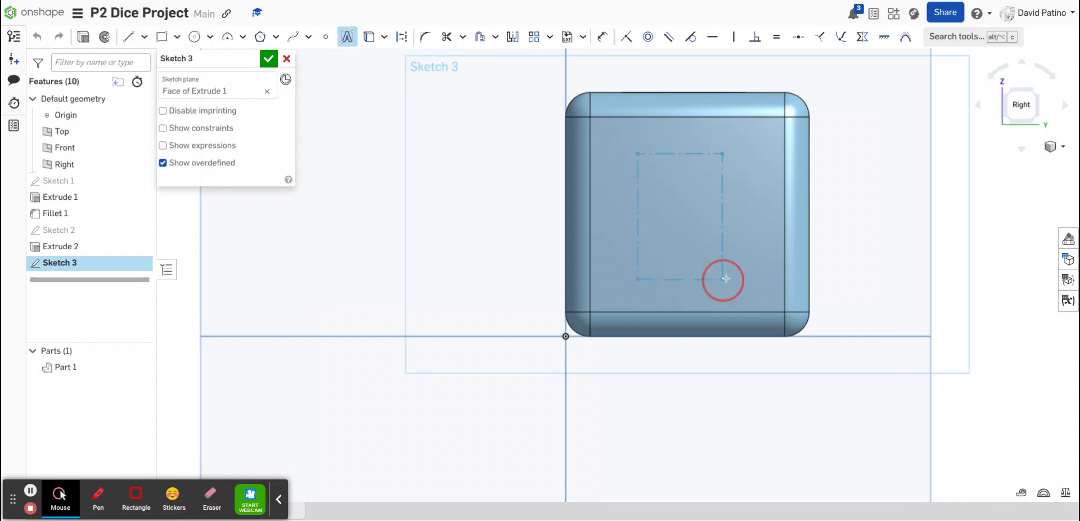
{"action": "left_click", "coordinate": [757, 283]}
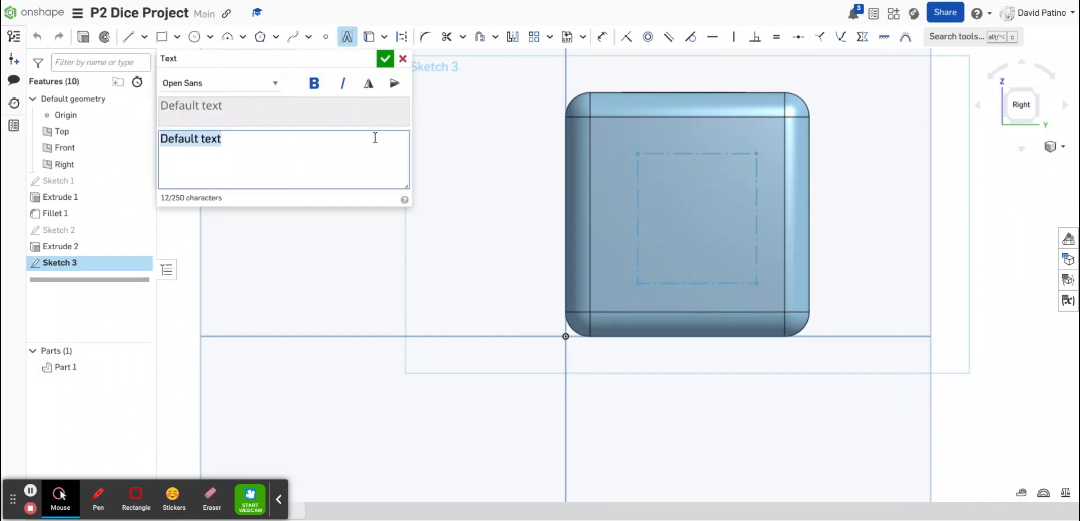
{"action": "type", "text": "B"}
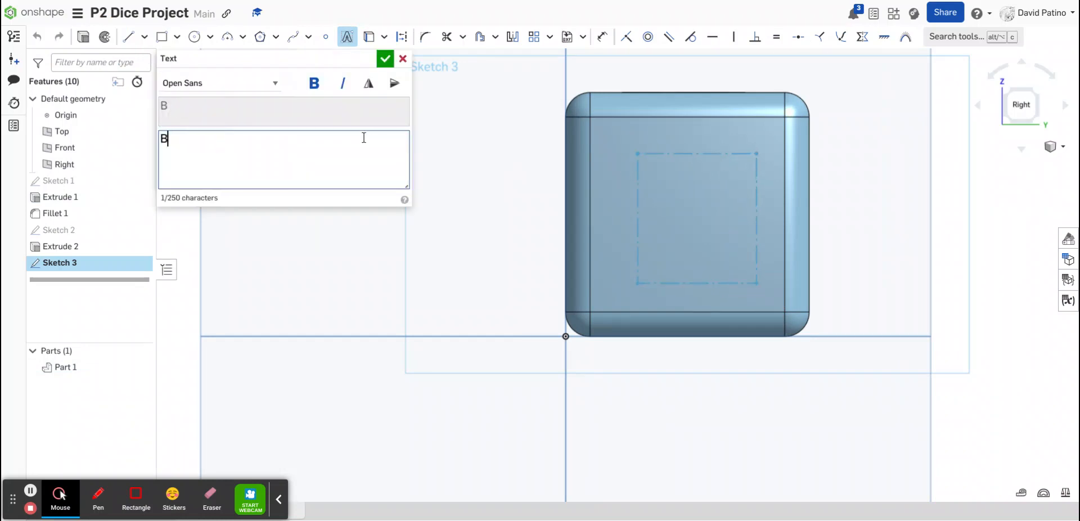
{"action": "left_click", "coordinate": [389, 63]}
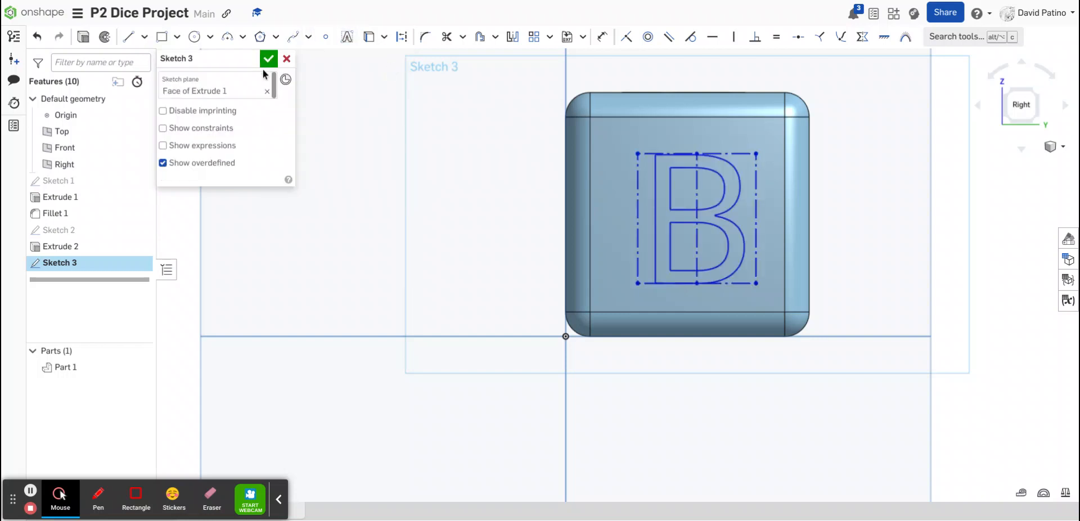
{"action": "left_click", "coordinate": [268, 60]}
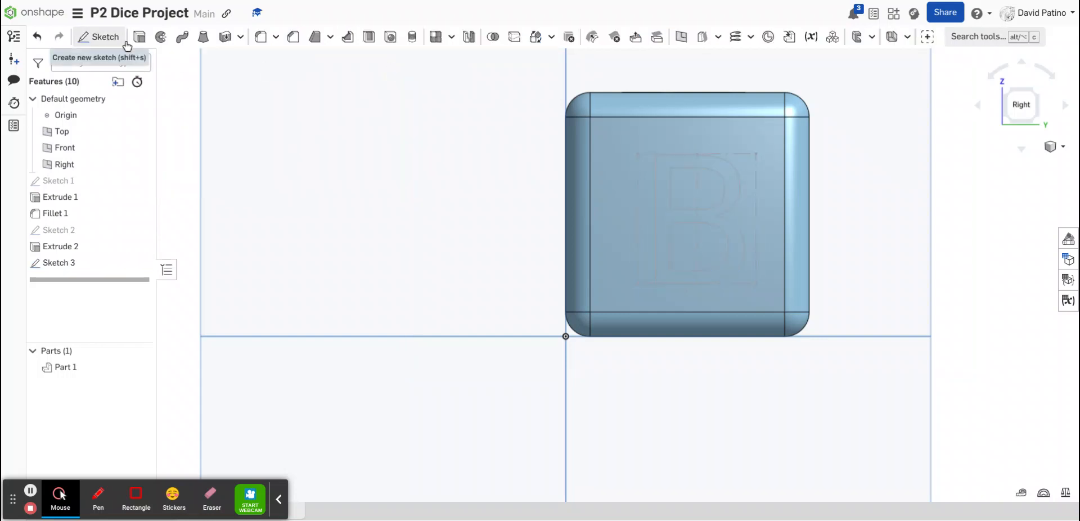
Extrude-cut the letter B into the right face to a depth of 0.15 in
{"action": "left_click", "coordinate": [660, 202]}
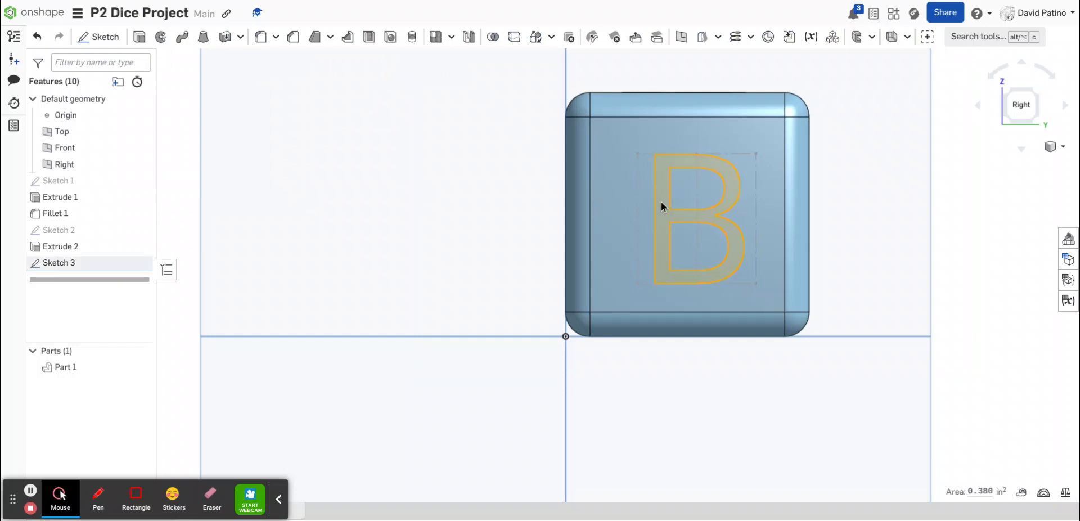
{"action": "left_click", "coordinate": [139, 36]}
{"action": "left_click", "coordinate": [231, 94]}
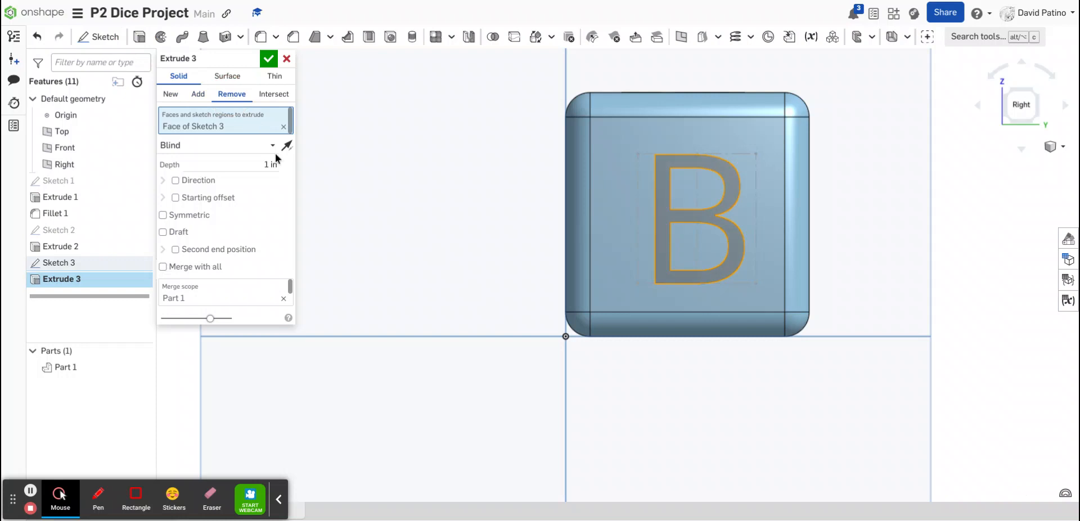
{"action": "left_click", "coordinate": [272, 164]}
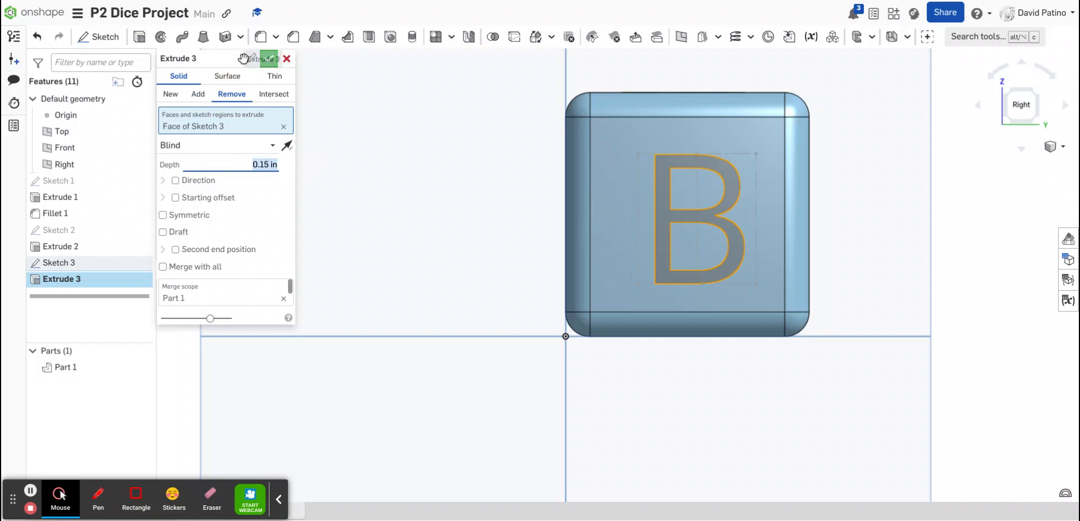
{"action": "left_click", "coordinate": [268, 58]}
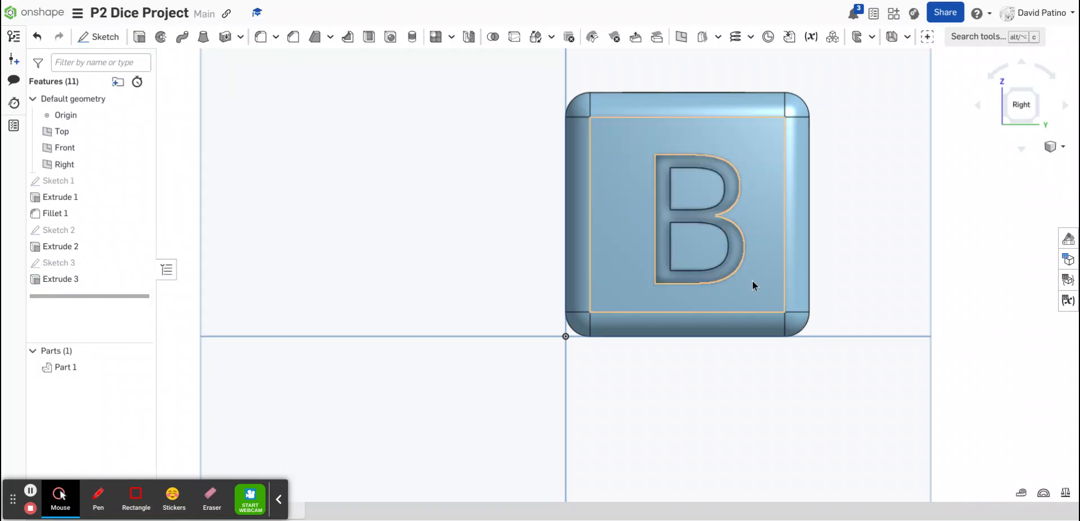
Rotate the view around the cube to inspect the engraved letters A and B
{"action": "key", "text": "Down"}
{"action": "key", "text": "Left"}
{"action": "key", "text": "Left"}
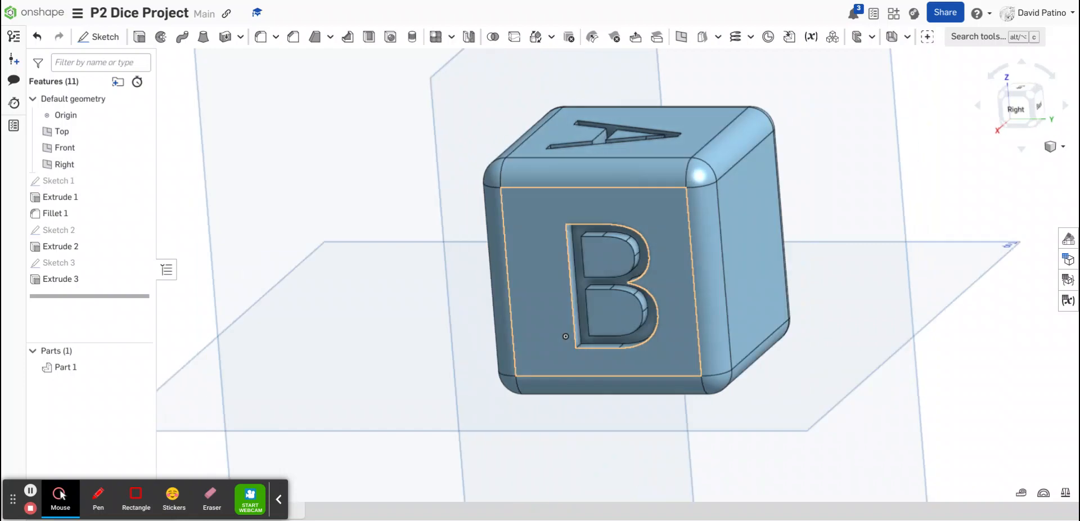
{"action": "key", "text": "Right"}
{"action": "key", "text": "Right"}
{"action": "key", "text": "Right"}
{"action": "key", "text": "Right"}
{"action": "key", "text": "Right"}
{"action": "key", "text": "Right"}
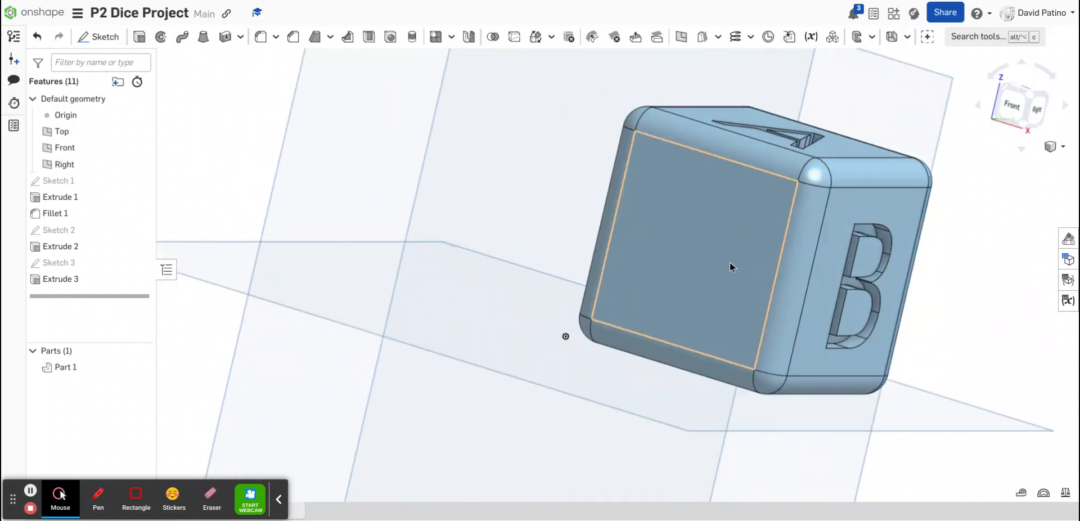
Create a sketch on the cube's front face and place the text C in a box near its centre
{"action": "left_click", "coordinate": [728, 262]}
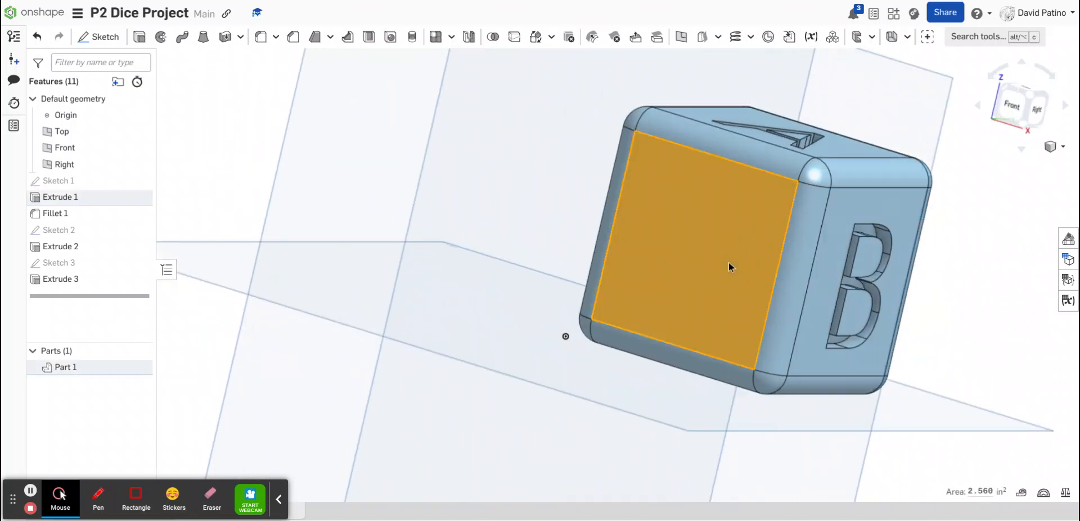
{"action": "left_click", "coordinate": [1027, 115]}
{"action": "scroll", "coordinate": [727, 109], "scroll_direction": "up", "scroll_amount": 2}
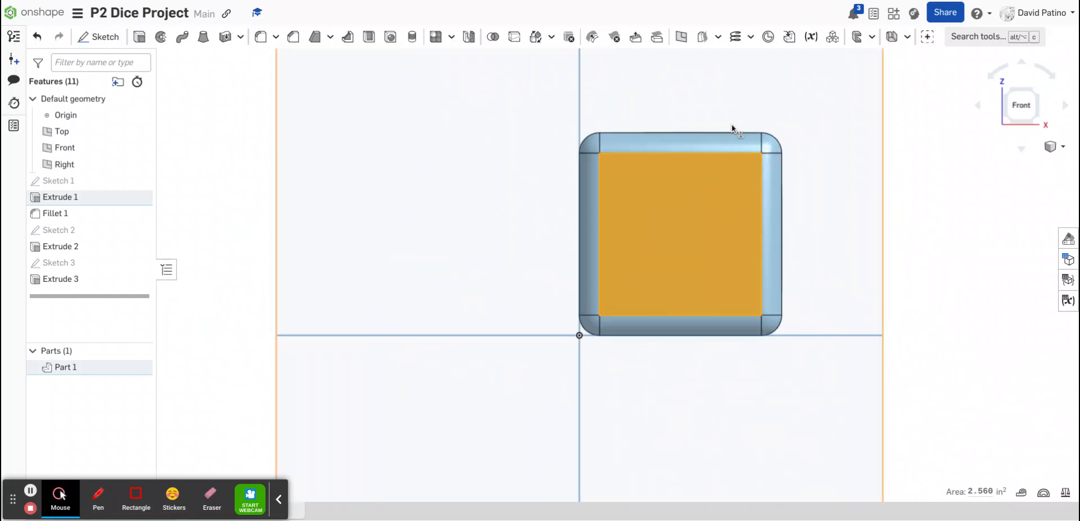
{"action": "left_click", "coordinate": [96, 37]}
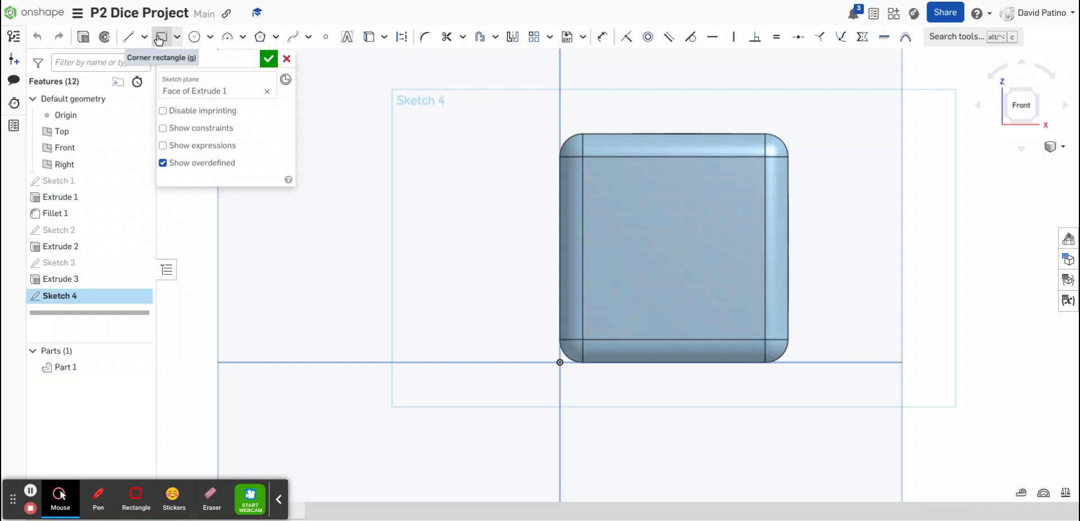
{"action": "left_click", "coordinate": [347, 38]}
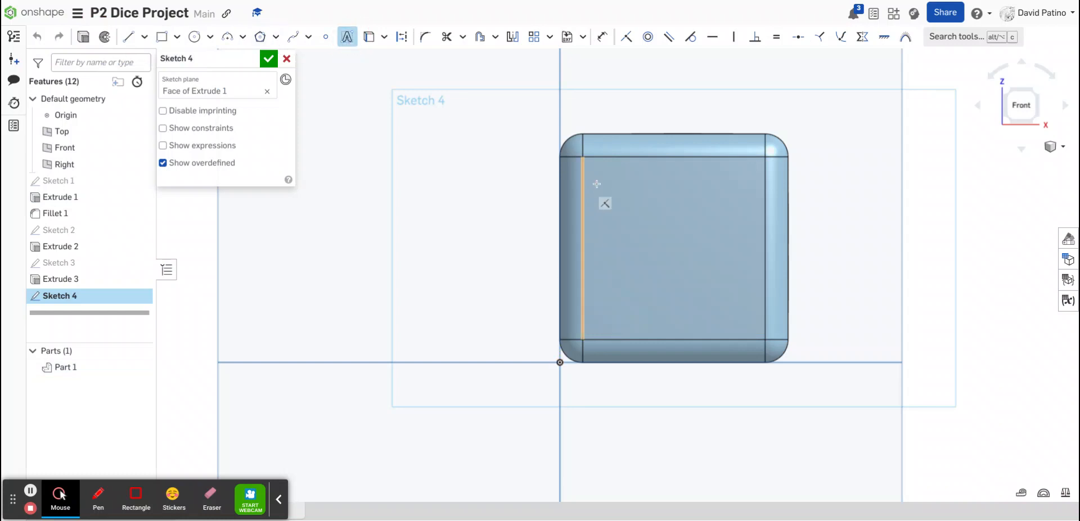
{"action": "left_click", "coordinate": [625, 188]}
{"action": "left_click", "coordinate": [742, 307]}
{"action": "left_click_drag", "start_coordinate": [743, 308], "coordinate": [736, 315]}
{"action": "type", "text": "C"}
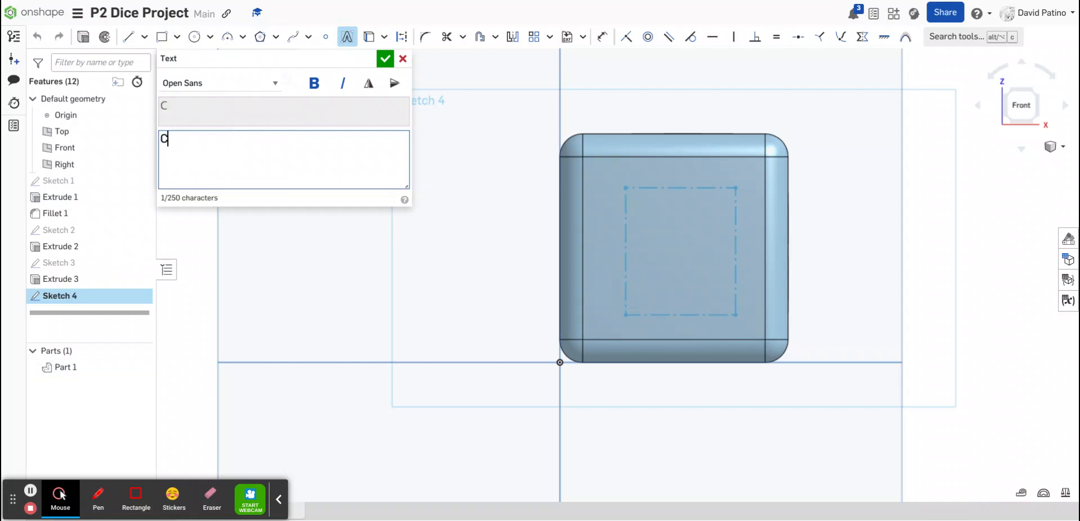
{"action": "left_click", "coordinate": [386, 59]}
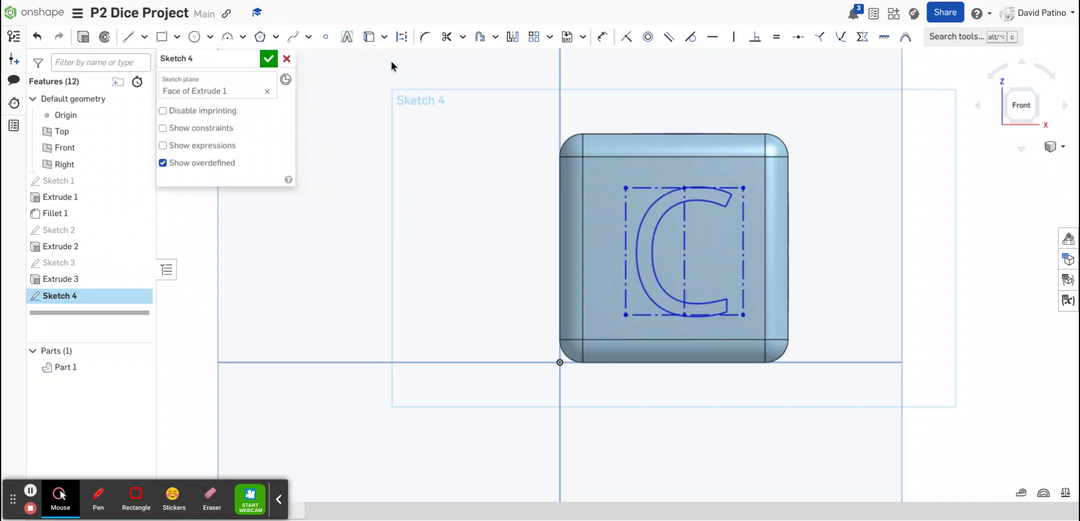
{"action": "left_click", "coordinate": [642, 263]}
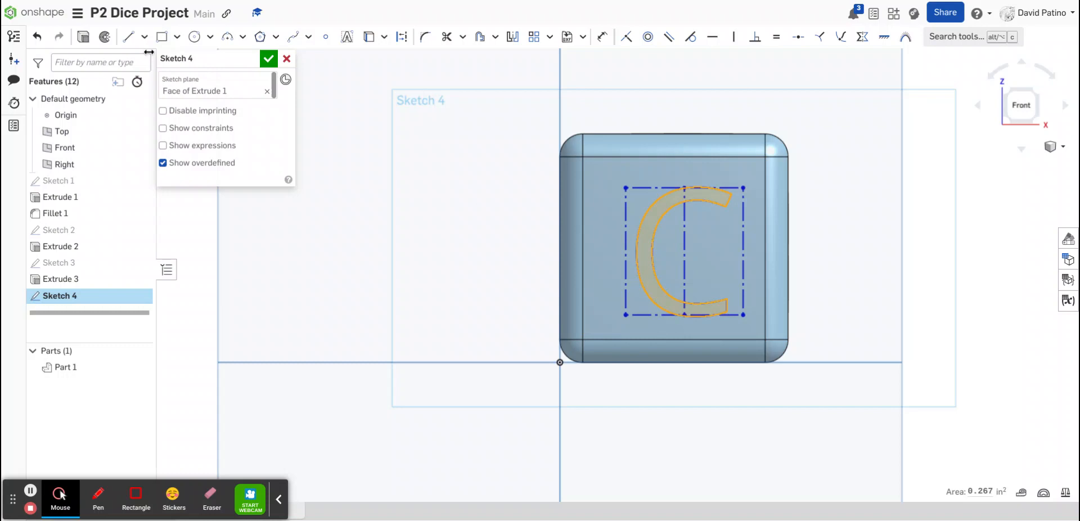
{"action": "left_click", "coordinate": [268, 57]}
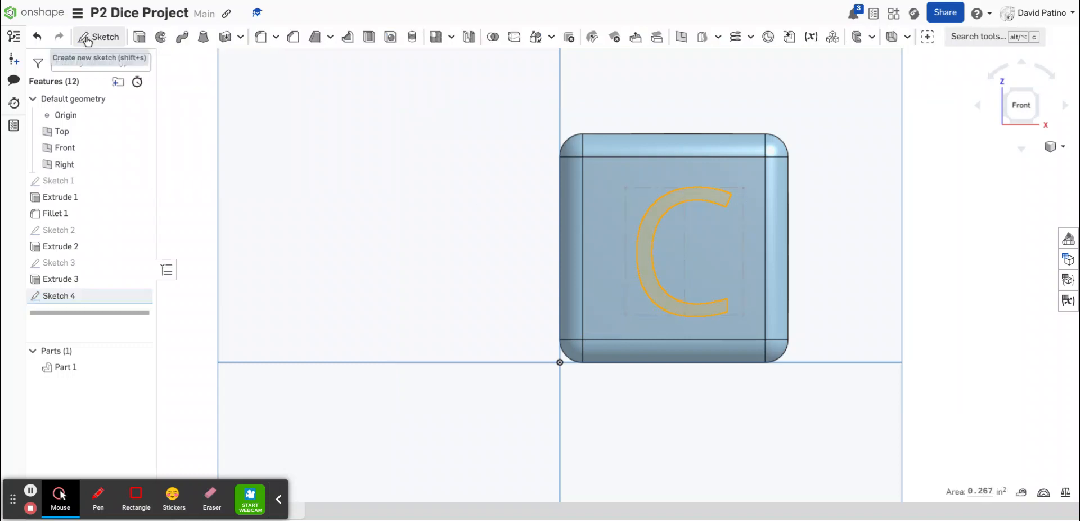
Extrude-cut the letter C into the front face to a depth of 0.15 in
{"action": "left_click", "coordinate": [139, 36]}
{"action": "left_click", "coordinate": [237, 103]}
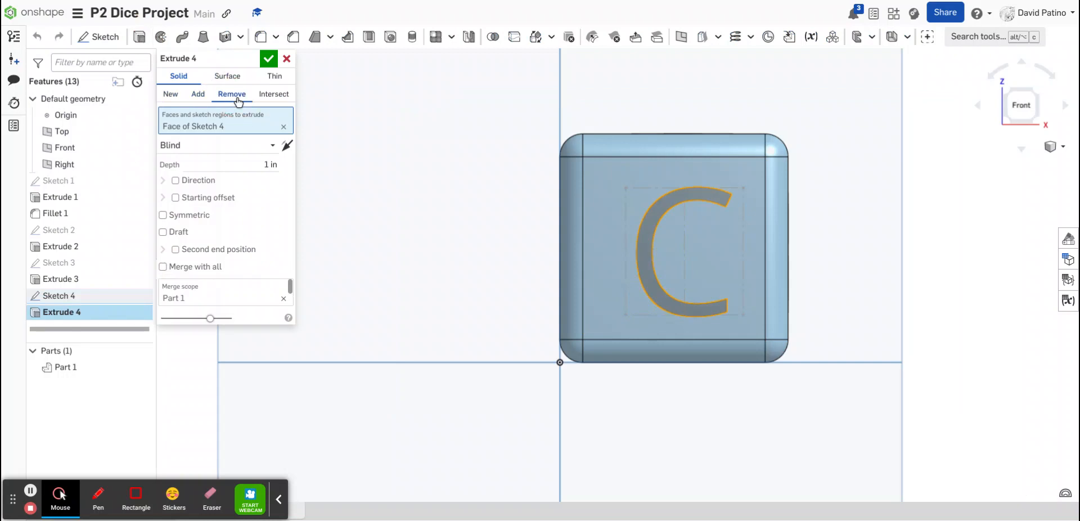
{"action": "left_click", "coordinate": [274, 162]}
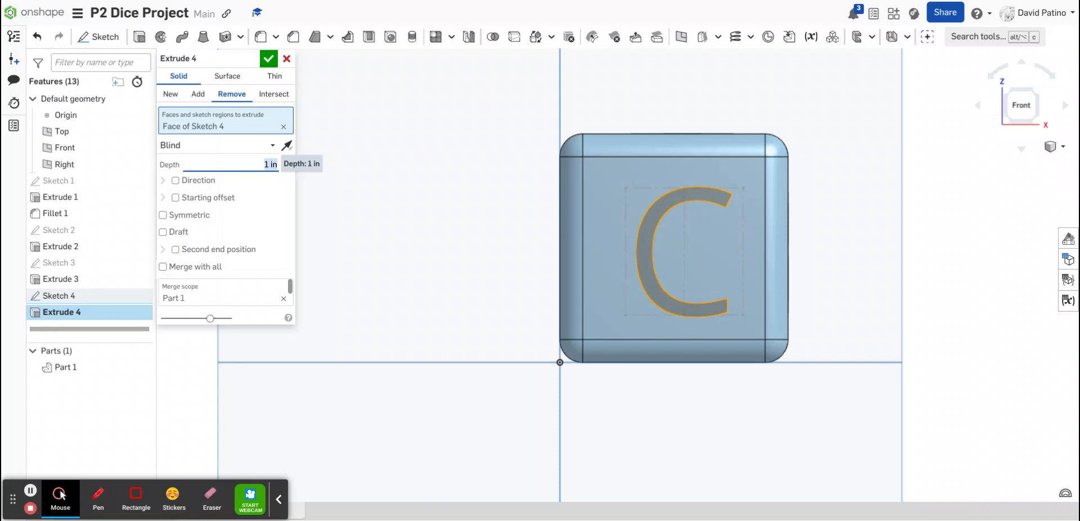
{"action": "type", "text": ".15"}
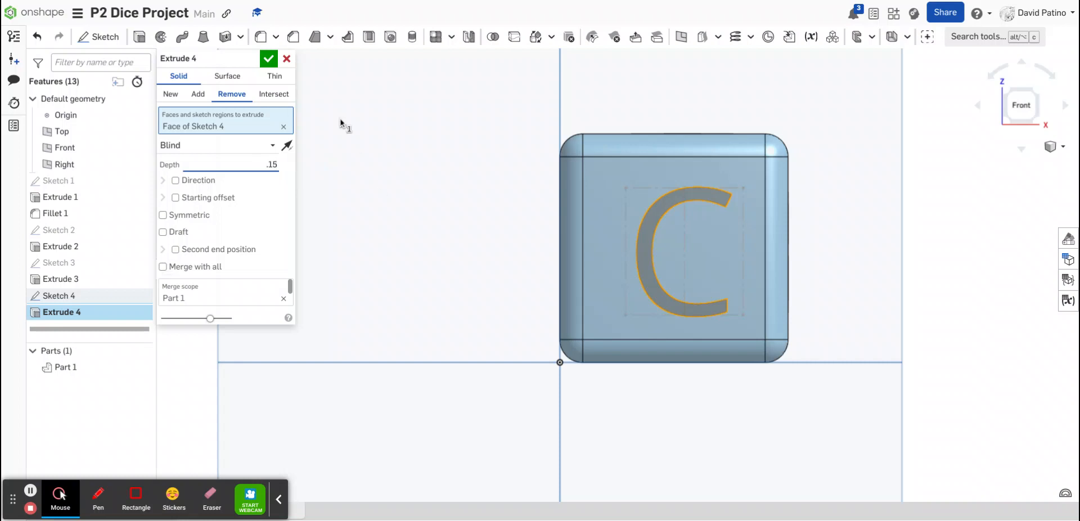
{"action": "left_click", "coordinate": [268, 59]}
Rotate the view around the cube to inspect the engraved letter C
{"action": "right_click_drag", "start_coordinate": [659, 192], "coordinate": [714, 262]}
{"action": "key", "text": "Left"}
{"action": "key", "text": "Left"}
{"action": "key", "text": "Left"}
{"action": "key", "text": "Left"}
{"action": "key", "text": "Left"}
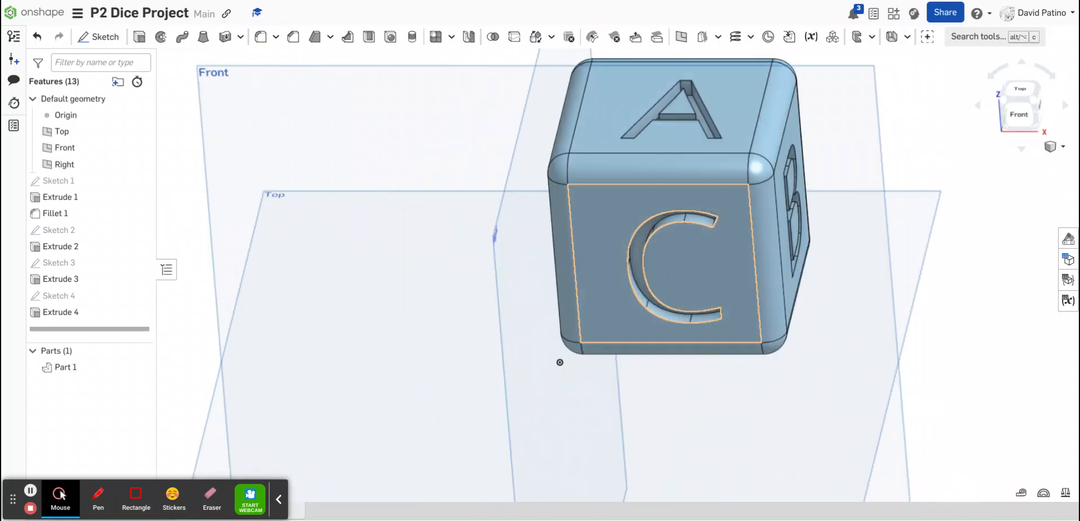
{"action": "key", "text": "Right"}
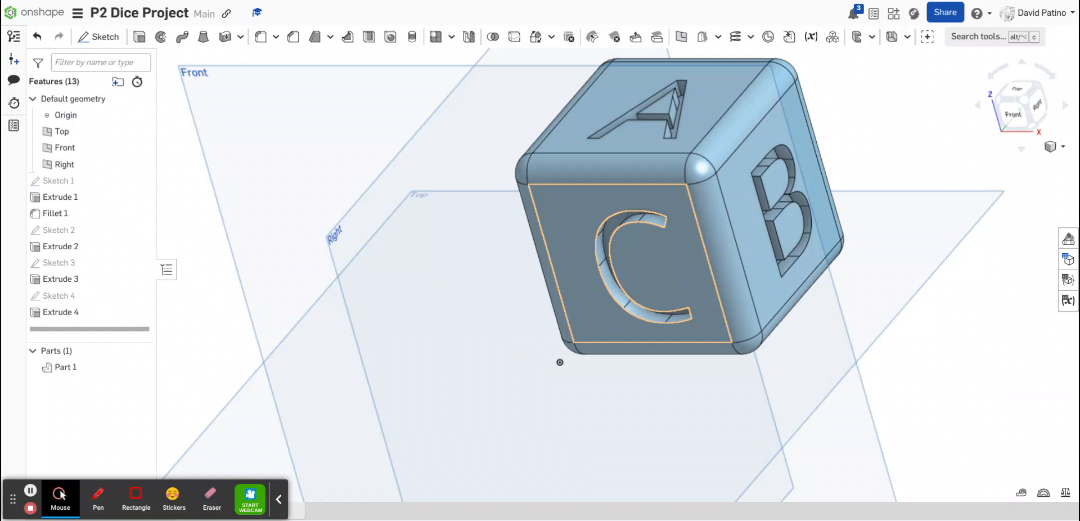
{"action": "key", "text": "Down"}
{"action": "key", "text": "Down"}
{"action": "key", "text": "Down"}
{"action": "key", "text": "Down"}
{"action": "key", "text": "Down"}
{"action": "key", "text": "Down"}
{"action": "key", "text": "Down"}
{"action": "key", "text": "Down"}
{"action": "key", "text": "Down"}
{"action": "key", "text": "Down"}
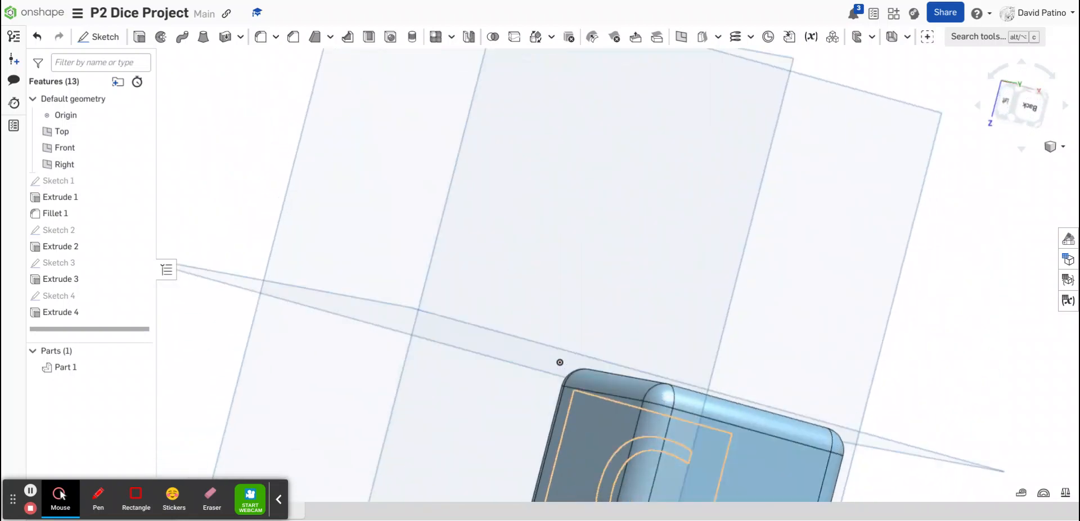
{"action": "key", "text": "Down"}
{"action": "key", "text": "Down"}
{"action": "key", "text": "Down"}
{"action": "key", "text": "Down"}
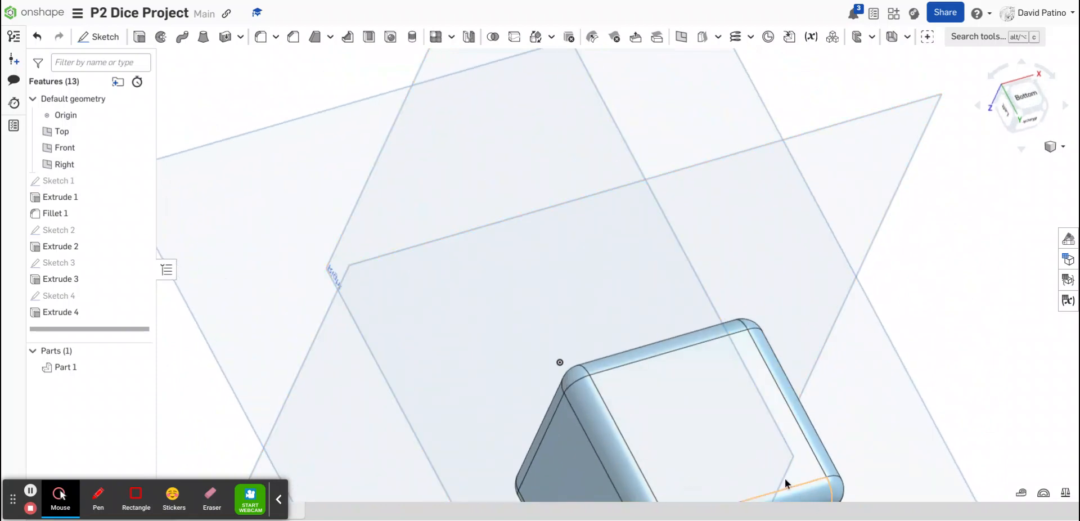
Create a sketch on the cube's bottom face and place the text 7 in a box near its centre
{"action": "left_click", "coordinate": [692, 441]}
{"action": "left_click", "coordinate": [1029, 99]}
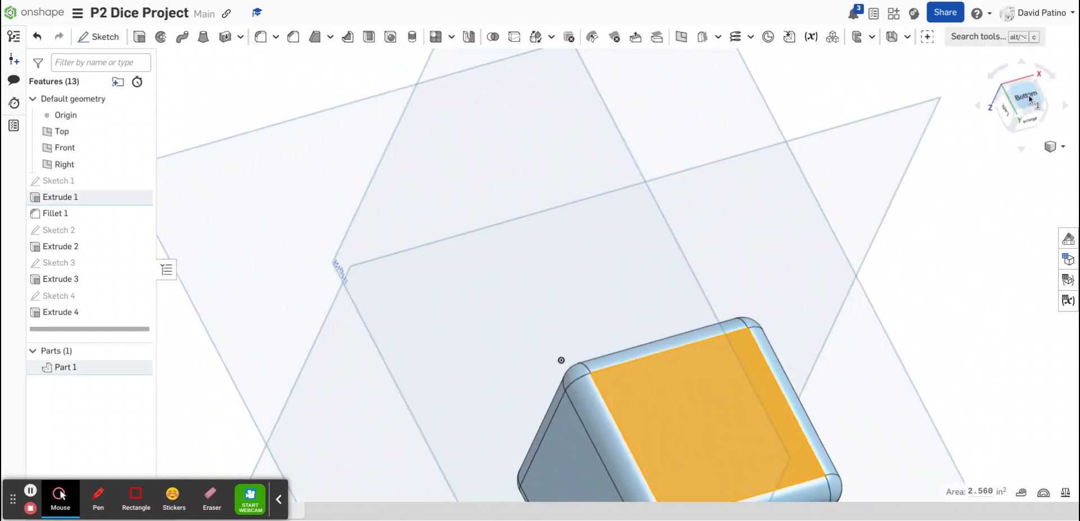
{"action": "scroll", "coordinate": [704, 362], "scroll_direction": "up", "scroll_amount": 3}
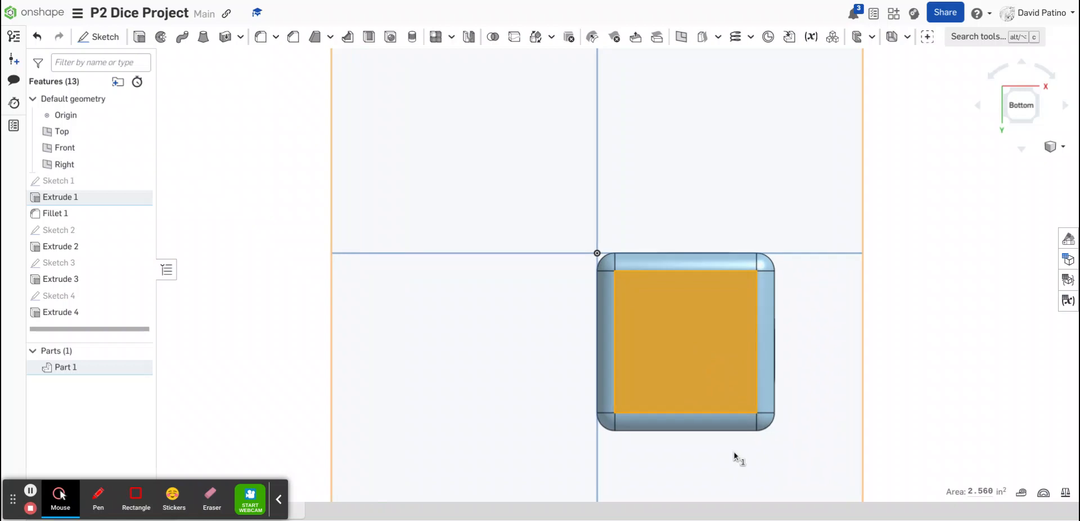
{"action": "scroll", "coordinate": [734, 453], "scroll_direction": "up", "scroll_amount": 3}
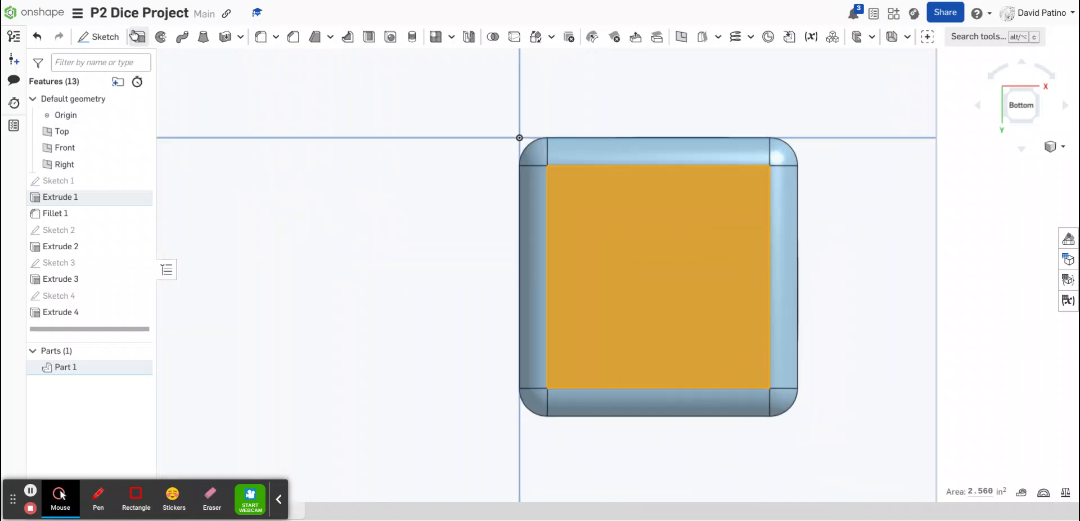
{"action": "left_click", "coordinate": [101, 37]}
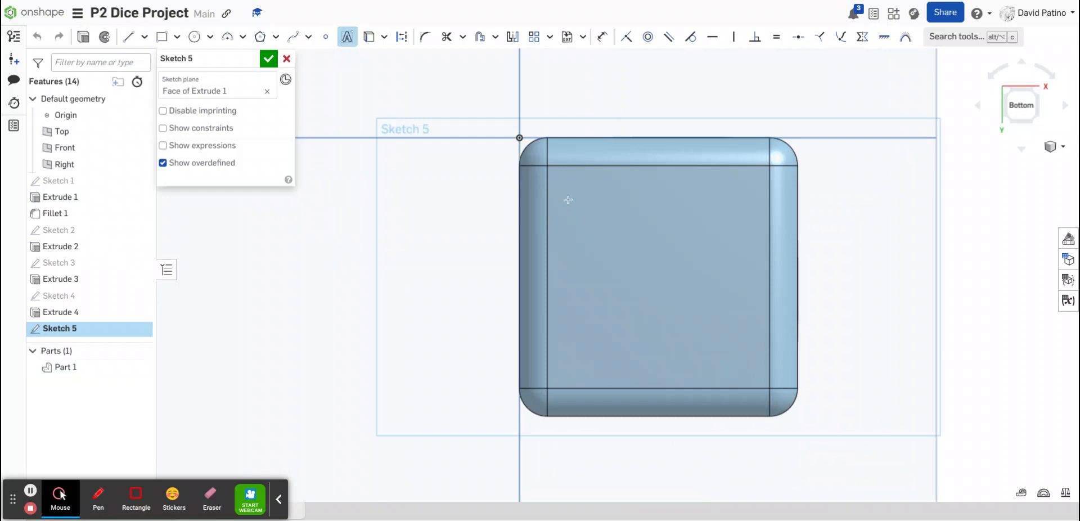
{"action": "left_click_drag", "start_coordinate": [586, 195], "coordinate": [736, 344]}
{"action": "type", "text": "7"}
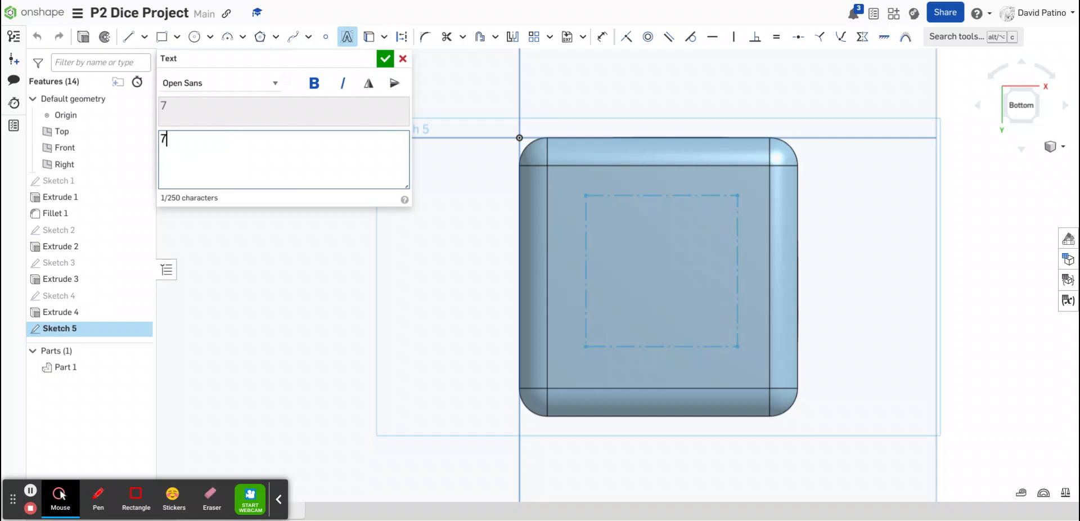
{"action": "left_click", "coordinate": [386, 62]}
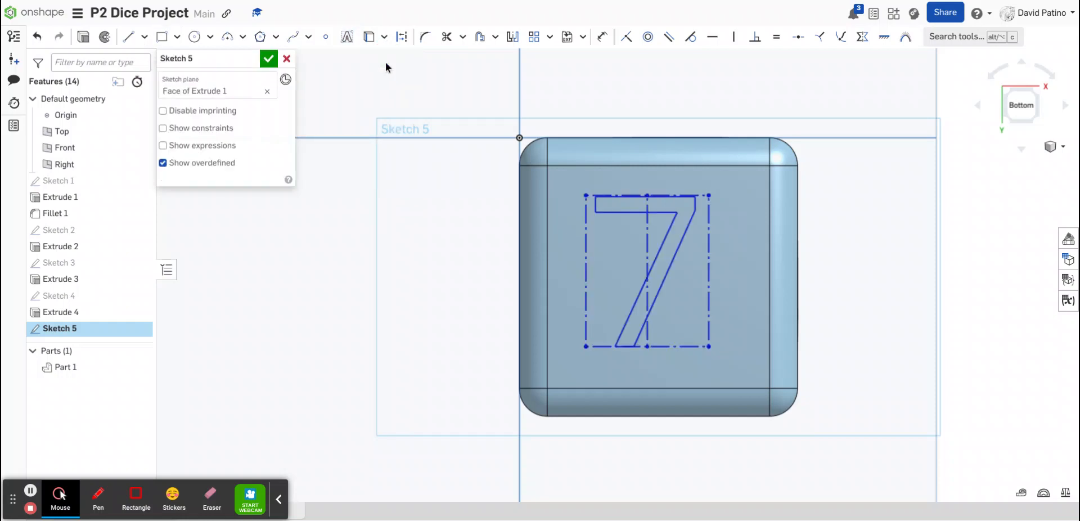
{"action": "left_click", "coordinate": [268, 61]}
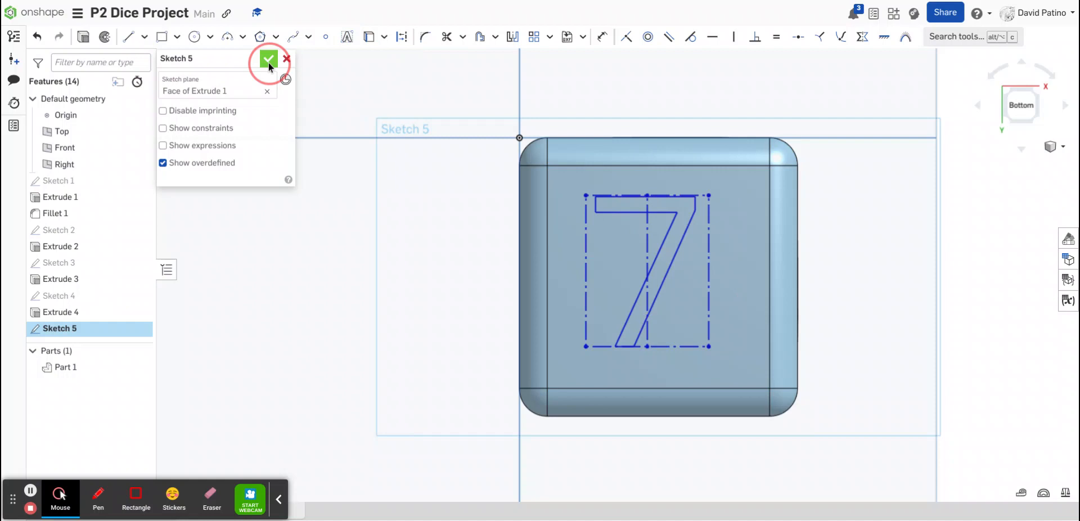
Extrude-cut the number 7 into the bottom face to a depth of 0.15 in
{"action": "left_click", "coordinate": [676, 240]}
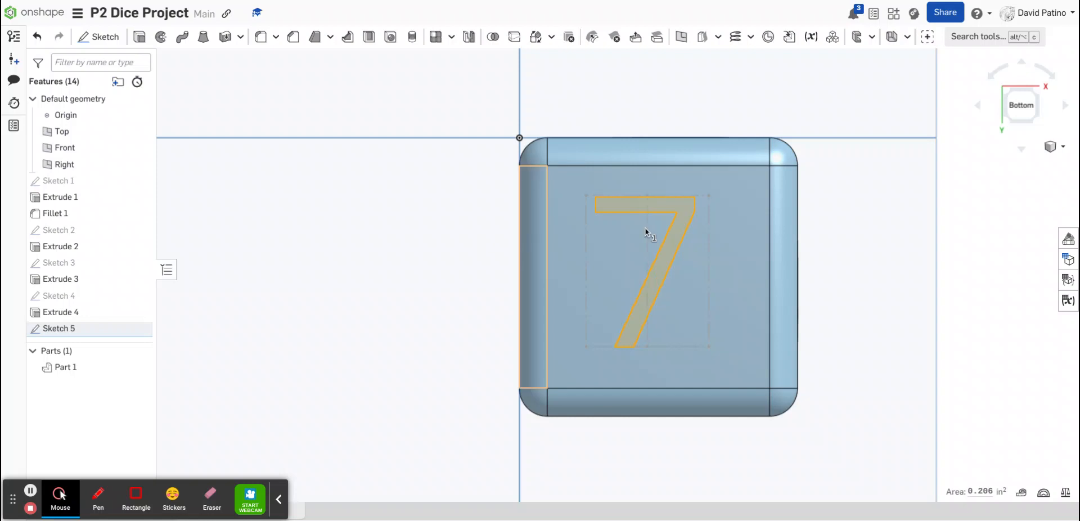
{"action": "left_click", "coordinate": [140, 39]}
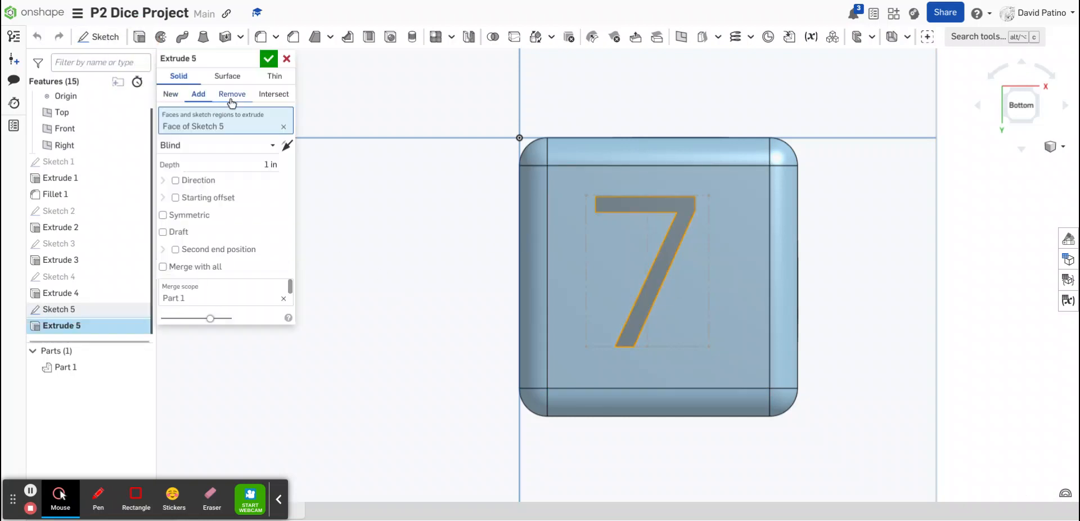
{"action": "left_click", "coordinate": [232, 94]}
{"action": "left_click", "coordinate": [263, 163]}
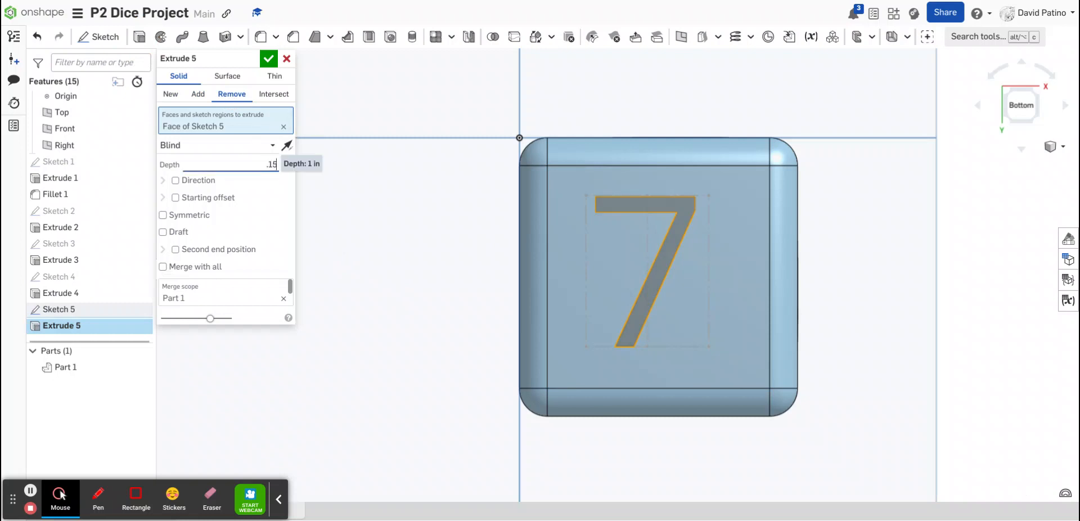
{"action": "left_click", "coordinate": [269, 58]}
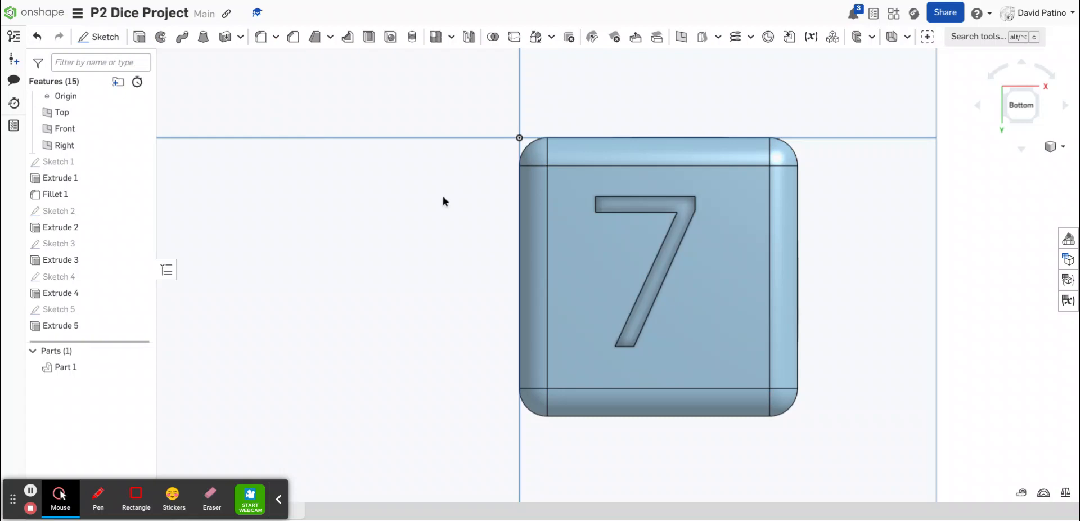
Rotate the view around the cube to inspect the engraved number 7
{"action": "key", "text": "Right"}
{"action": "key", "text": "Right"}
{"action": "key", "text": "Right"}
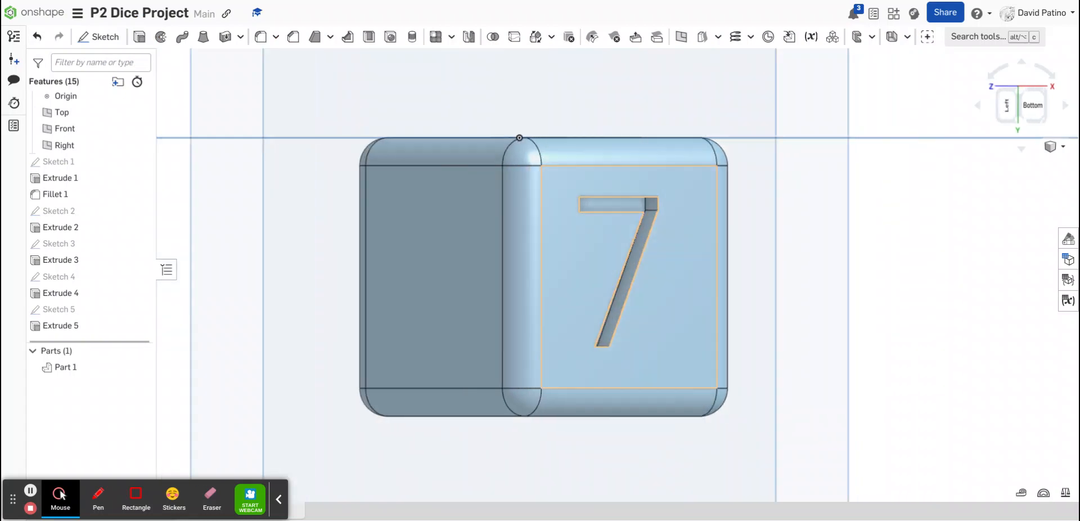
{"action": "key", "text": "Down"}
{"action": "key", "text": "Down"}
{"action": "key", "text": "Down"}
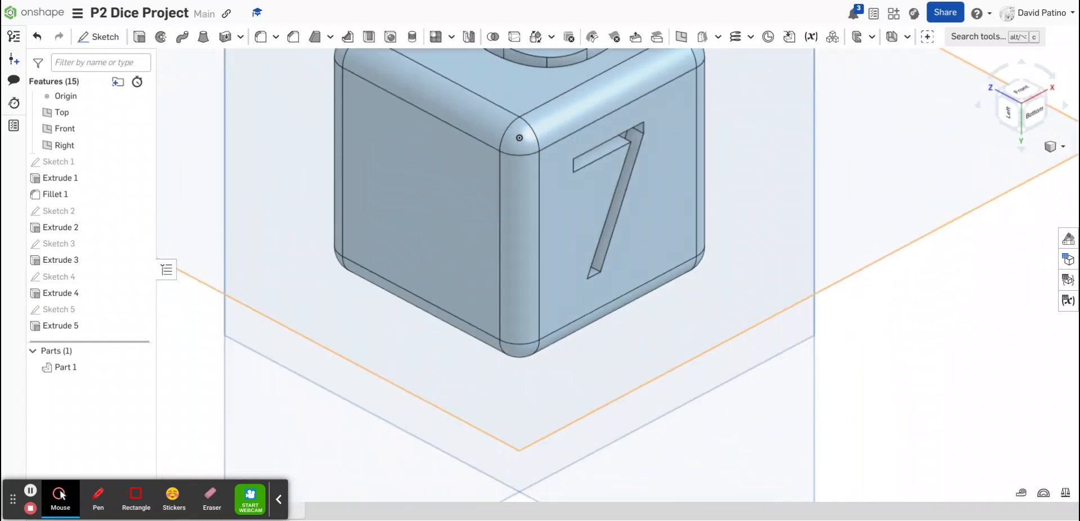
{"action": "key", "text": "Down"}
{"action": "key", "text": "Down"}
{"action": "key", "text": "Down"}
{"action": "key", "text": "Down"}
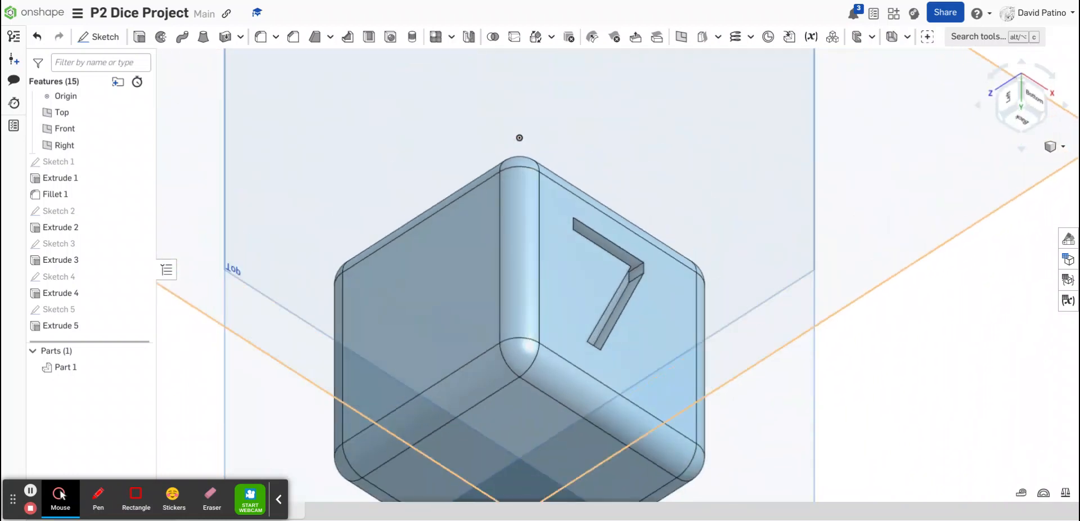
{"action": "key", "text": "Down"}
Create a sketch on the cube's left face and place the text 8 in a box near its centre
{"action": "left_click", "coordinate": [450, 325]}
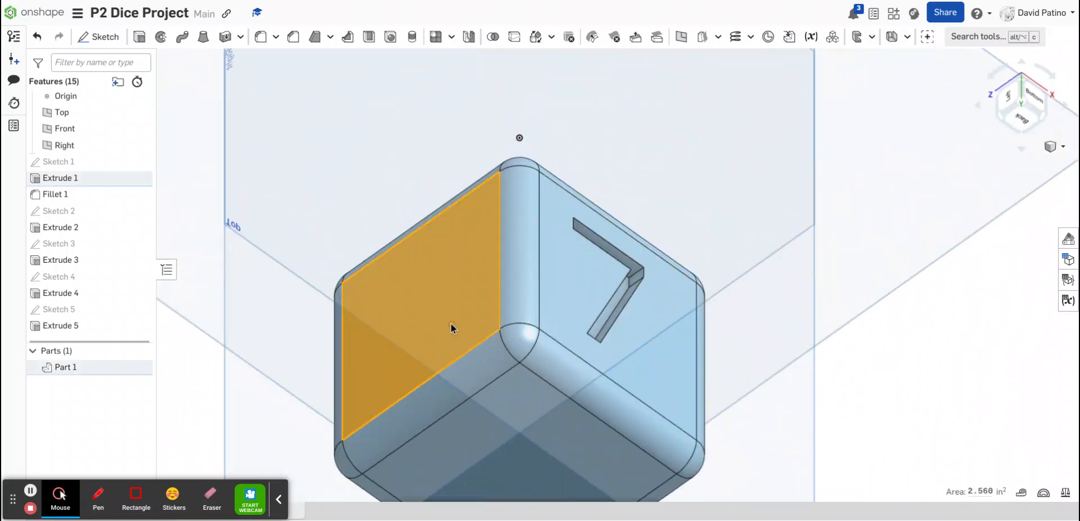
{"action": "left_click", "coordinate": [1023, 99]}
{"action": "scroll", "coordinate": [527, 169], "scroll_direction": "up", "scroll_amount": 5}
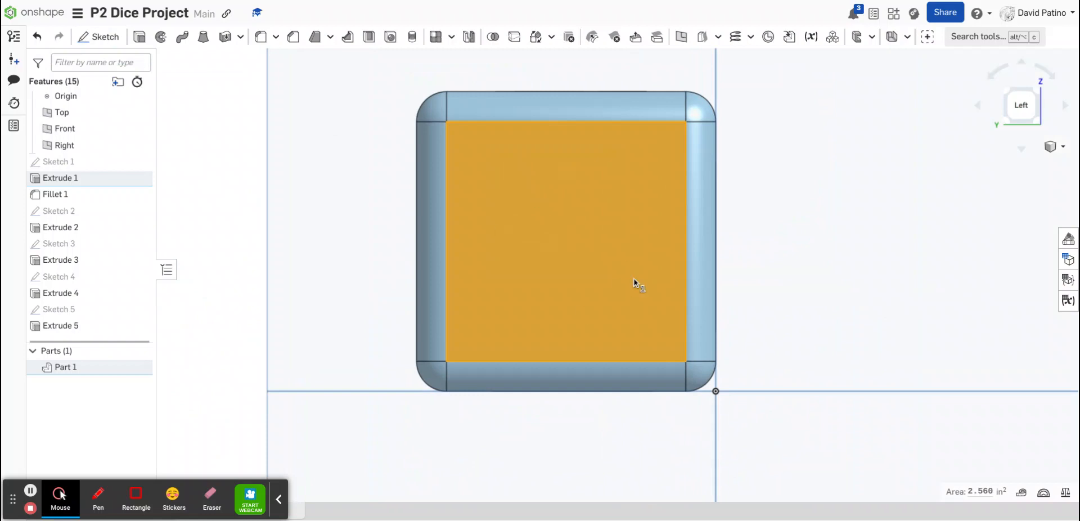
{"action": "left_click", "coordinate": [105, 39]}
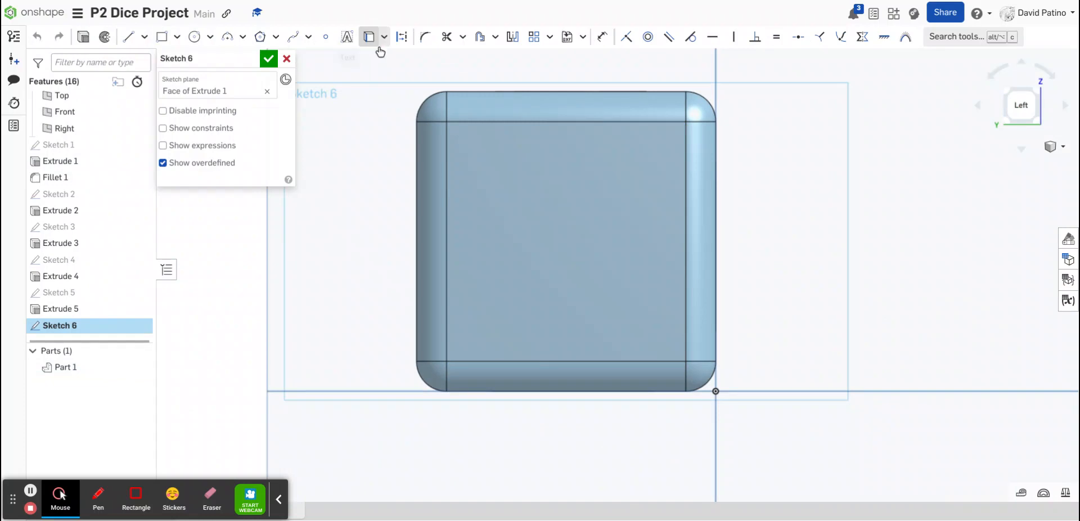
{"action": "left_click", "coordinate": [347, 37]}
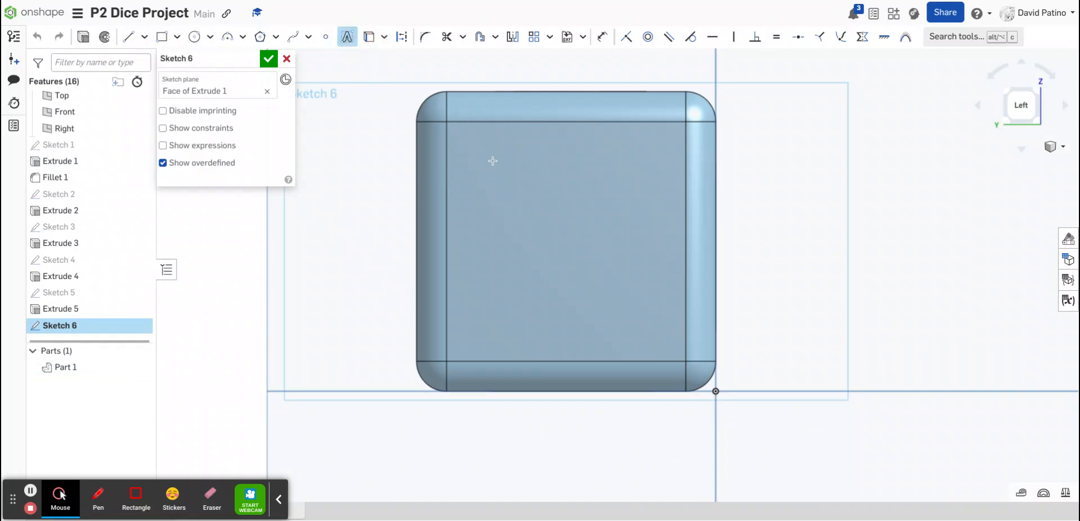
{"action": "left_click_drag", "start_coordinate": [493, 161], "coordinate": [656, 330]}
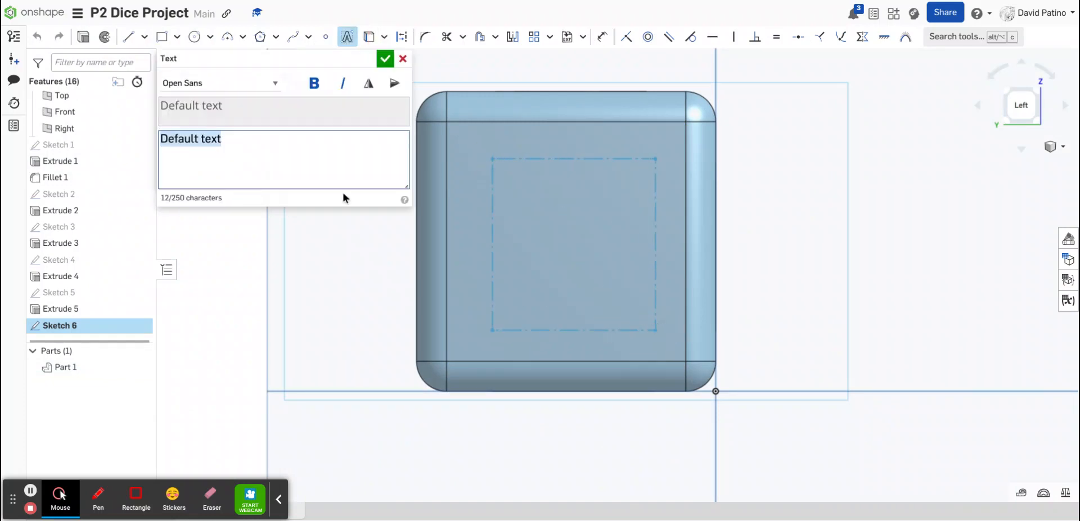
{"action": "type", "text": "8"}
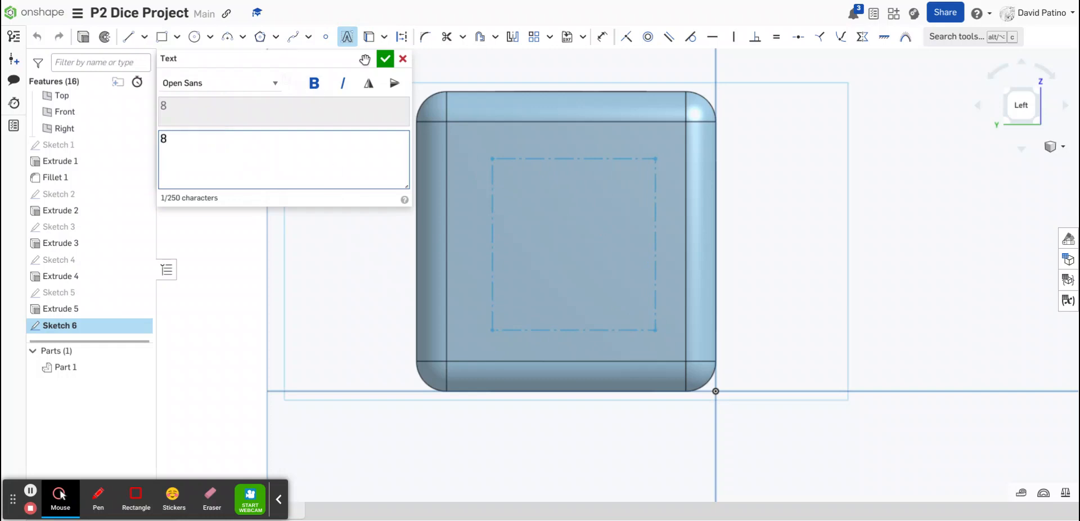
{"action": "left_click", "coordinate": [384, 58]}
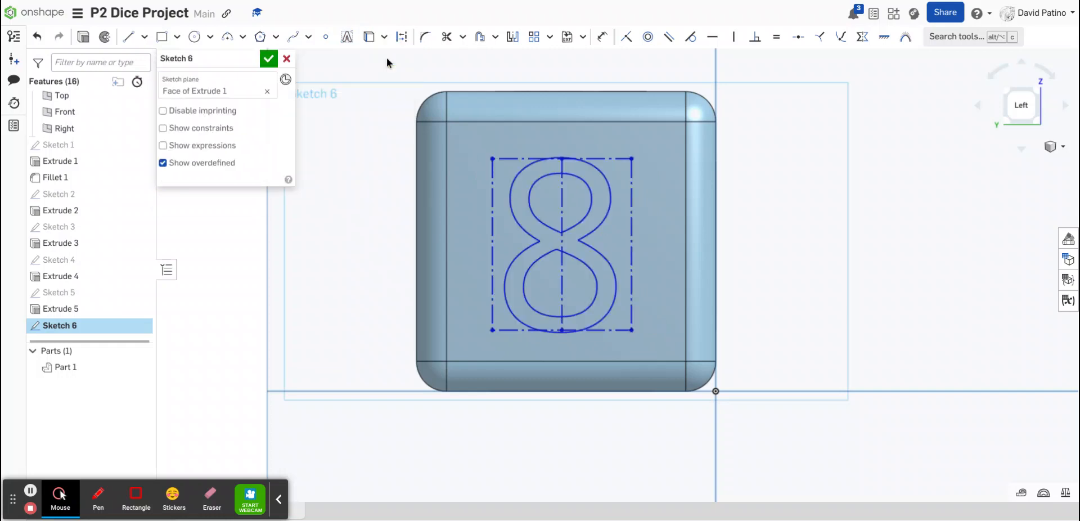
{"action": "left_click", "coordinate": [268, 58]}
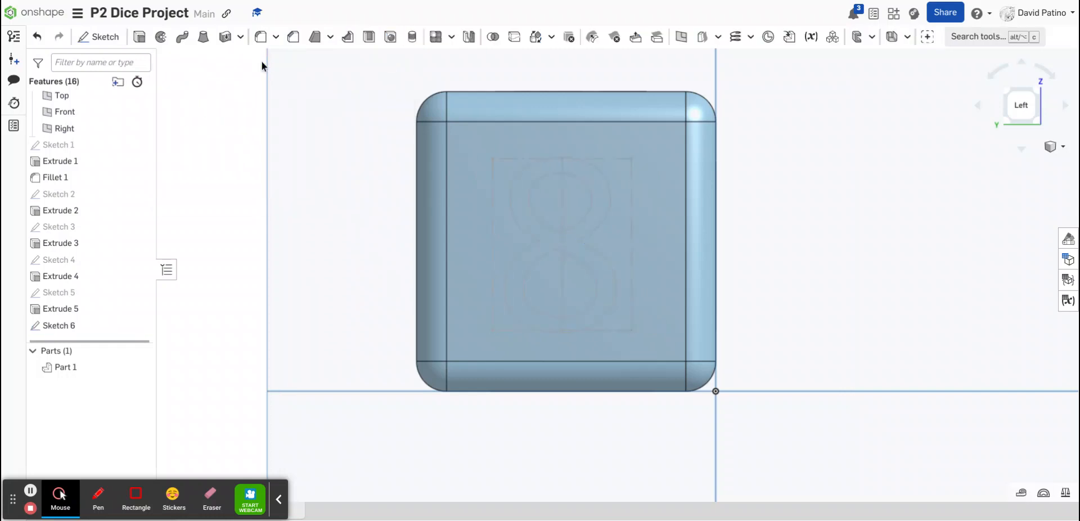
Extrude-cut the number 8 into the left face to a depth of 0.15 in
{"action": "left_click", "coordinate": [522, 210]}
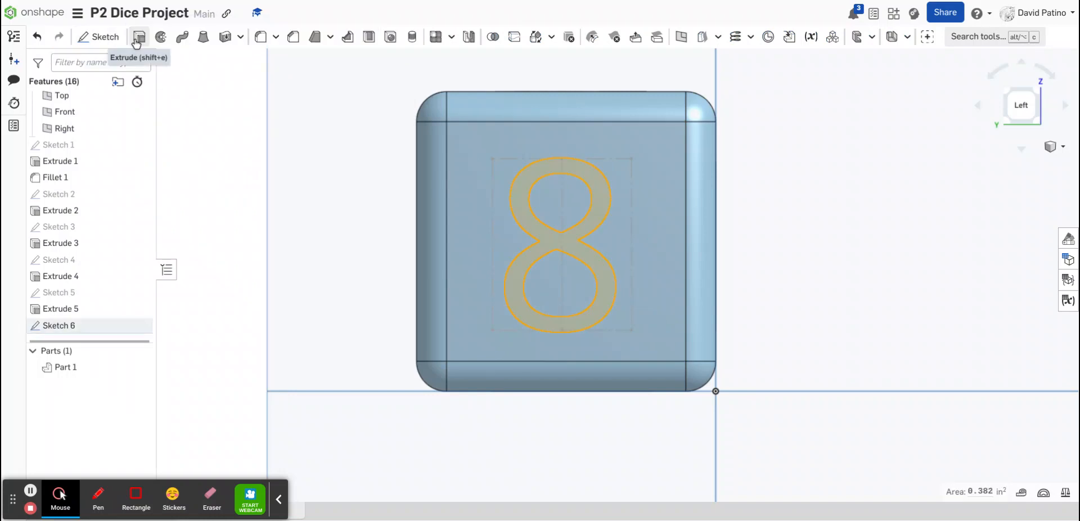
{"action": "left_click", "coordinate": [136, 40]}
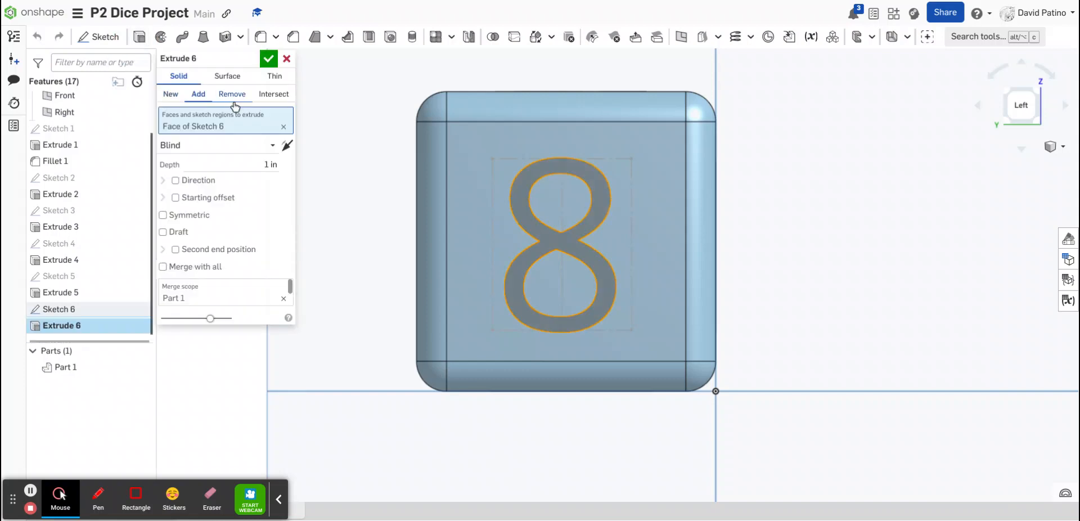
{"action": "left_click", "coordinate": [232, 95]}
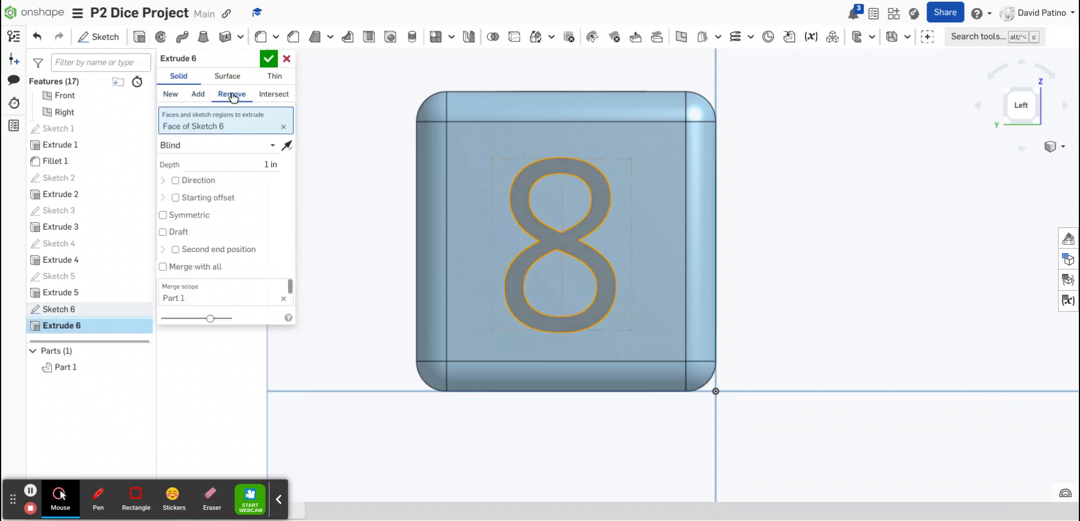
{"action": "left_click", "coordinate": [266, 163]}
{"action": "key", "text": "BackSpace"}
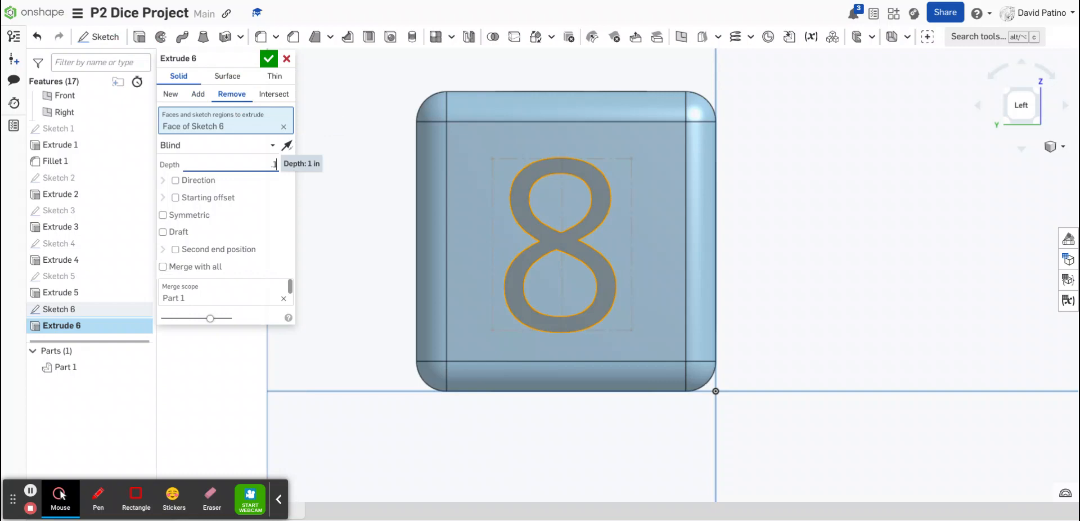
{"action": "left_click", "coordinate": [269, 58]}
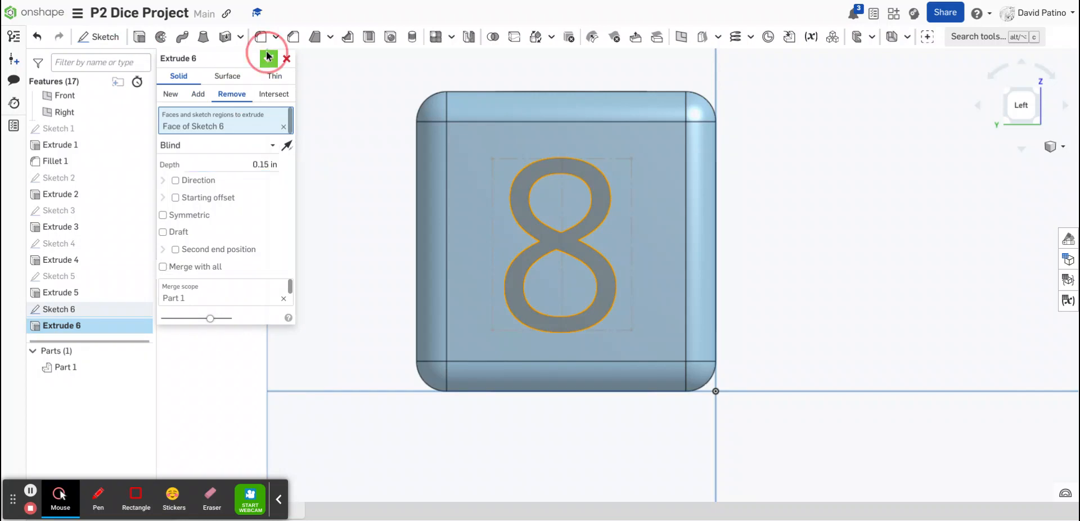
Create a sketch on the cube's back face and place the text 9 in a box near its centre
{"action": "right_click_drag", "start_coordinate": [885, 288], "coordinate": [979, 356]}
{"action": "key", "text": "Up"}
{"action": "key", "text": "Up"}
{"action": "key", "text": "Up"}
{"action": "key", "text": "Up"}
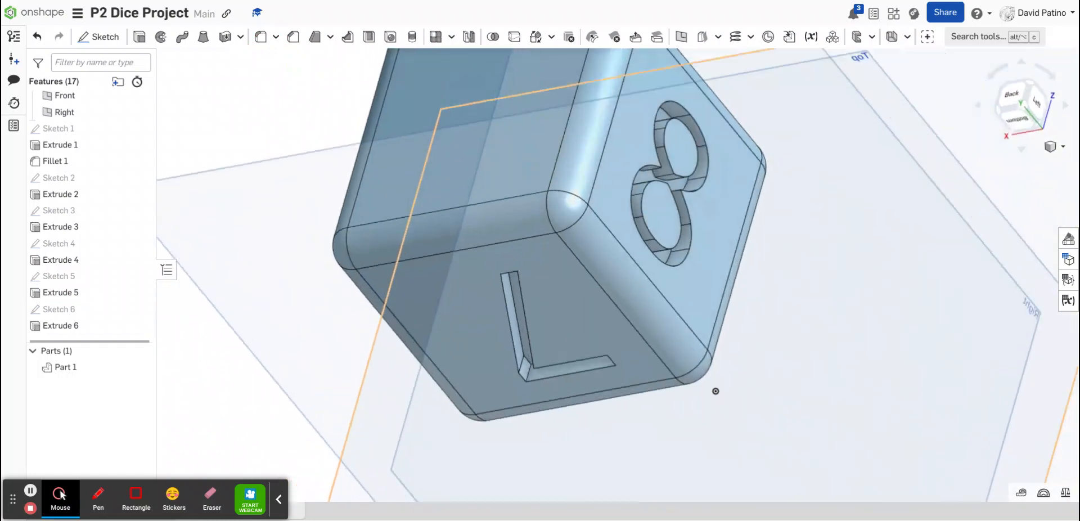
{"action": "key", "text": "Down"}
{"action": "left_click", "coordinate": [453, 106]}
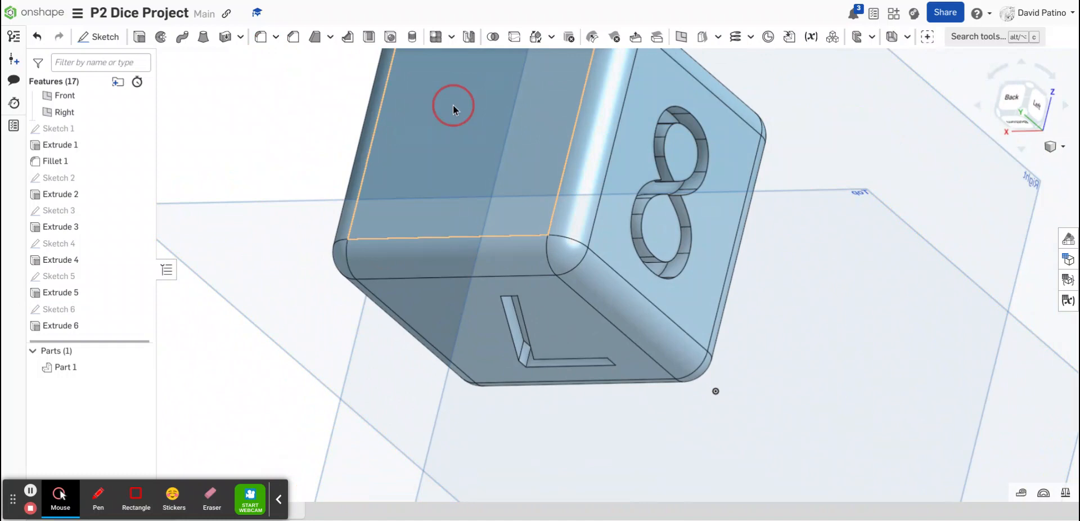
{"action": "left_click", "coordinate": [1015, 100]}
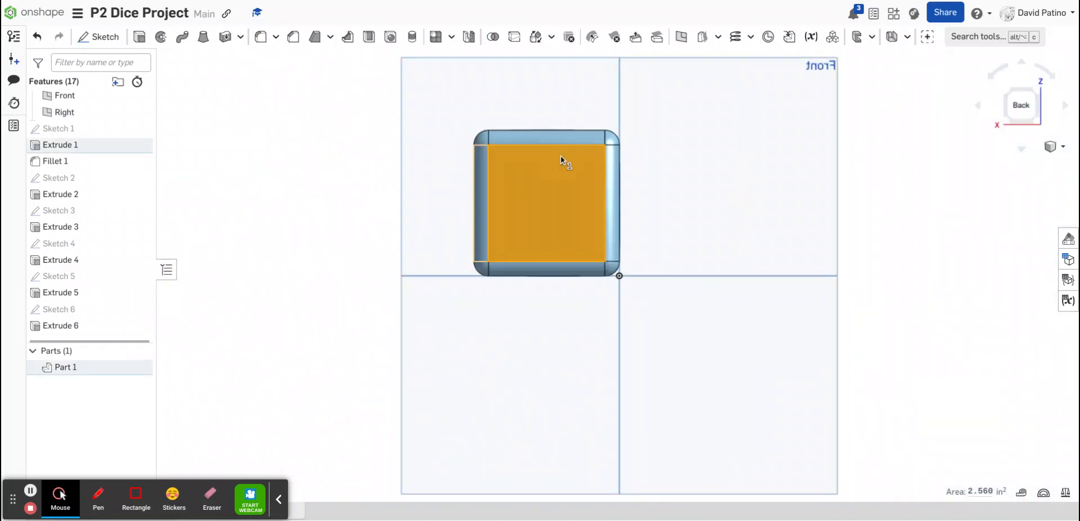
{"action": "scroll", "coordinate": [555, 167], "scroll_direction": "up", "scroll_amount": 3}
{"action": "scroll", "coordinate": [555, 167], "scroll_direction": "up", "scroll_amount": 3}
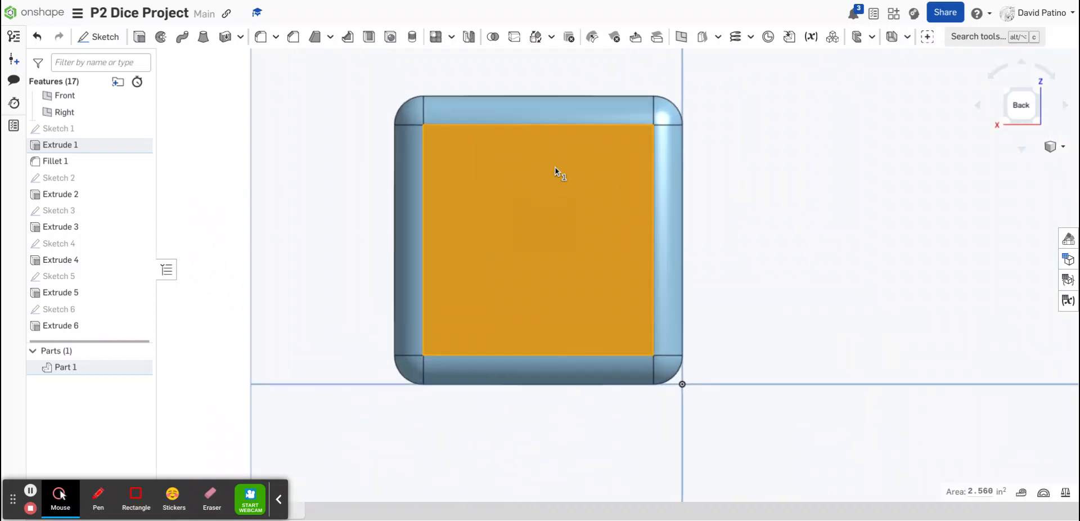
{"action": "left_click", "coordinate": [107, 42]}
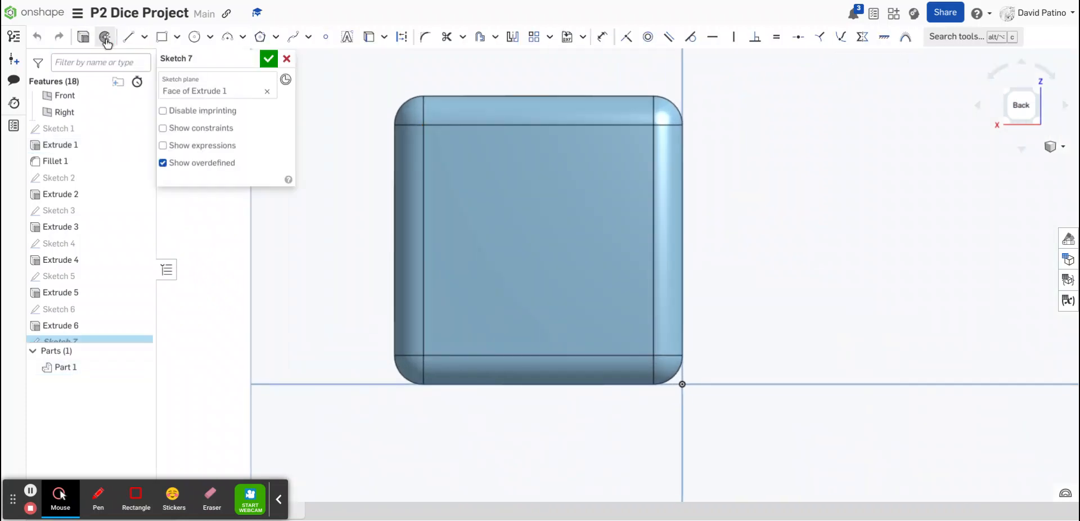
{"action": "left_click", "coordinate": [347, 37]}
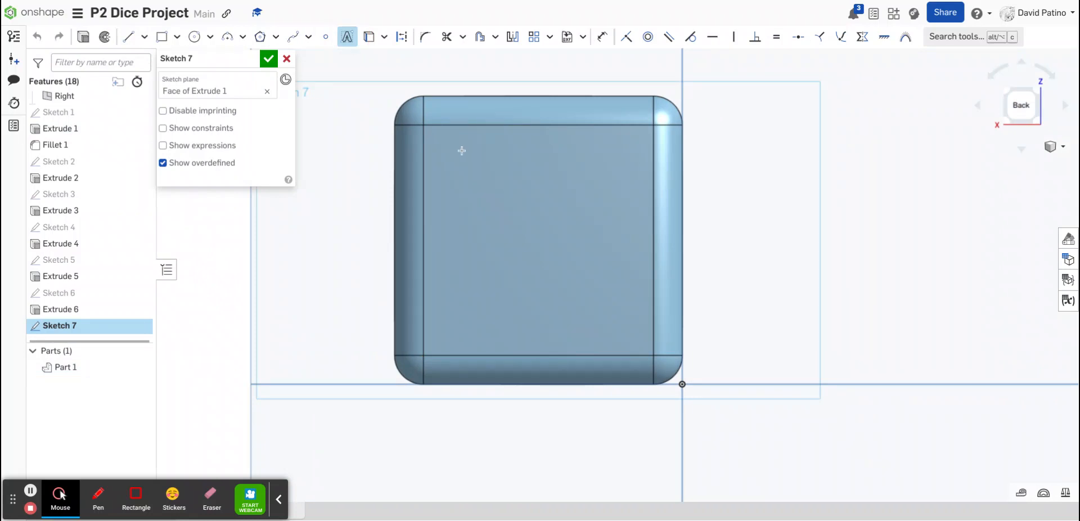
{"action": "left_click_drag", "start_coordinate": [461, 151], "coordinate": [626, 327]}
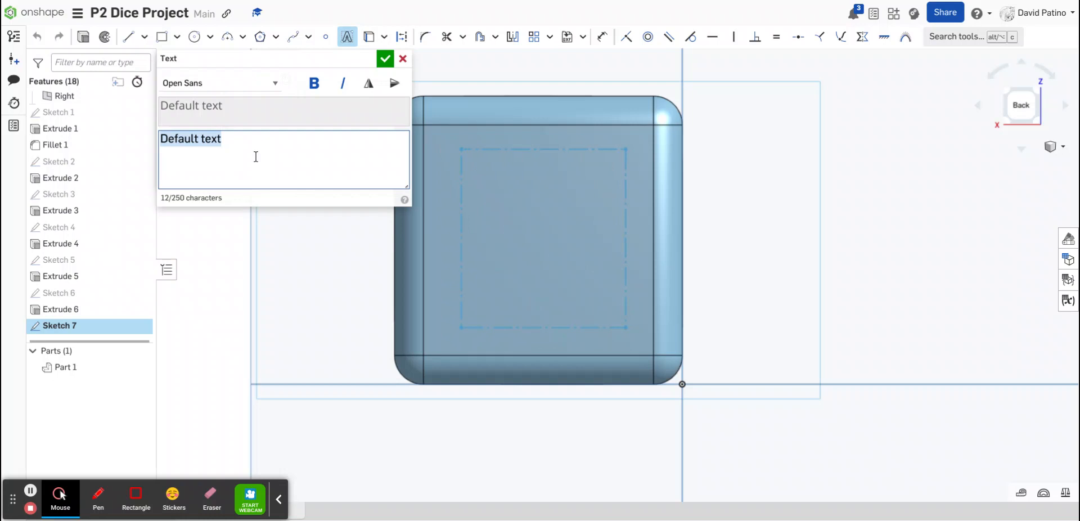
{"action": "type", "text": "9"}
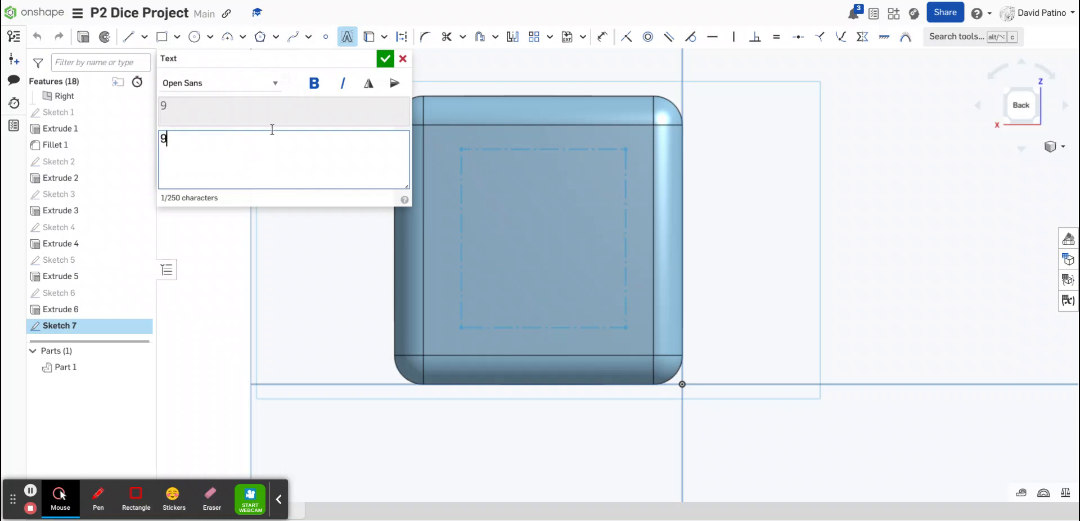
{"action": "left_click", "coordinate": [385, 58]}
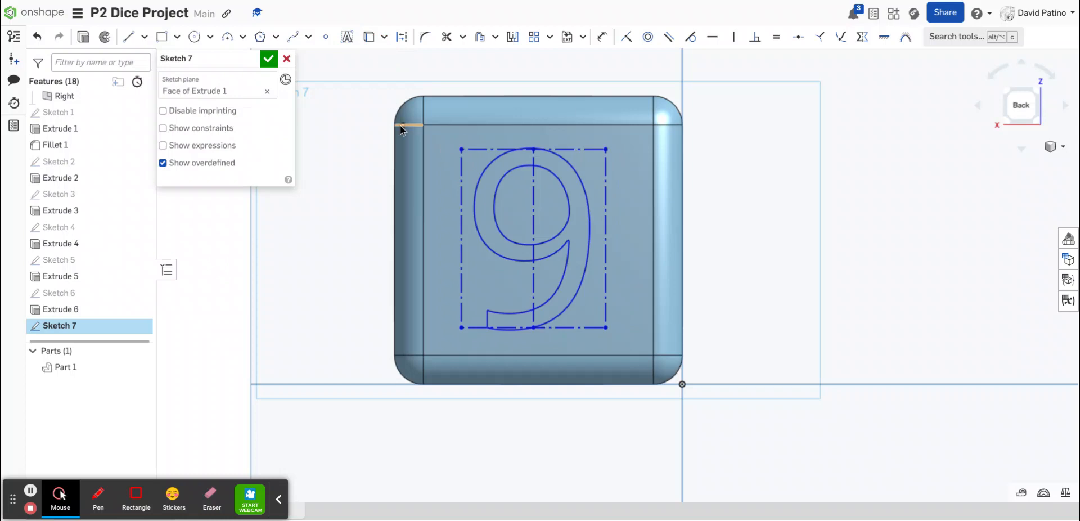
{"action": "left_click", "coordinate": [268, 58]}
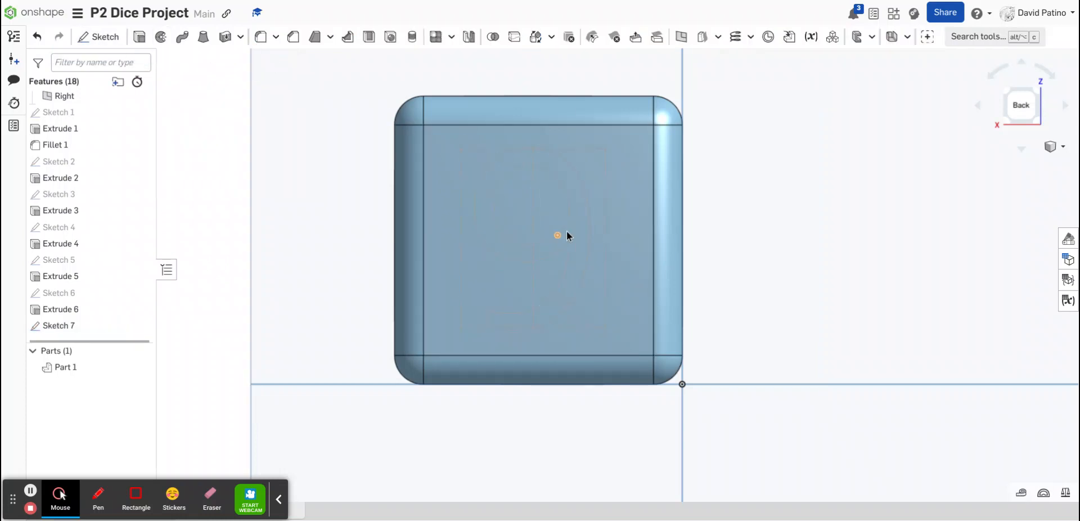
Extrude-cut the number 9 into the back face to a depth of 0.15 in
{"action": "left_click", "coordinate": [580, 237]}
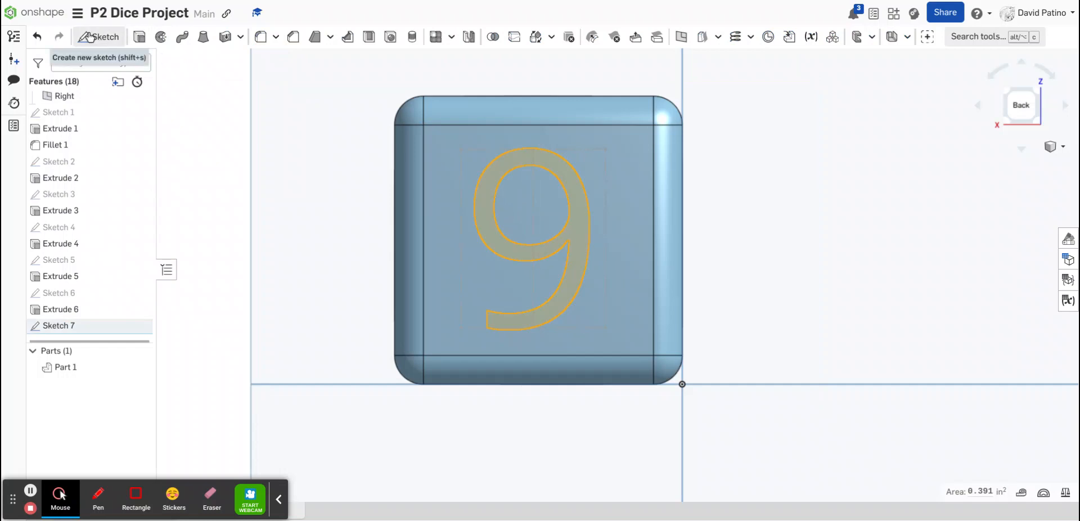
{"action": "left_click", "coordinate": [139, 38]}
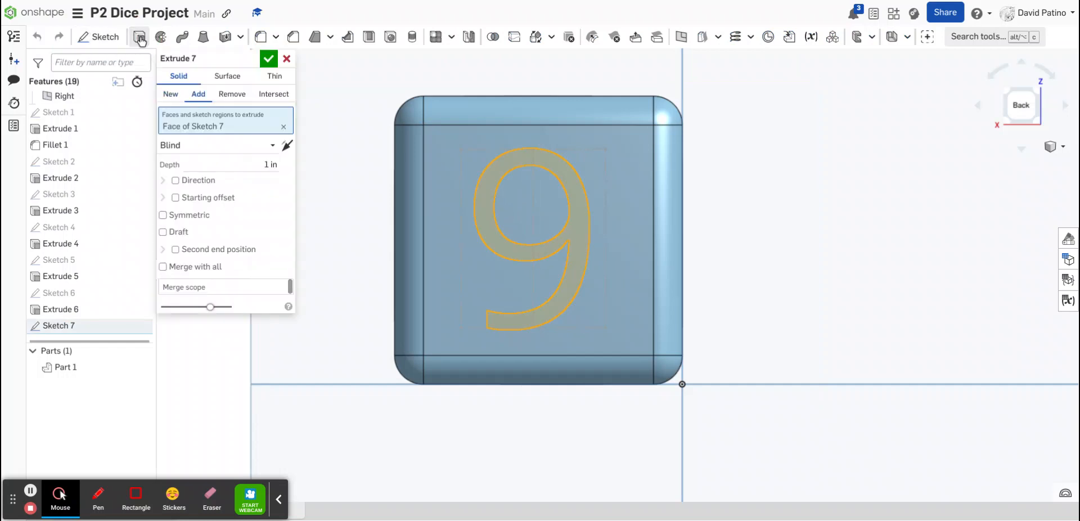
{"action": "left_click", "coordinate": [231, 94]}
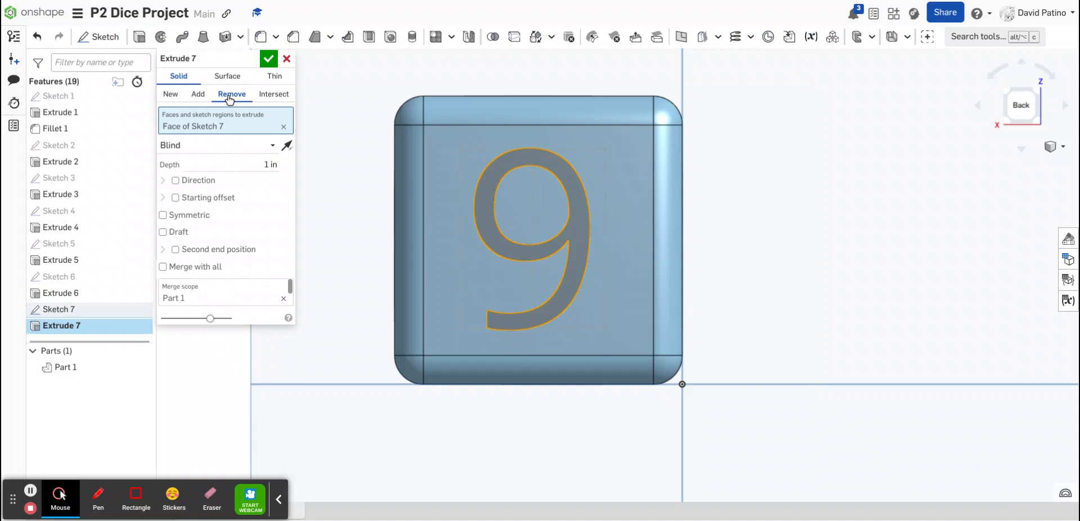
{"action": "left_click", "coordinate": [272, 164]}
{"action": "key", "text": "BackSpace"}
{"action": "type", "text": ".15"}
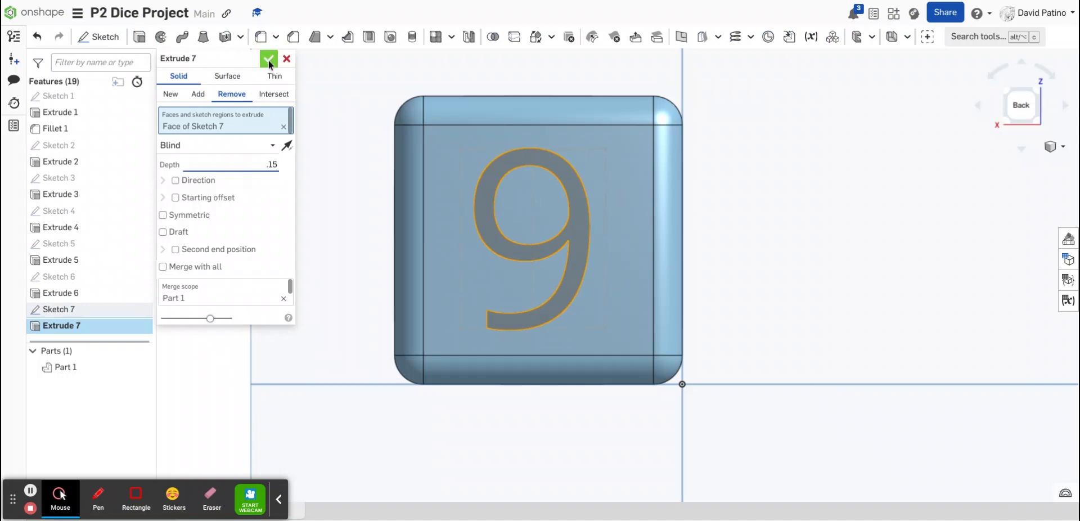
{"action": "left_click", "coordinate": [269, 58]}
Rotate and zoom the view around the cube to inspect the engraved numbers 8 and 9 and other faces
{"action": "key", "text": "Down"}
{"action": "key", "text": "Down"}
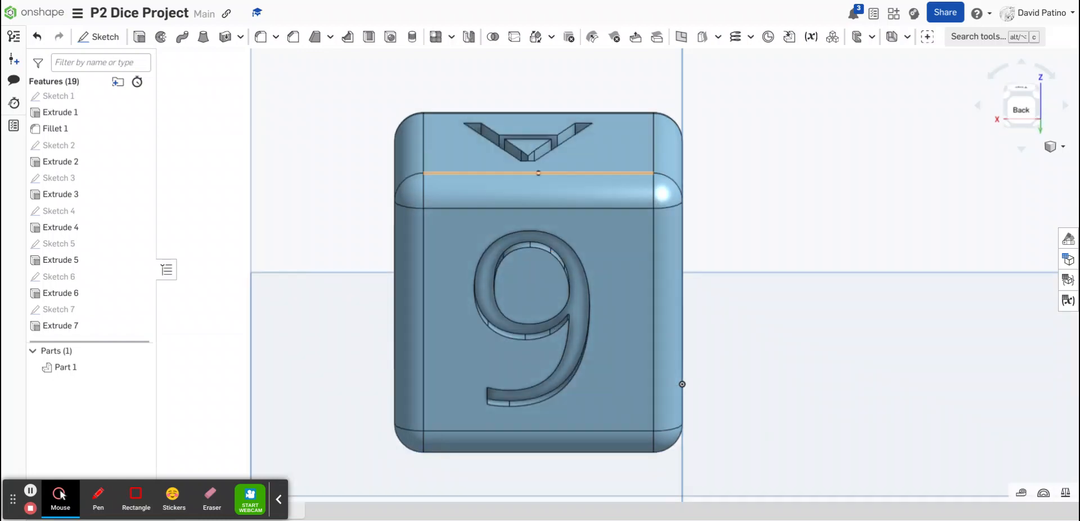
{"action": "key", "text": "Left"}
{"action": "key", "text": "Up"}
{"action": "key", "text": "Up"}
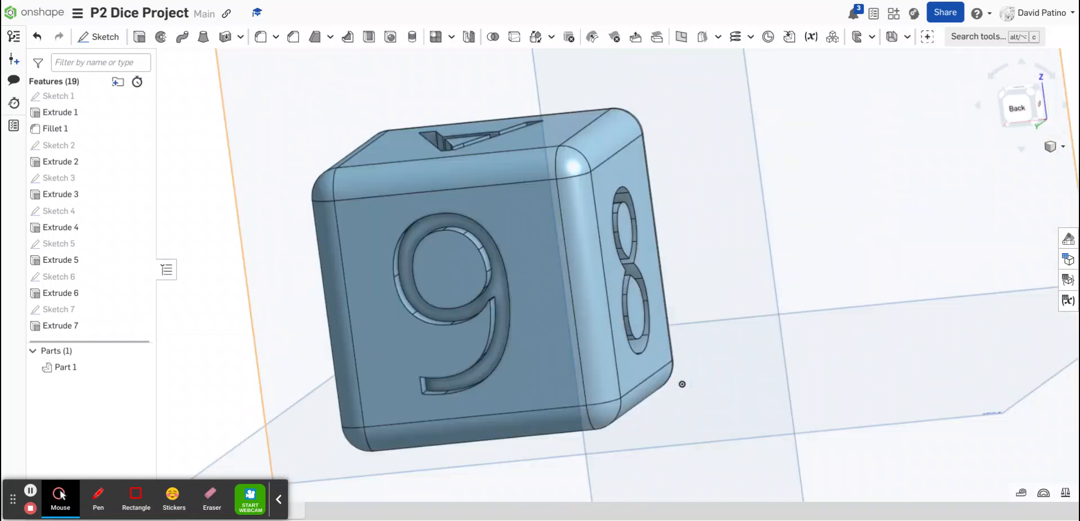
{"action": "key", "text": "Left"}
{"action": "key", "text": "Up"}
{"action": "key", "text": "Up"}
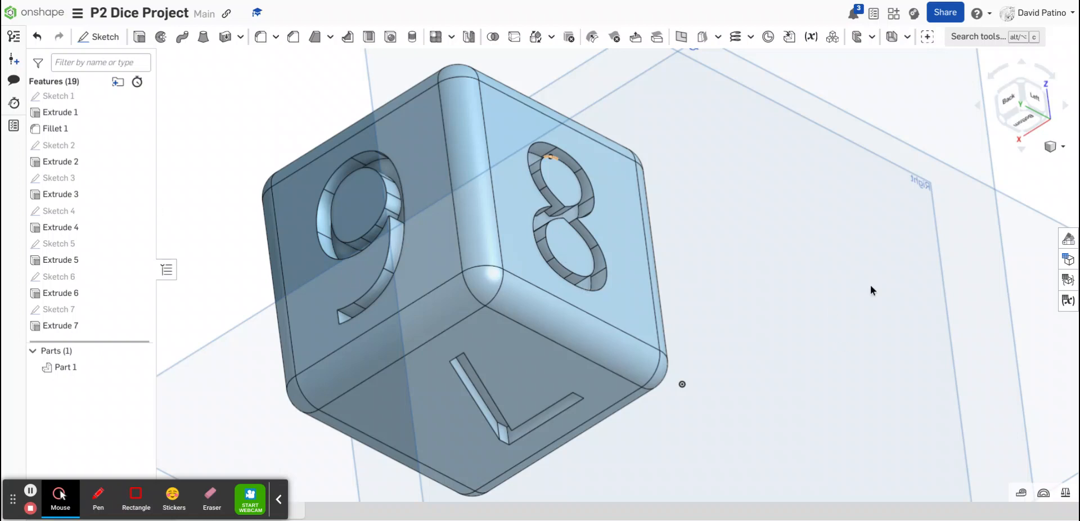
{"action": "right_click_drag", "start_coordinate": [558, 267], "coordinate": [681, 365]}
{"action": "right_click_drag", "start_coordinate": [688, 180], "coordinate": [781, 180]}
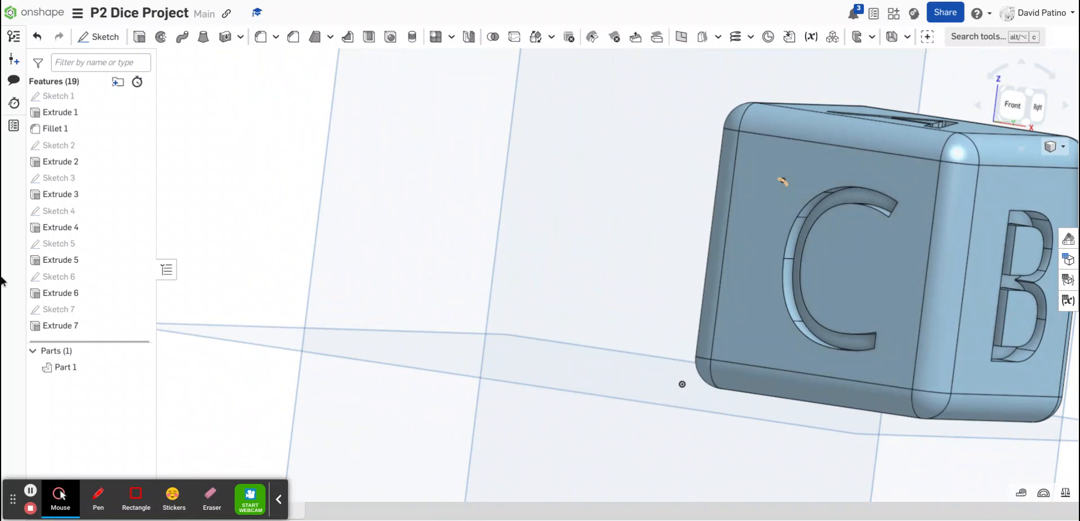
{"action": "scroll", "coordinate": [600, 298], "scroll_direction": "down", "scroll_amount": 5}
{"action": "scroll", "coordinate": [1011, 272], "scroll_direction": "up", "scroll_amount": 4}
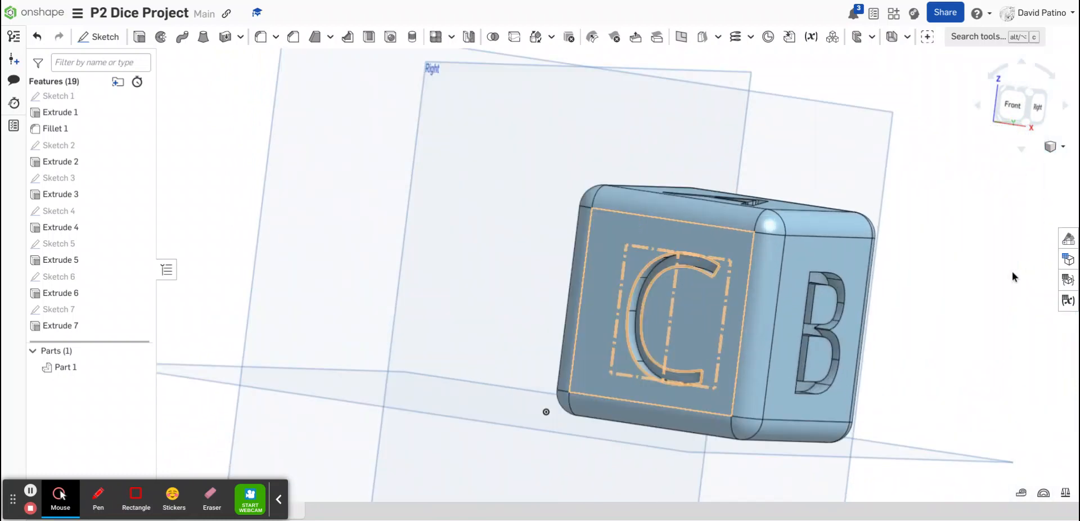
{"action": "scroll", "coordinate": [1010, 275], "scroll_direction": "up", "scroll_amount": 1}
{"action": "right_click_drag", "start_coordinate": [963, 206], "coordinate": [963, 264]}
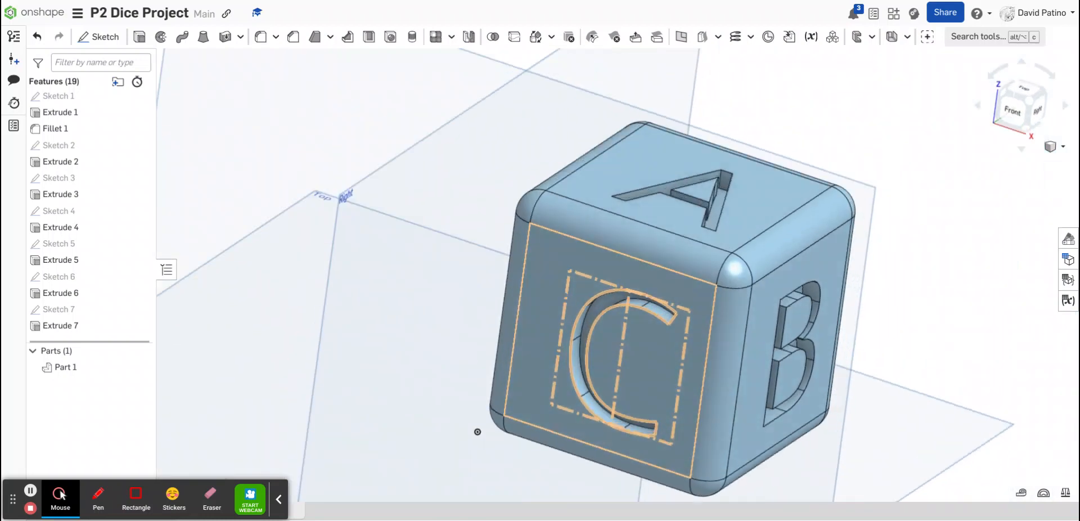
{"action": "right_click_drag", "start_coordinate": [624, 349], "coordinate": [590, 379]}
{"action": "scroll", "coordinate": [767, 244], "scroll_direction": "down", "scroll_amount": 2}
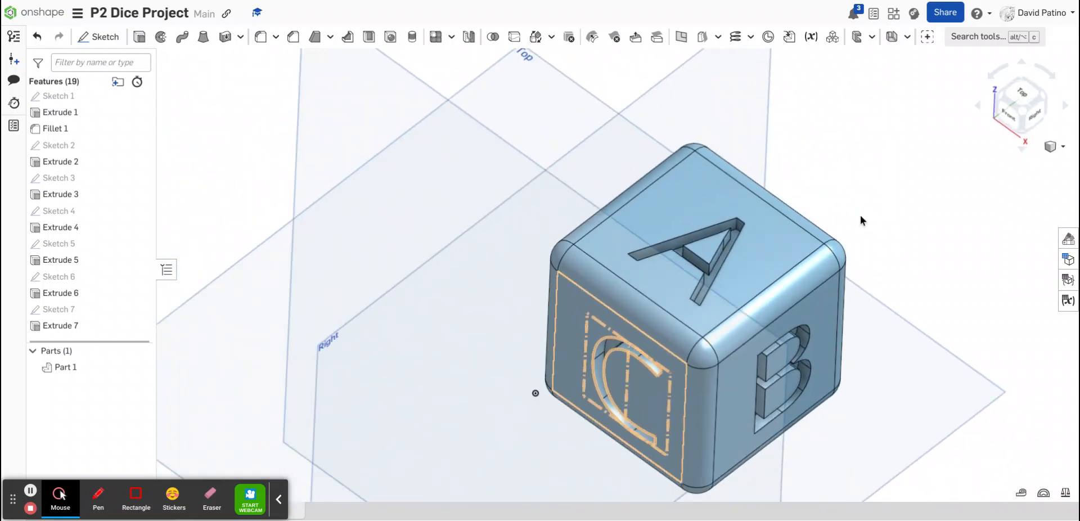
{"action": "left_click", "coordinate": [963, 227]}
{"action": "scroll", "coordinate": [832, 476], "scroll_direction": "down", "scroll_amount": 4}
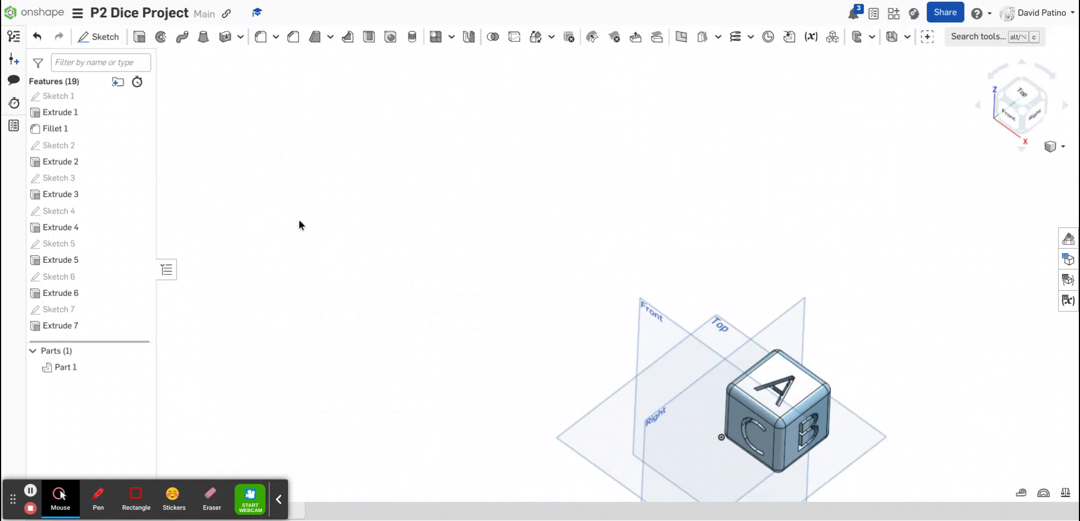
Zoom and orbit around the finished die to examine every engraved face, viewing the face with the 7 straight on
{"action": "scroll", "coordinate": [299, 222], "scroll_direction": "down", "scroll_amount": 3}
{"action": "scroll", "coordinate": [542, 339], "scroll_direction": "up", "scroll_amount": 5}
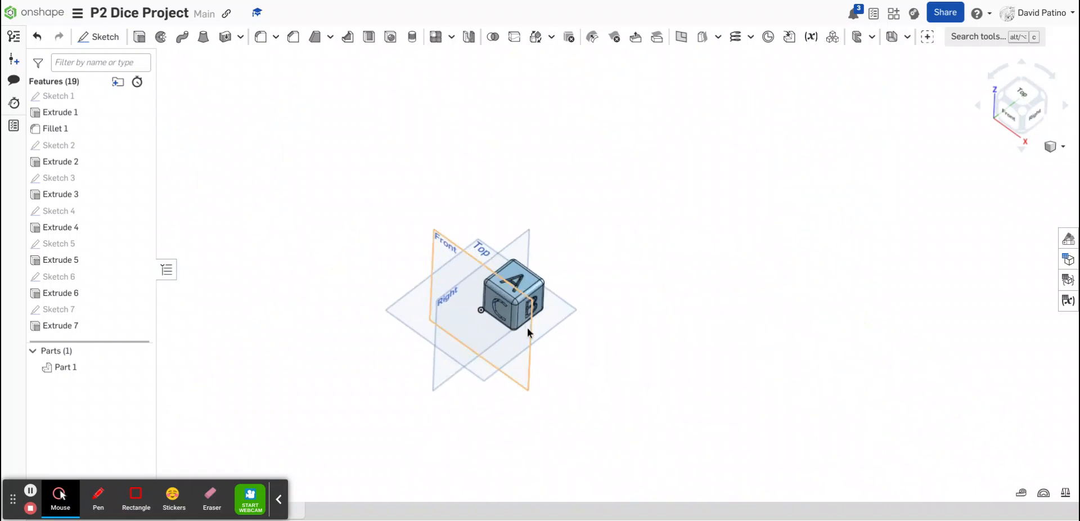
{"action": "scroll", "coordinate": [511, 298], "scroll_direction": "up", "scroll_amount": 5}
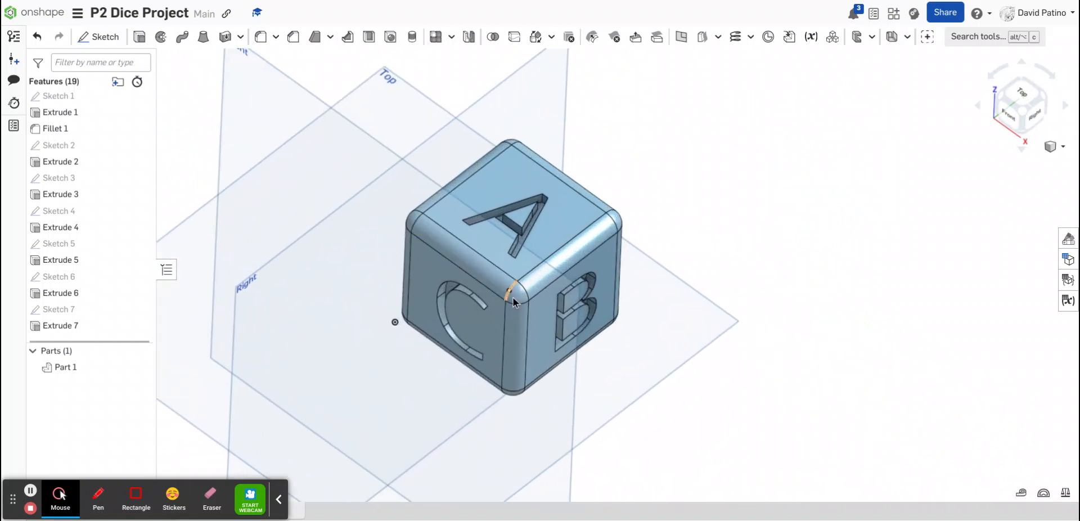
{"action": "scroll", "coordinate": [516, 300], "scroll_direction": "up", "scroll_amount": 1}
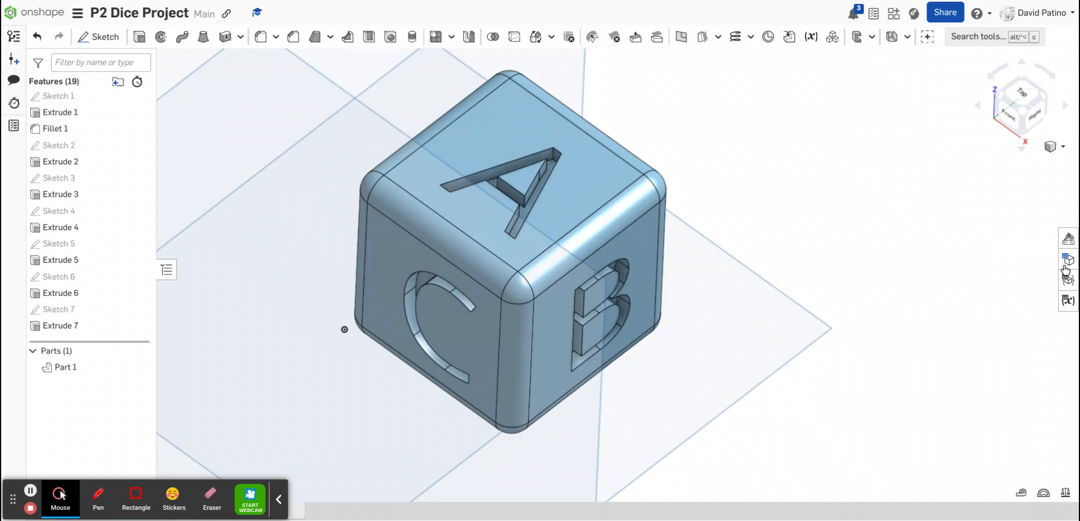
{"action": "right_click_drag", "start_coordinate": [676, 257], "coordinate": [810, 258]}
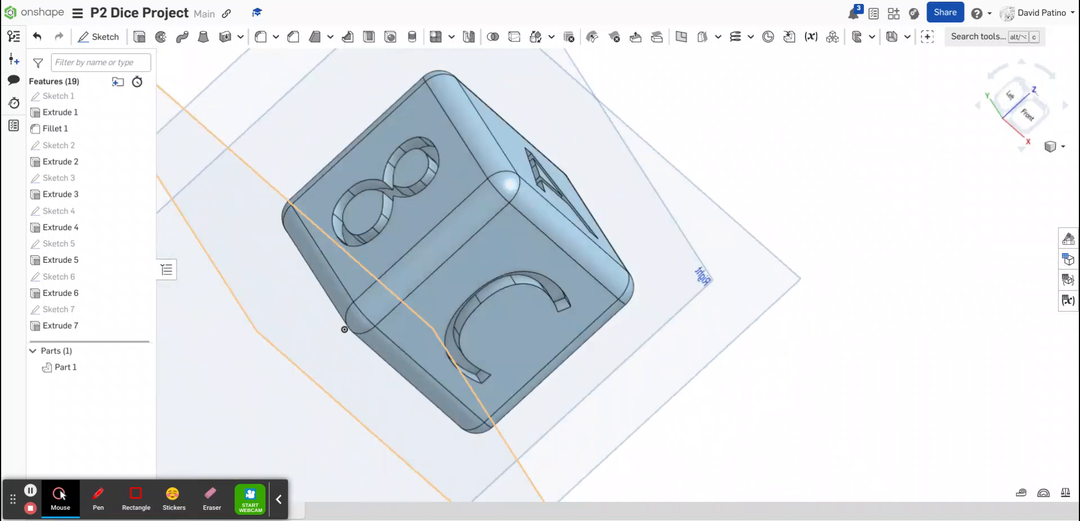
{"action": "key", "text": "Right"}
{"action": "key", "text": "Right"}
{"action": "key", "text": "Right"}
{"action": "key", "text": "Right"}
{"action": "key", "text": "Right"}
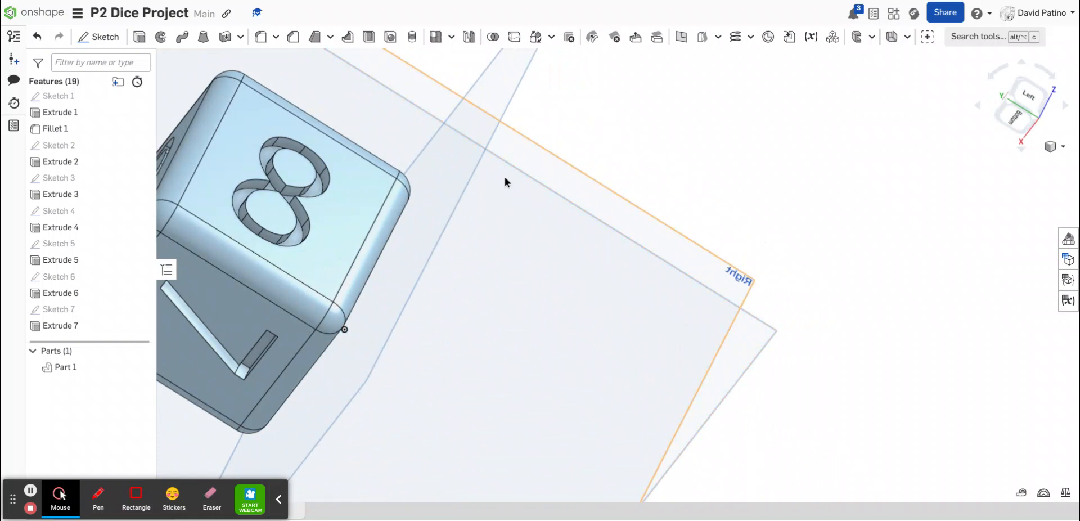
{"action": "scroll", "coordinate": [433, 240], "scroll_direction": "down", "scroll_amount": 3}
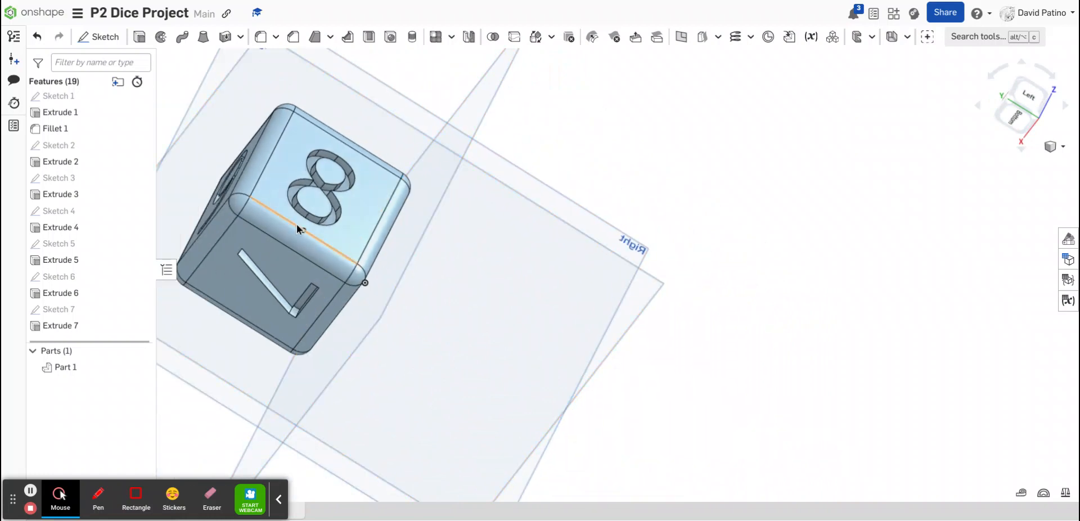
{"action": "middle_click_drag", "start_coordinate": [235, 236], "coordinate": [468, 256]}
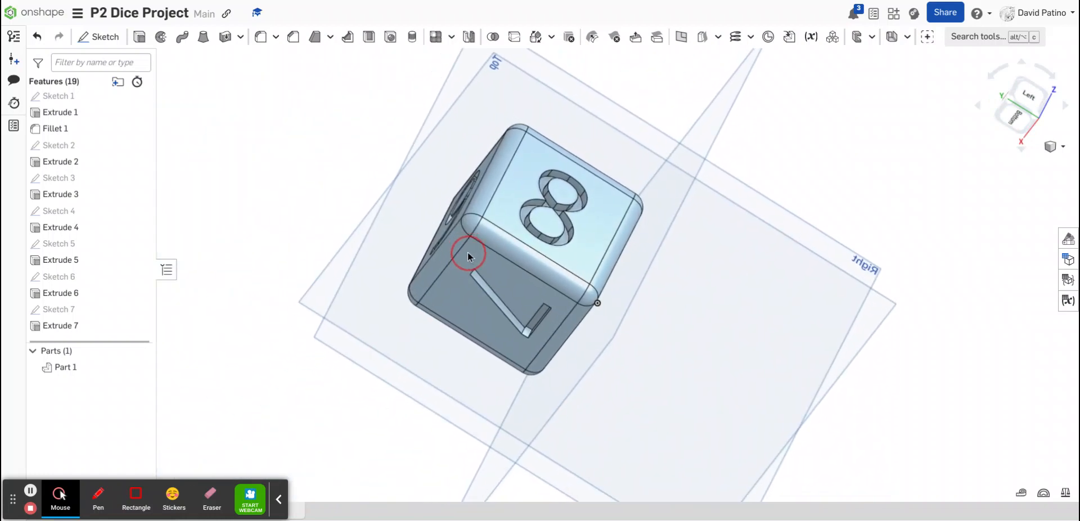
{"action": "left_click", "coordinate": [467, 256]}
{"action": "key", "text": "n"}
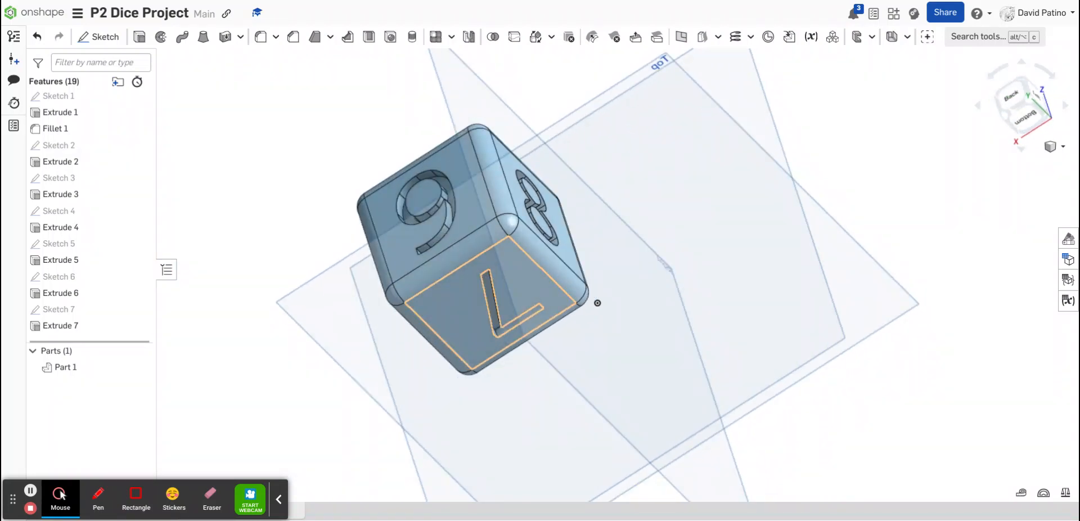
{"action": "key", "text": "Right"}
{"action": "key", "text": "Right"}
{"action": "key", "text": "Right"}
{"action": "key", "text": "Right"}
{"action": "key", "text": "Right"}
{"action": "key", "text": "Right"}
{"action": "key", "text": "Right"}
{"action": "key", "text": "Right"}
{"action": "key", "text": "Right"}
{"action": "key", "text": "Right"}
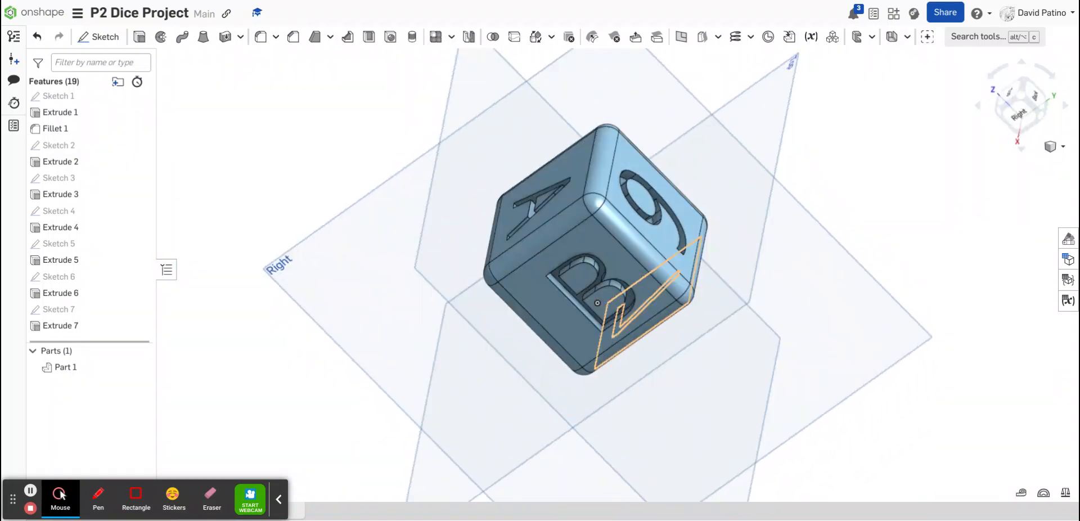
{"action": "key", "text": "Right"}
{"action": "key", "text": "Right"}
{"action": "key", "text": "Right"}
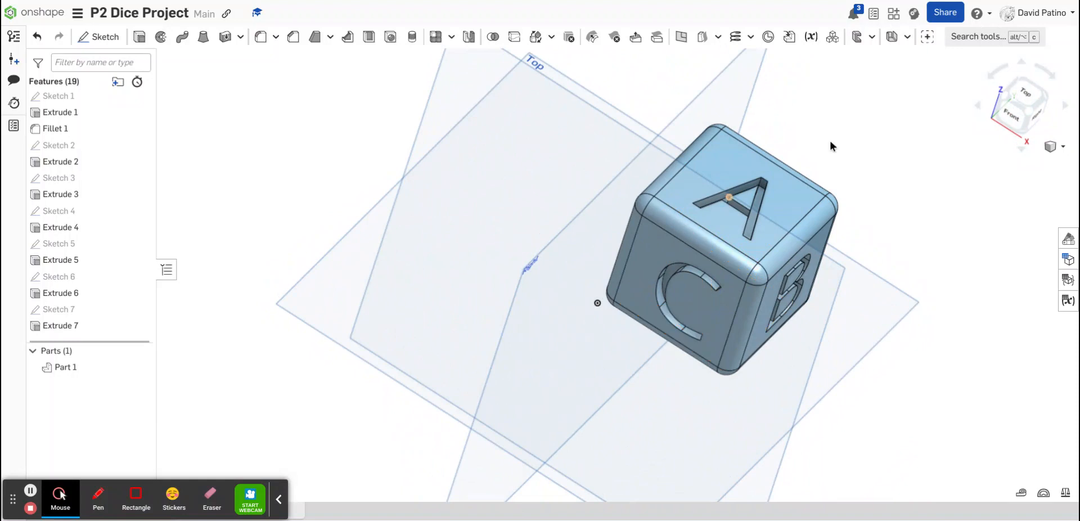